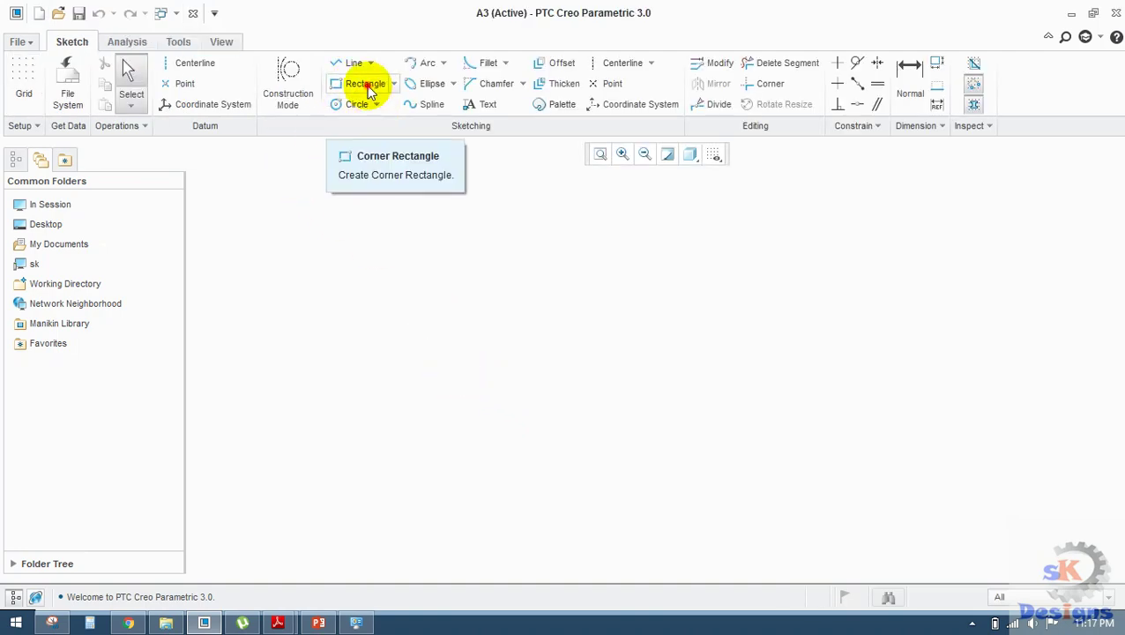
- Draw a corner rectangle about 10.6 wide and 6.5 high as the sheet outline
click(367, 86)
click(681, 430)
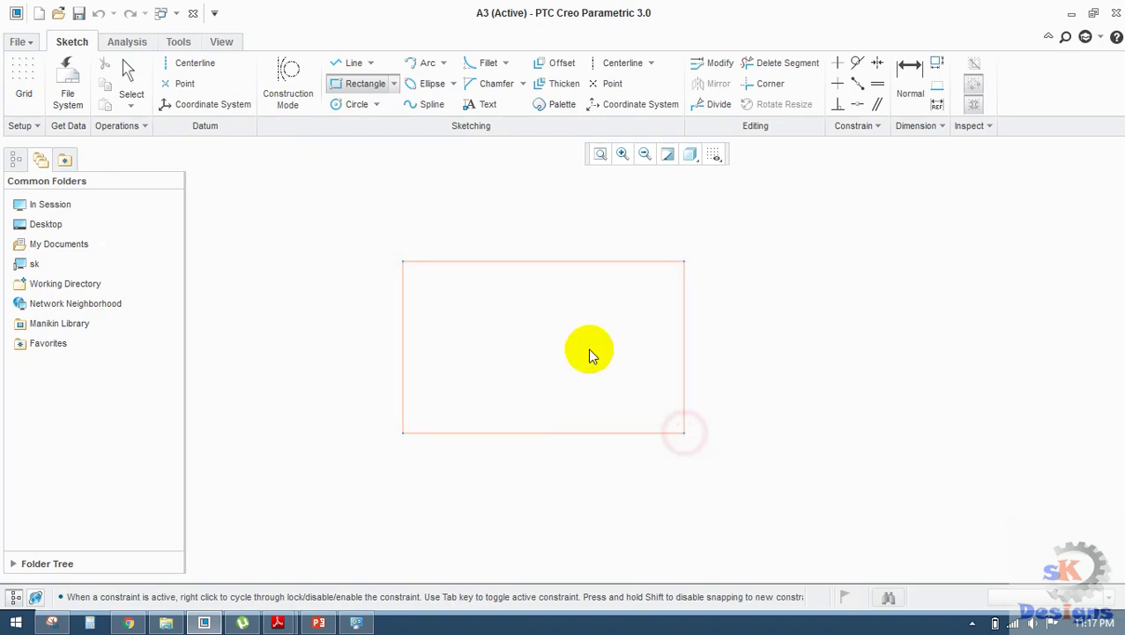
middle_click(563, 314)
- Set the sheet rectangle's width to 420 and its height to 297
double_click(509, 238)
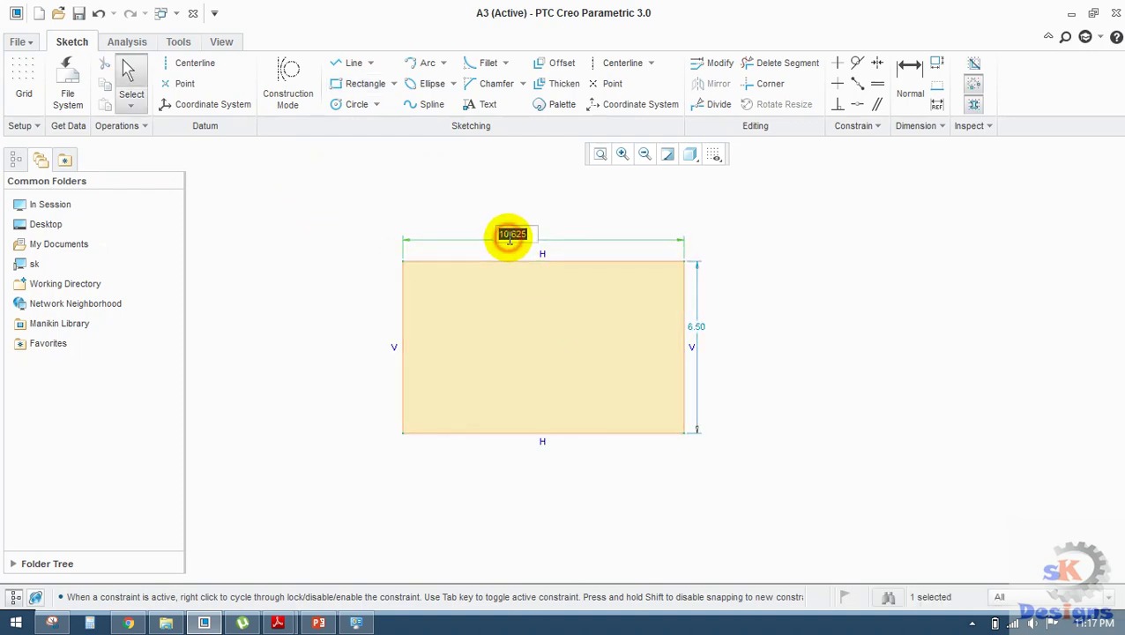
text(43)
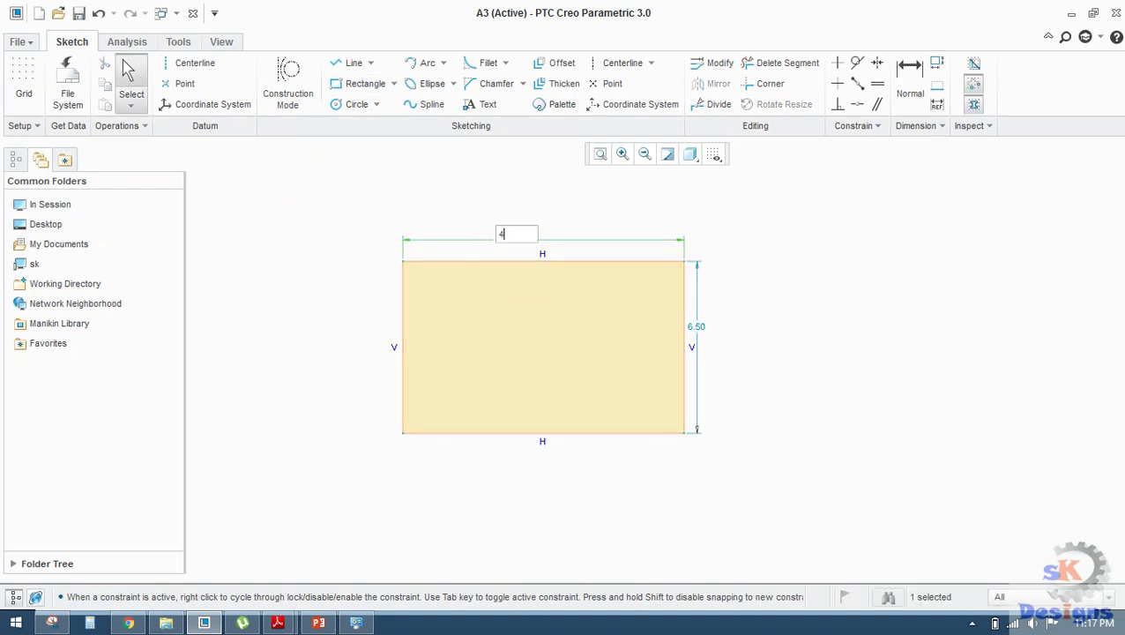
key(Return)
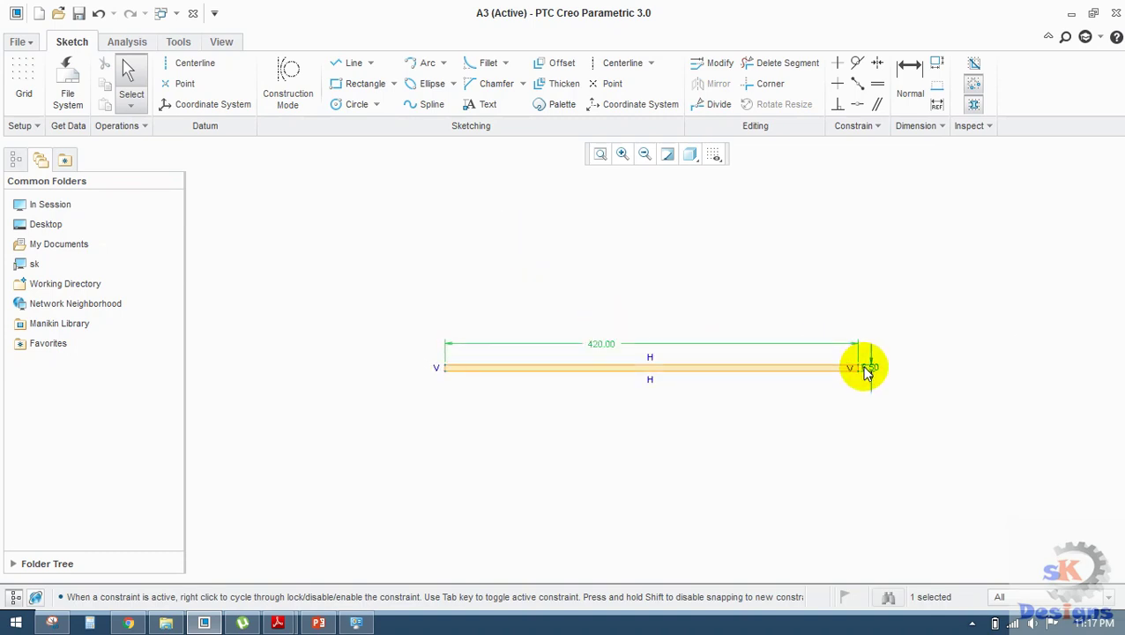
double_click(870, 368)
text(297)
key(Return)
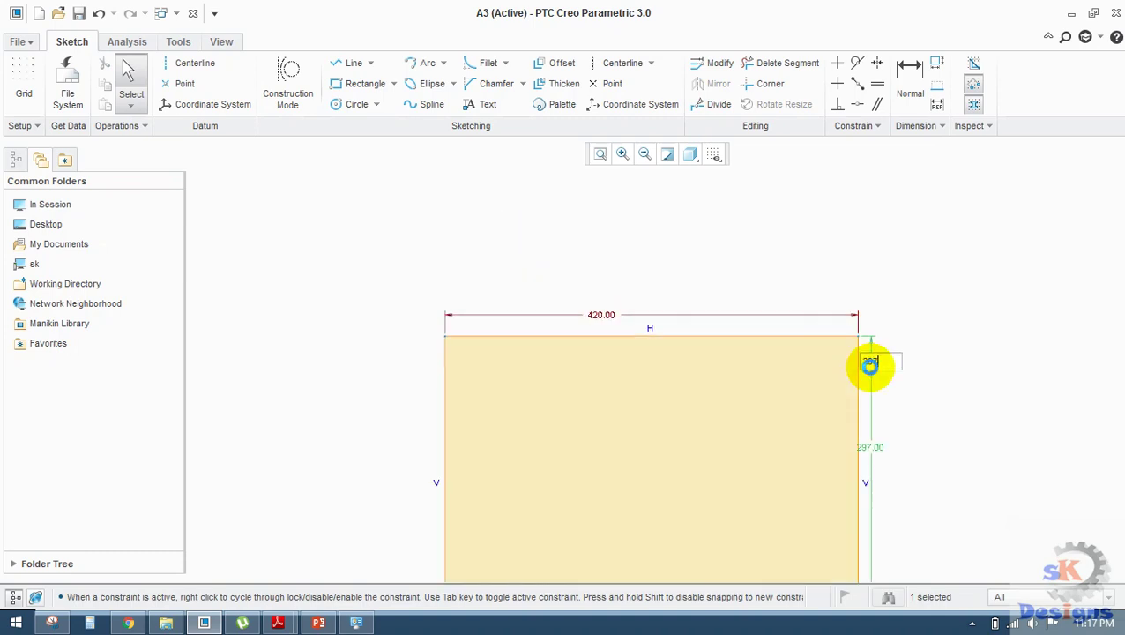
- Offset the left edge of the sheet rectangle inward by 20 as a single edge
click(557, 63)
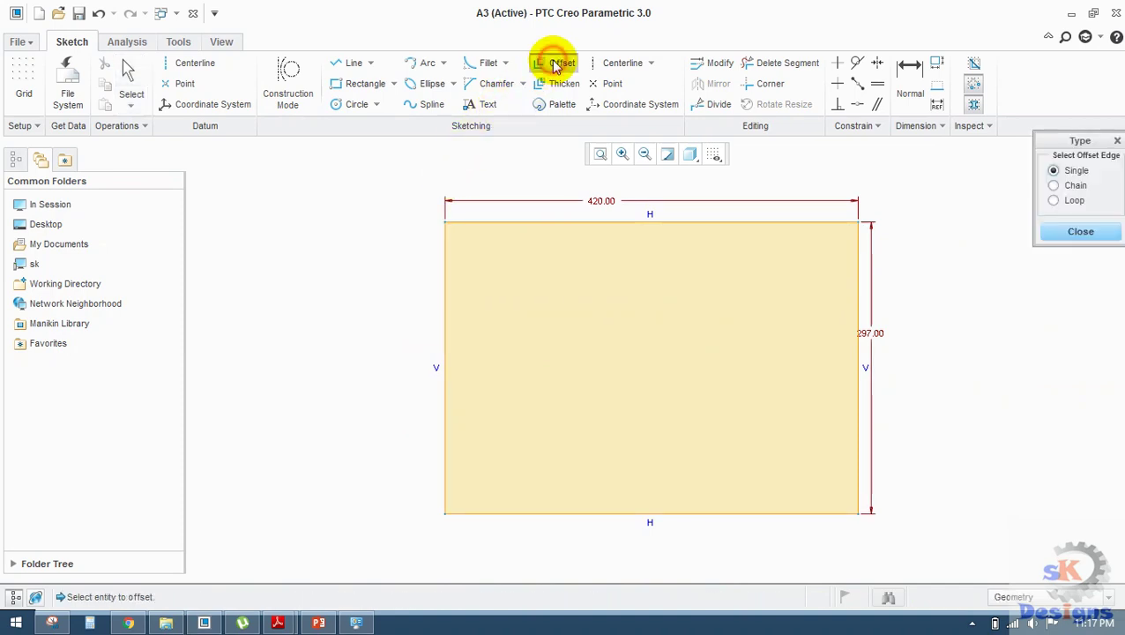
click(444, 270)
text(20)
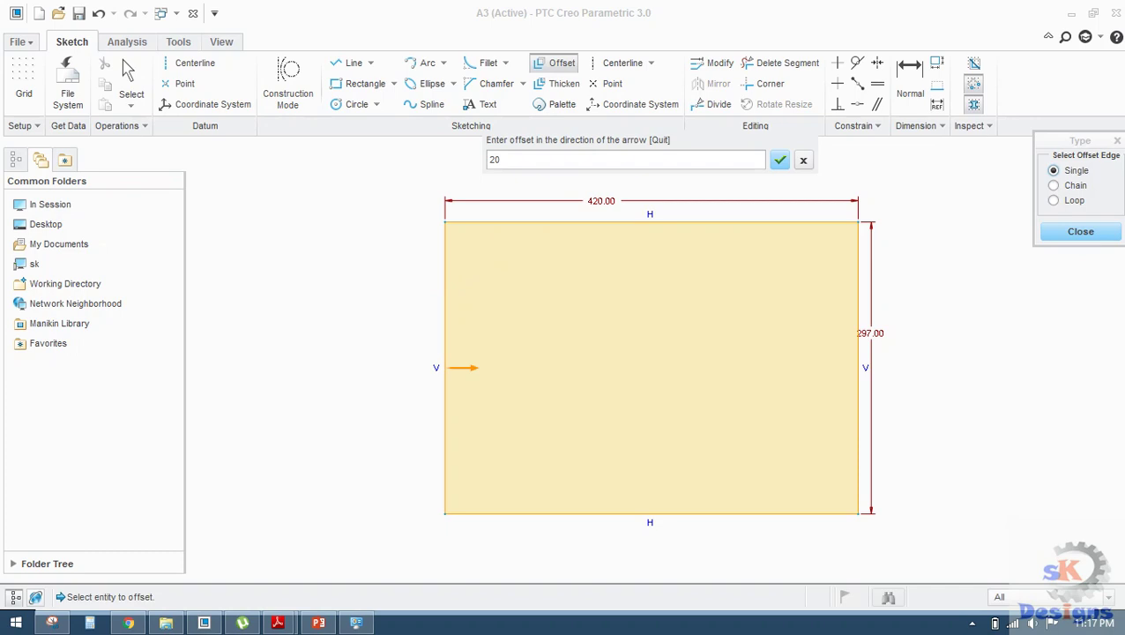
key(Return)
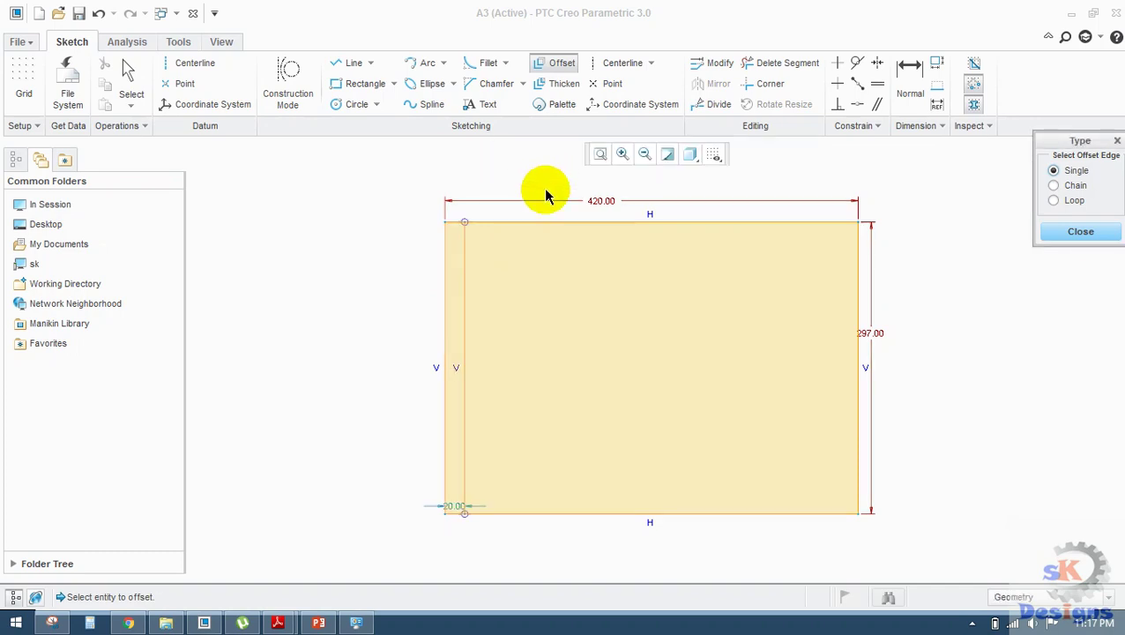
- Offset the top, right and bottom edges of the sheet rectangle inward by 10 each and finish the Offset command
click(546, 225)
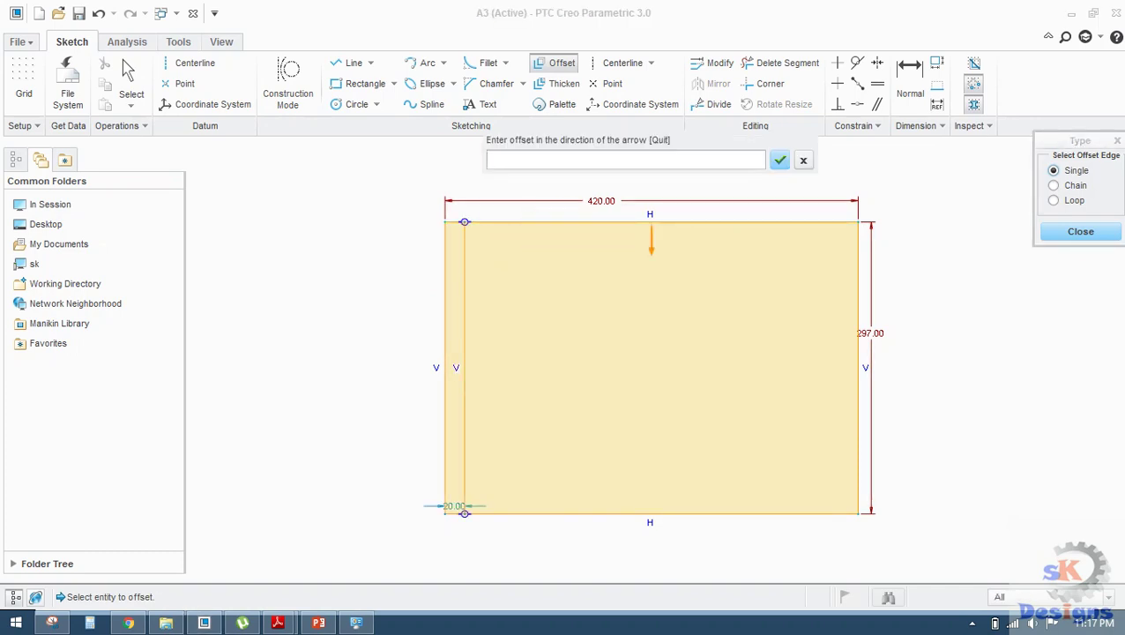
text(10)
key(Return)
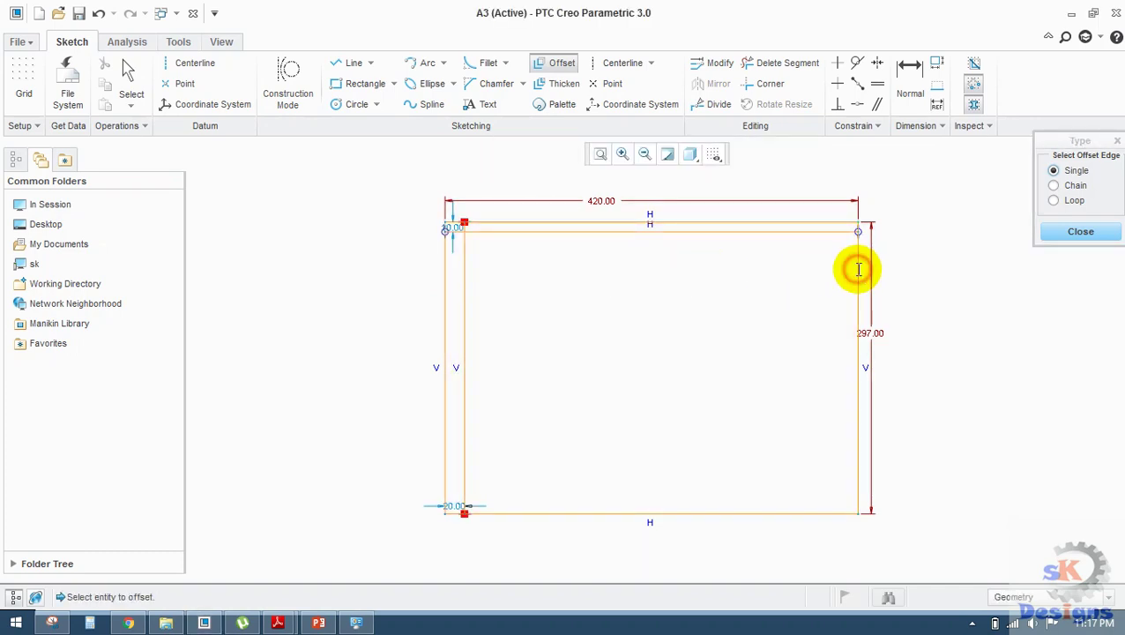
click(857, 268)
text(10)
key(Return)
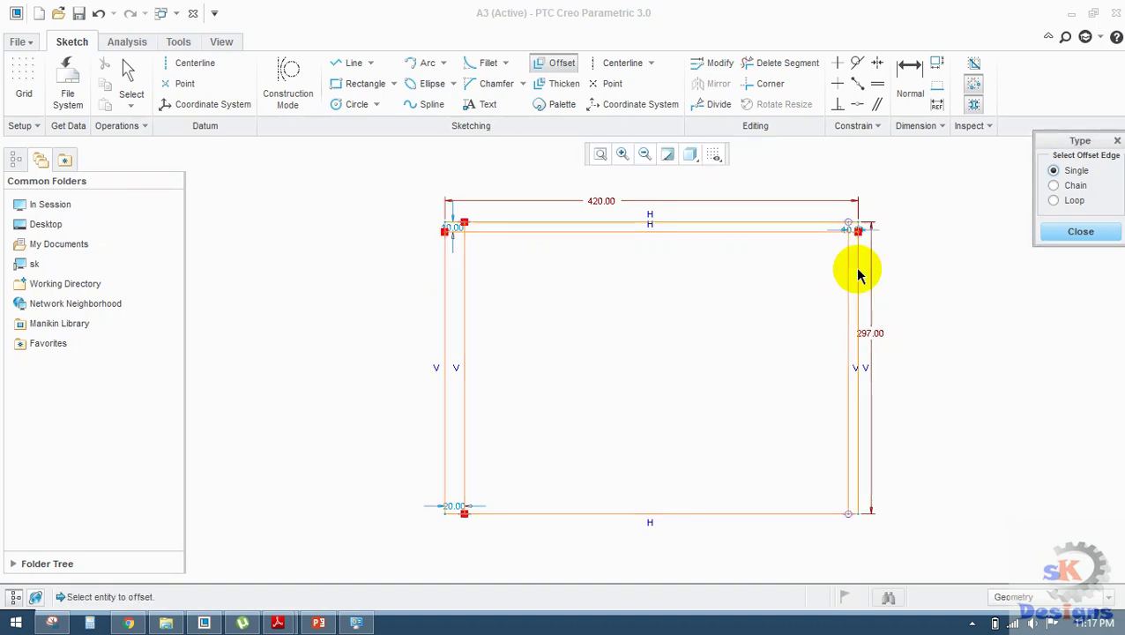
click(793, 514)
text(10)
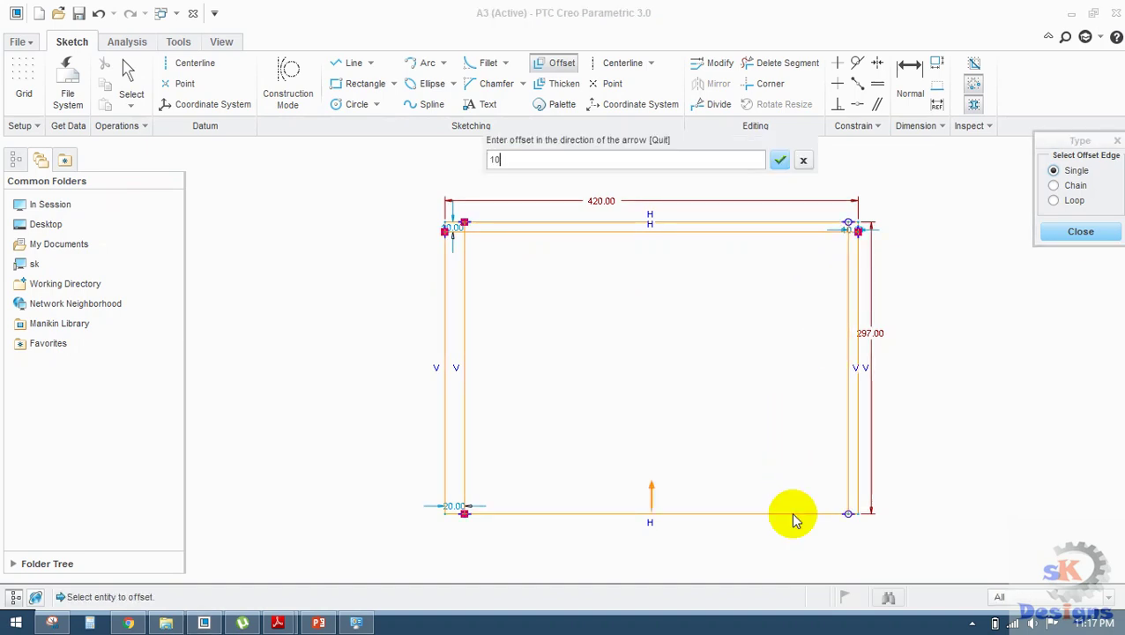
key(Return)
scroll(685, 394, down, 1)
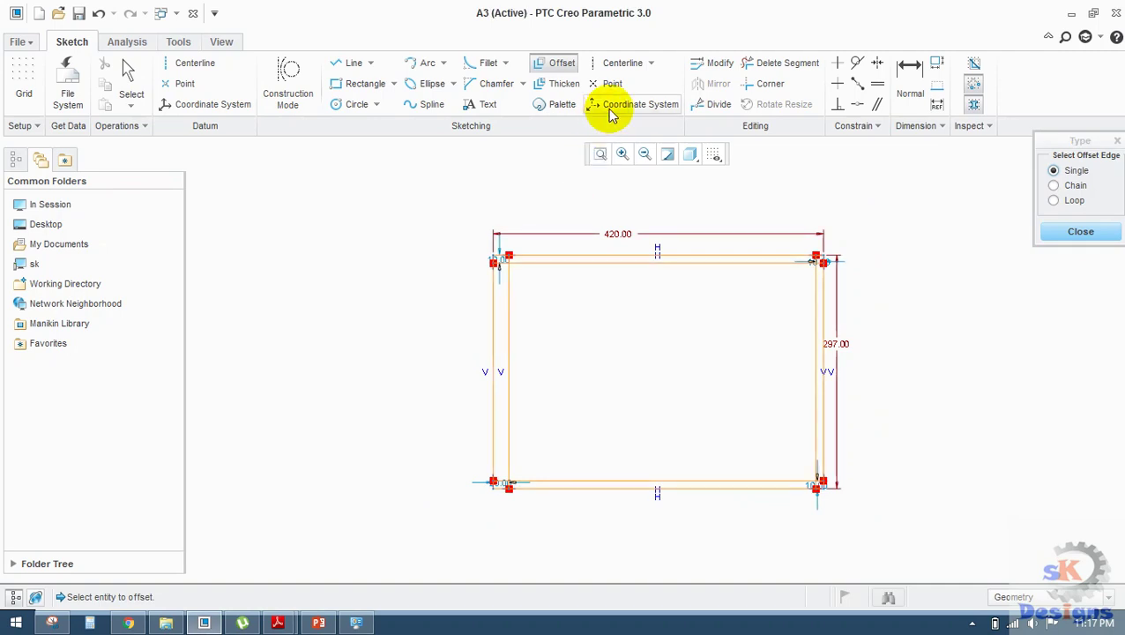
click(1076, 229)
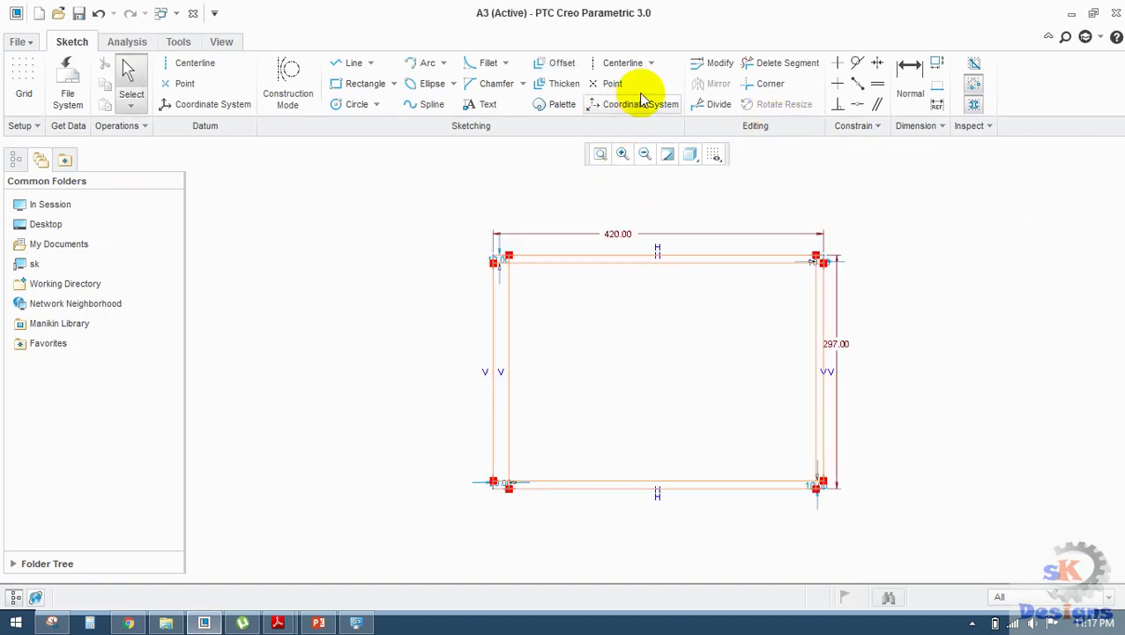
- Trim the overhanging ends of the offset lines at all four corners with Delete Segment to leave a closed inner border
click(749, 63)
scroll(511, 264, up, 2)
scroll(515, 267, up, 2)
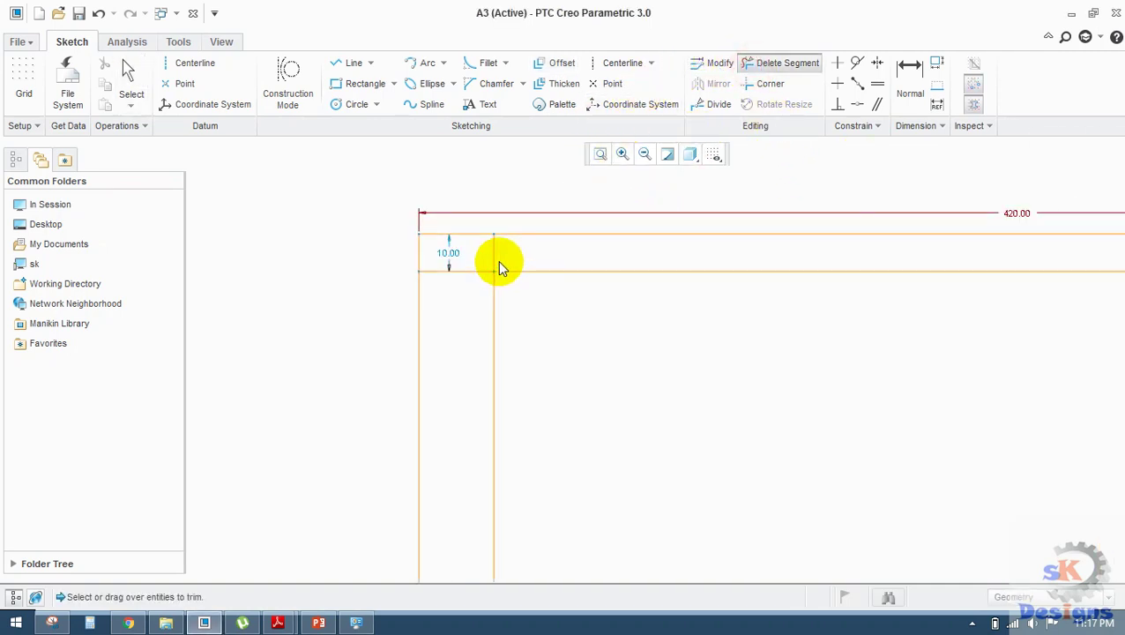
scroll(478, 282, down, 4)
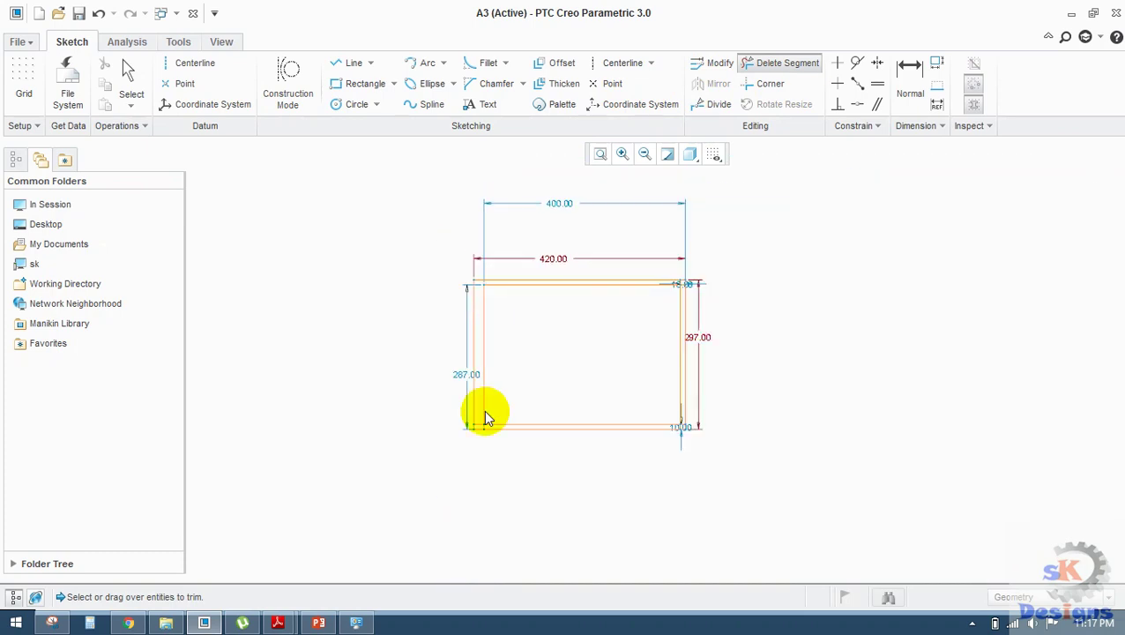
scroll(480, 432, up, 4)
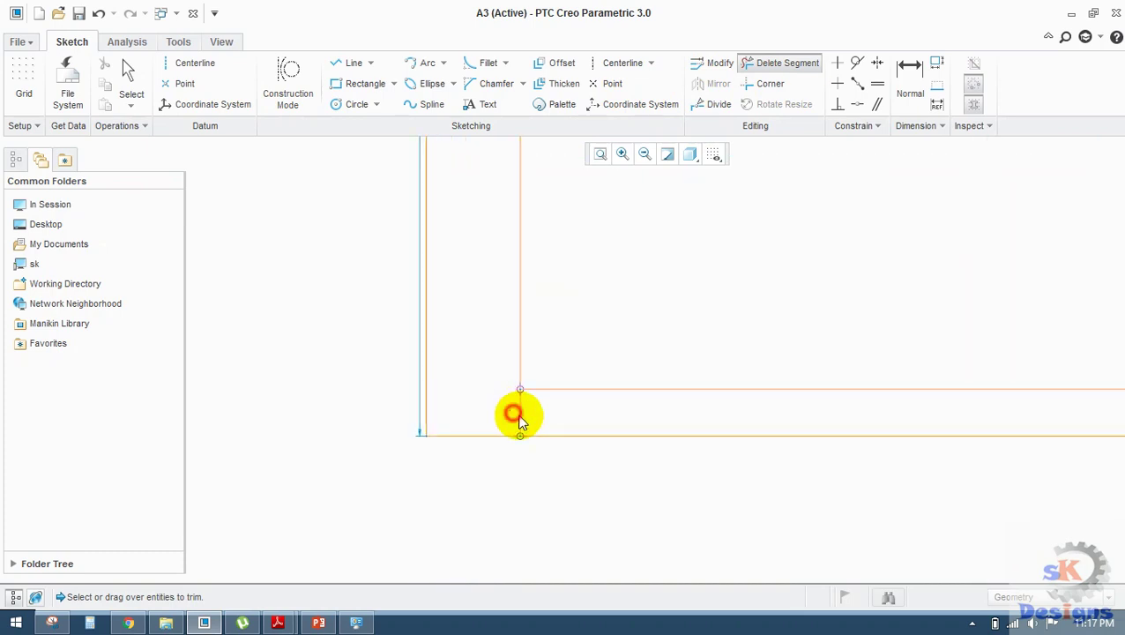
scroll(629, 409, down, 3)
scroll(917, 409, down, 2)
scroll(891, 412, up, 4)
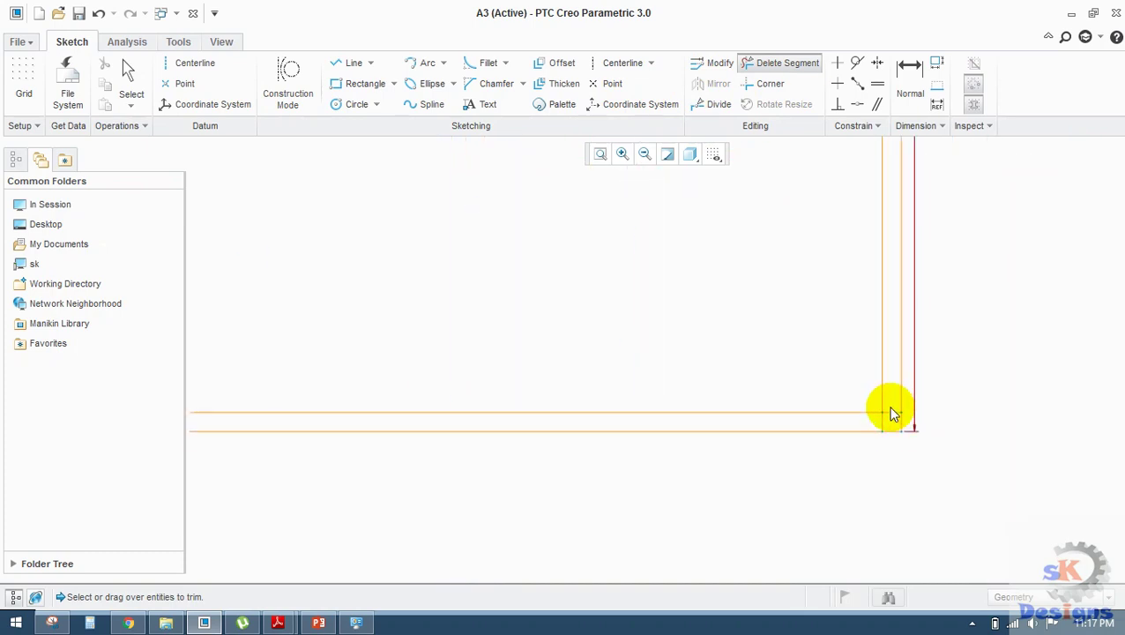
scroll(874, 401, down, 3)
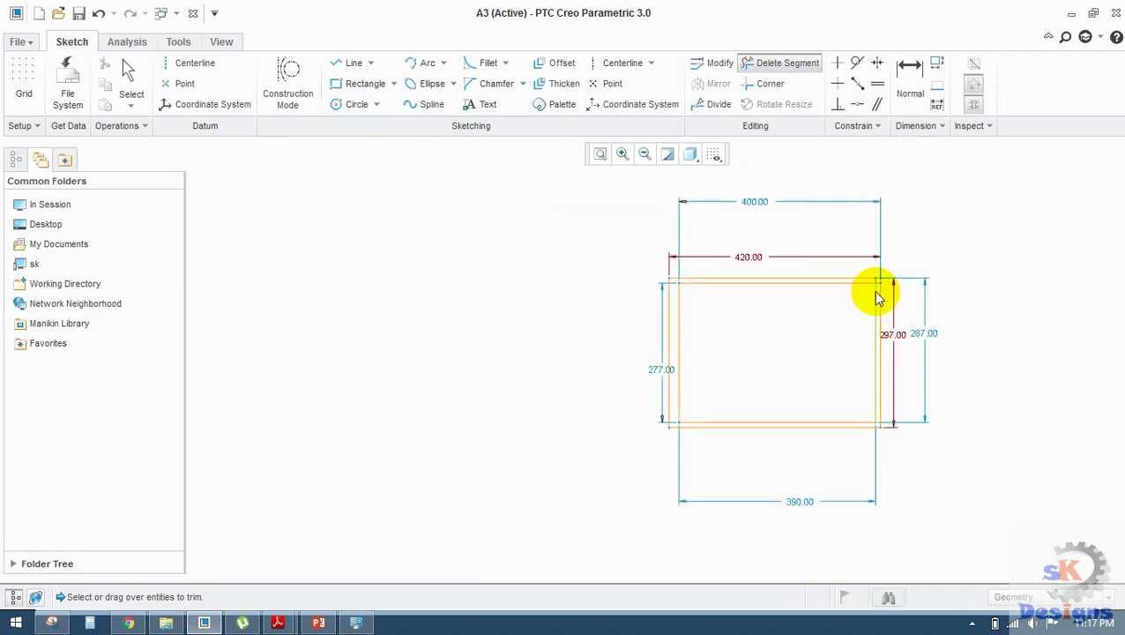
scroll(872, 273, up, 4)
scroll(828, 291, down, 4)
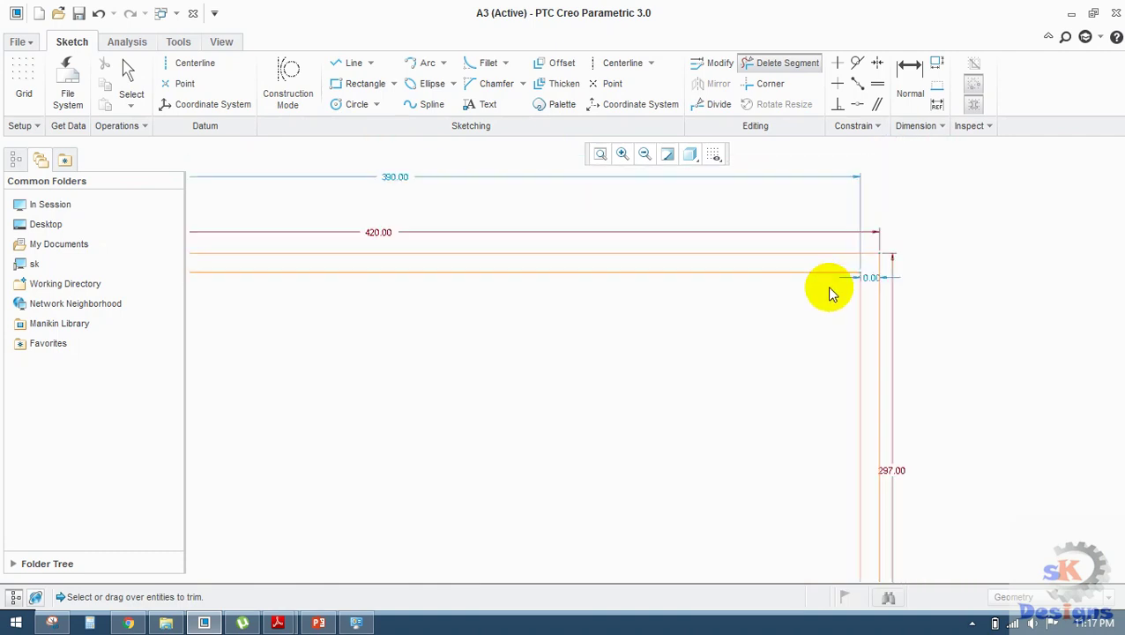
scroll(753, 344, up, 3)
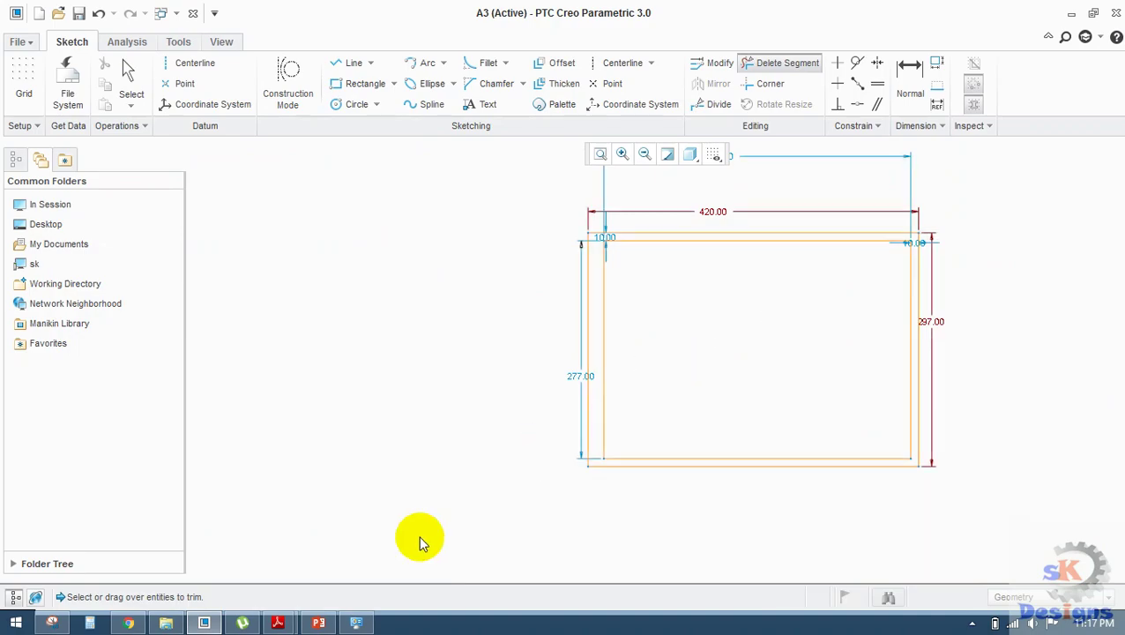
- Check the title block slide in PowerPoint and draw a title block rectangle about 178 by 74 in the inner border's lower-right corner in Creo
click(324, 622)
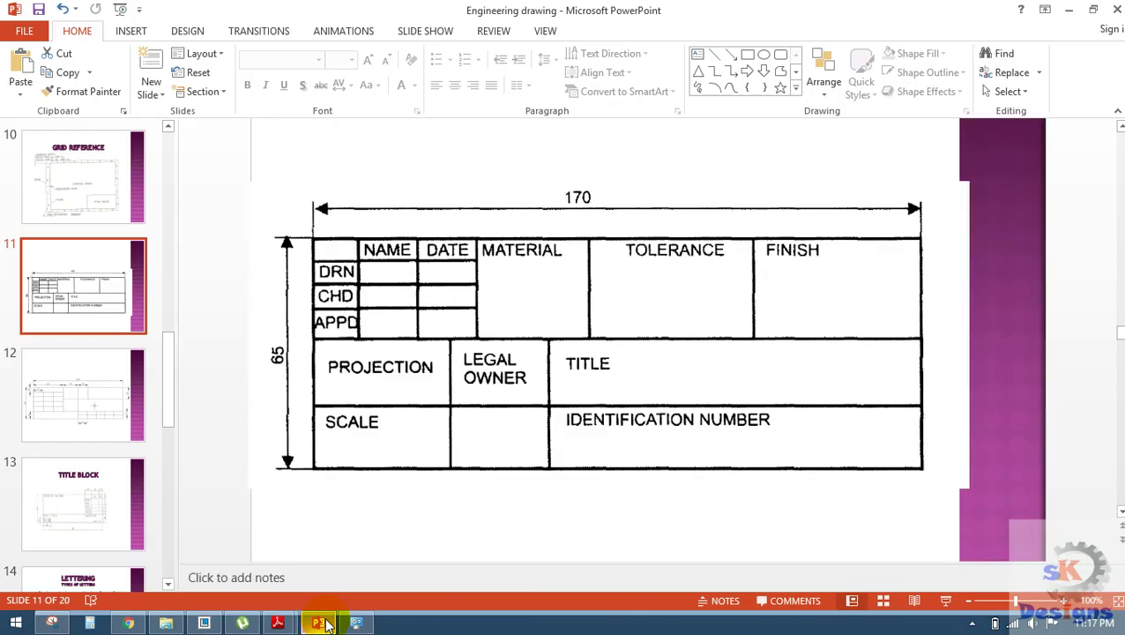
click(323, 623)
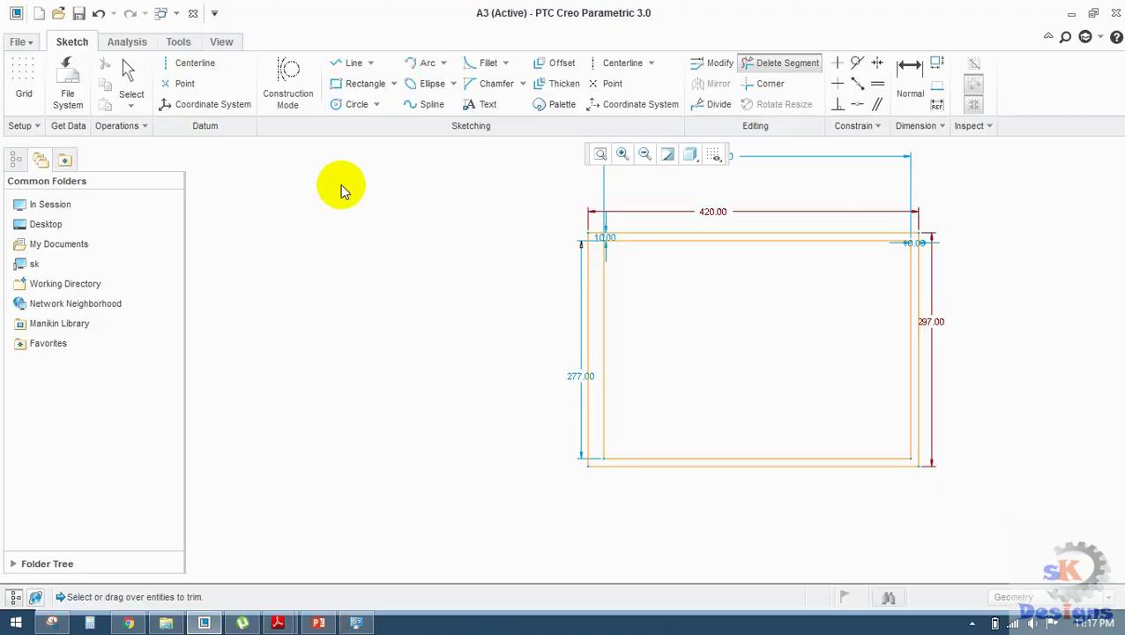
click(360, 83)
click(901, 455)
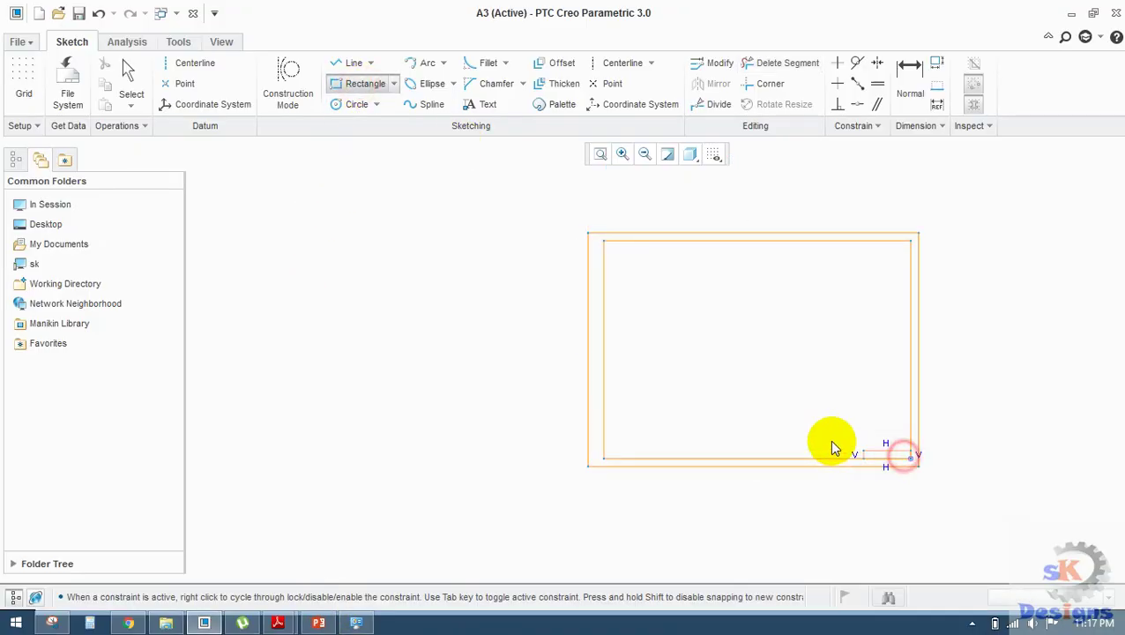
click(770, 401)
scroll(767, 379, up, 2)
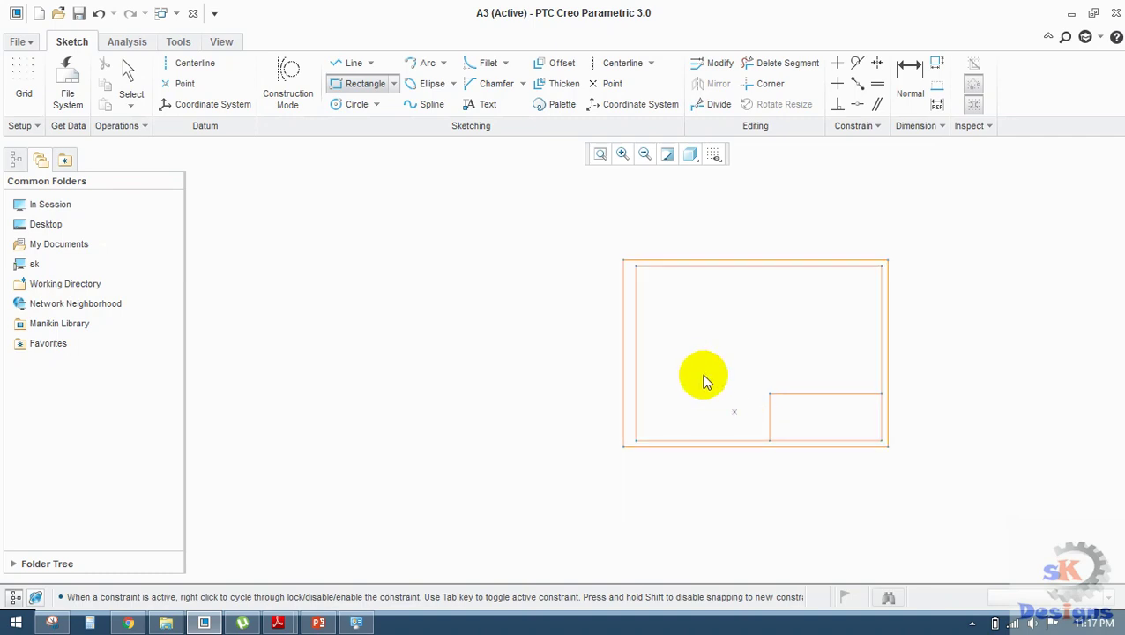
middle_click(399, 187)
- Set the title block rectangle's height to 65 and its width to 170
double_click(755, 424)
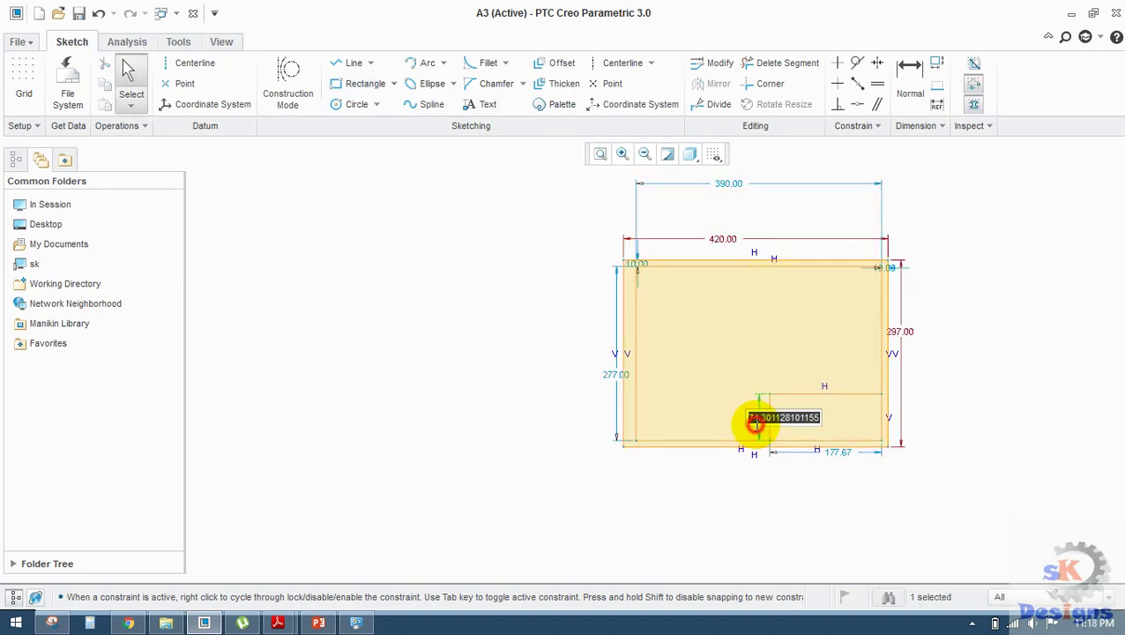
text(65)
key(Return)
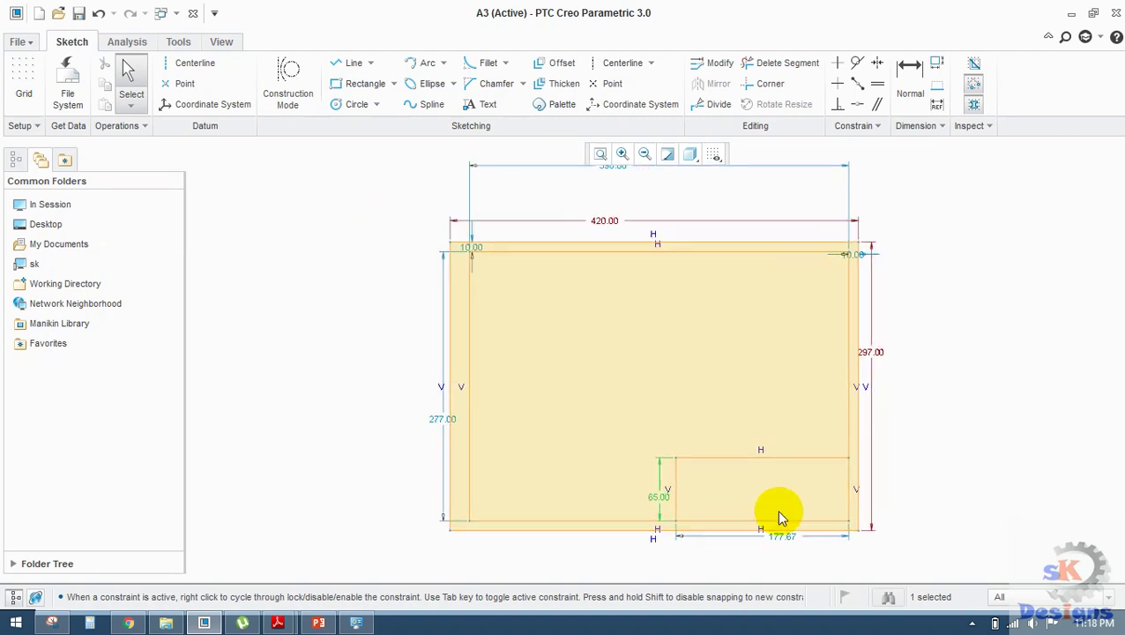
double_click(777, 536)
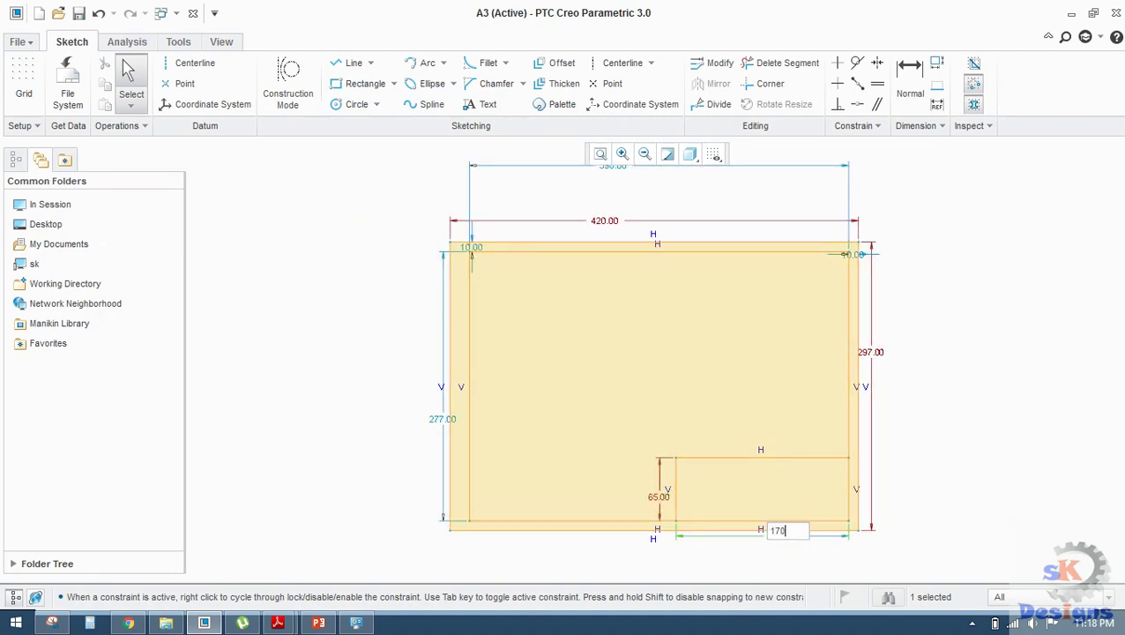
text(170)
key(Return)
- Check slide 12 in PowerPoint, and in Creo draw a vertical and a horizontal line enclosing a block about 67 by 49 in the title block's upper-left corner
click(318, 622)
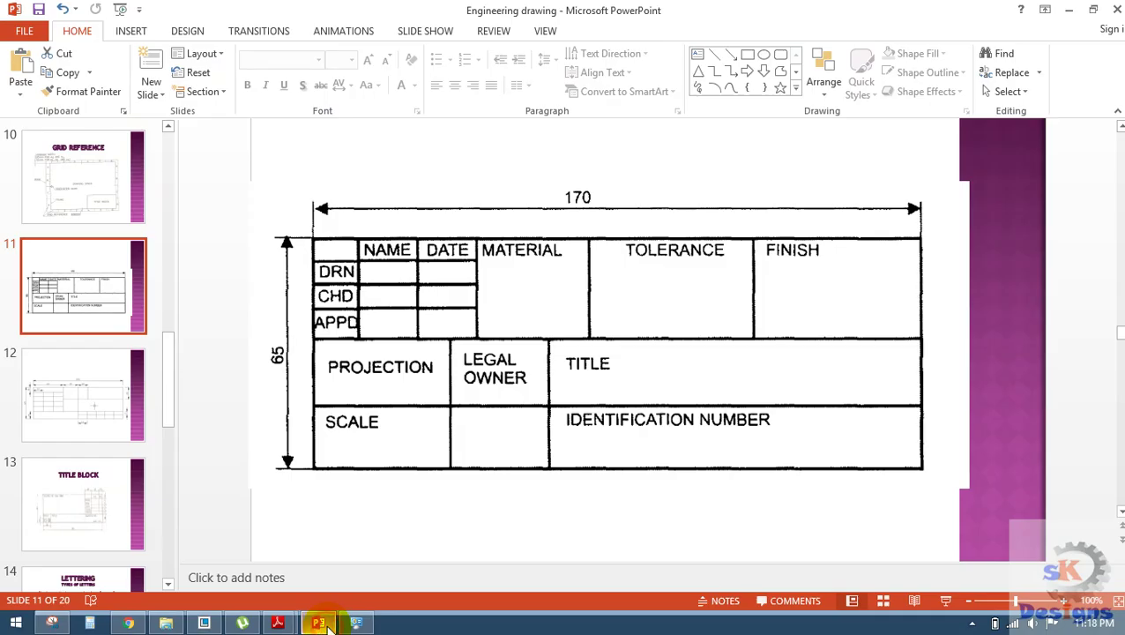
click(78, 419)
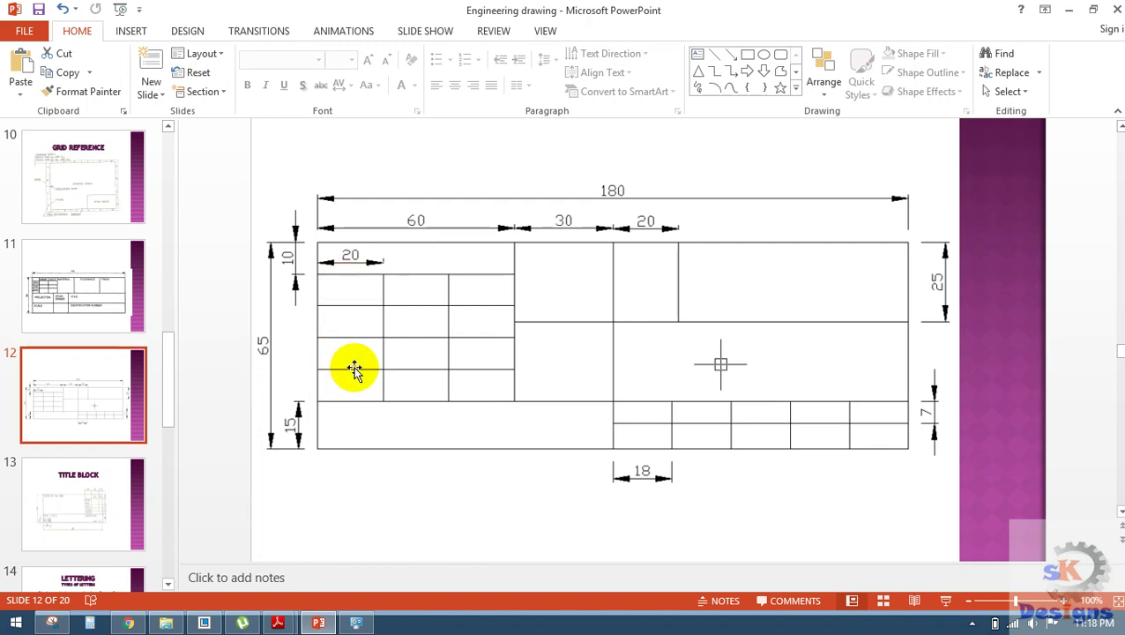
mouse_move(279, 625)
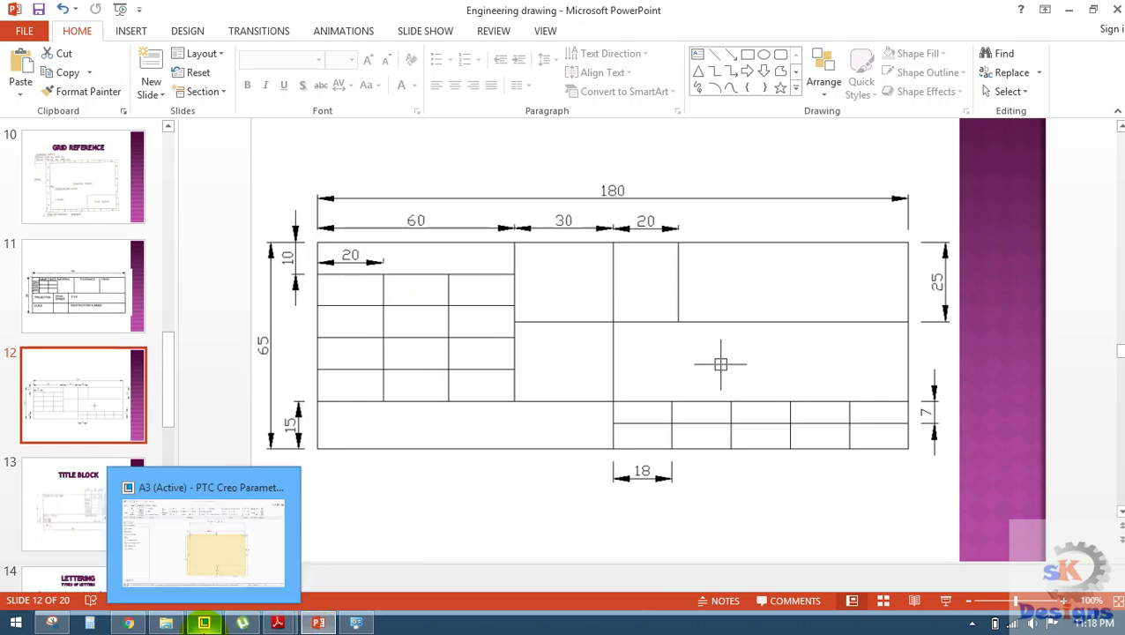
click(203, 622)
click(350, 63)
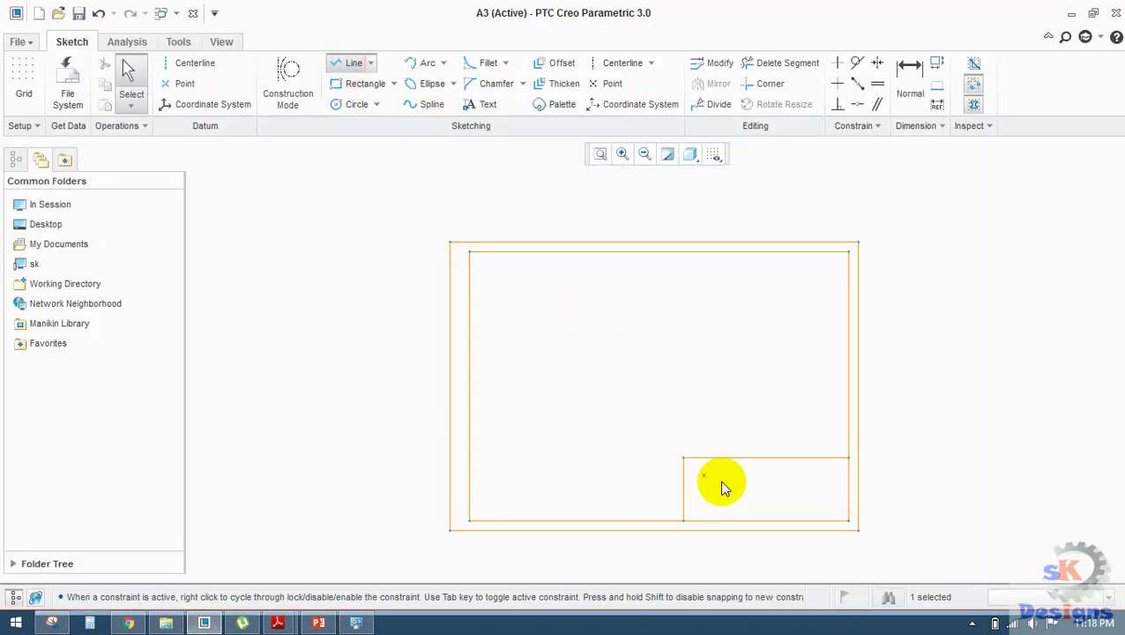
scroll(721, 483, up, 4)
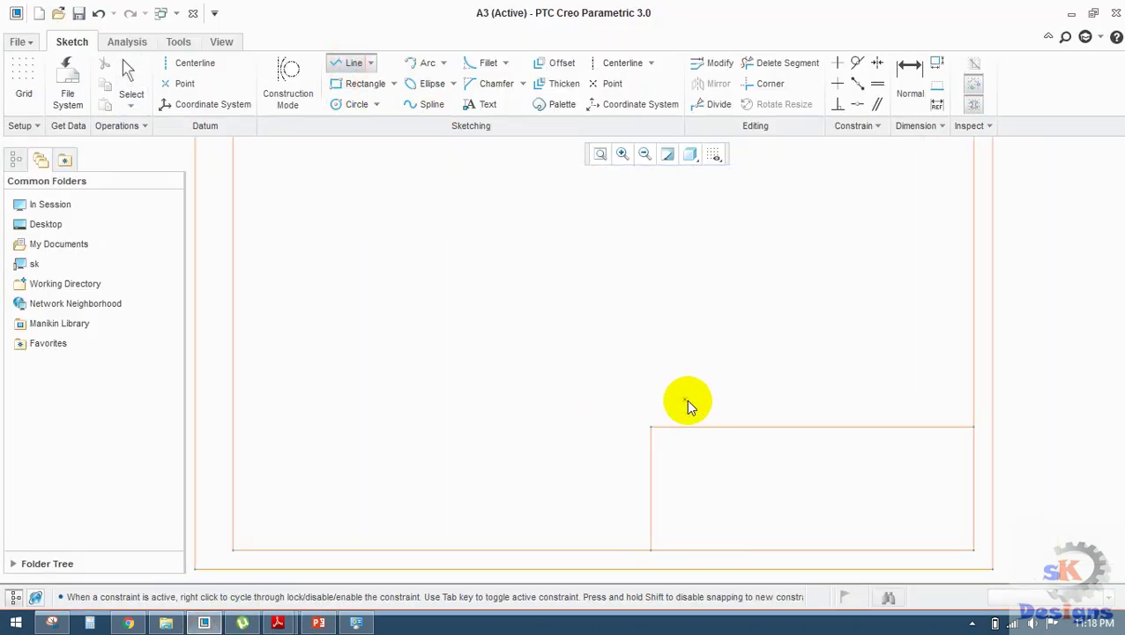
scroll(687, 404, up, 1)
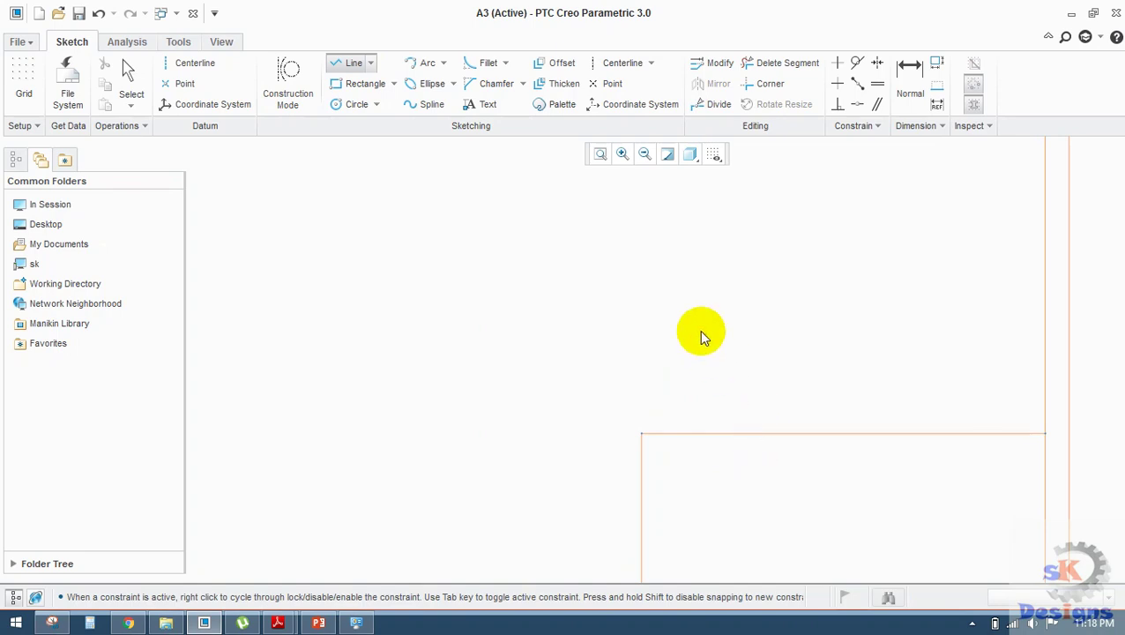
mouse_move(774, 400)
middle_down()
mouse_move(704, 292)
mouse_move(666, 266)
middle_up()
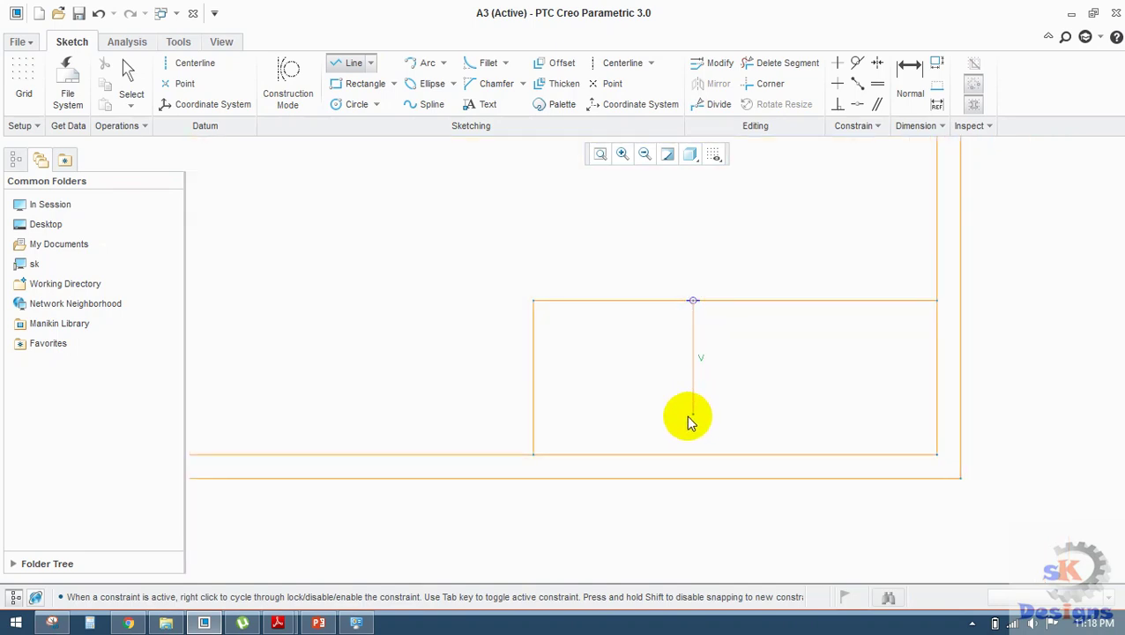
click(693, 417)
click(532, 418)
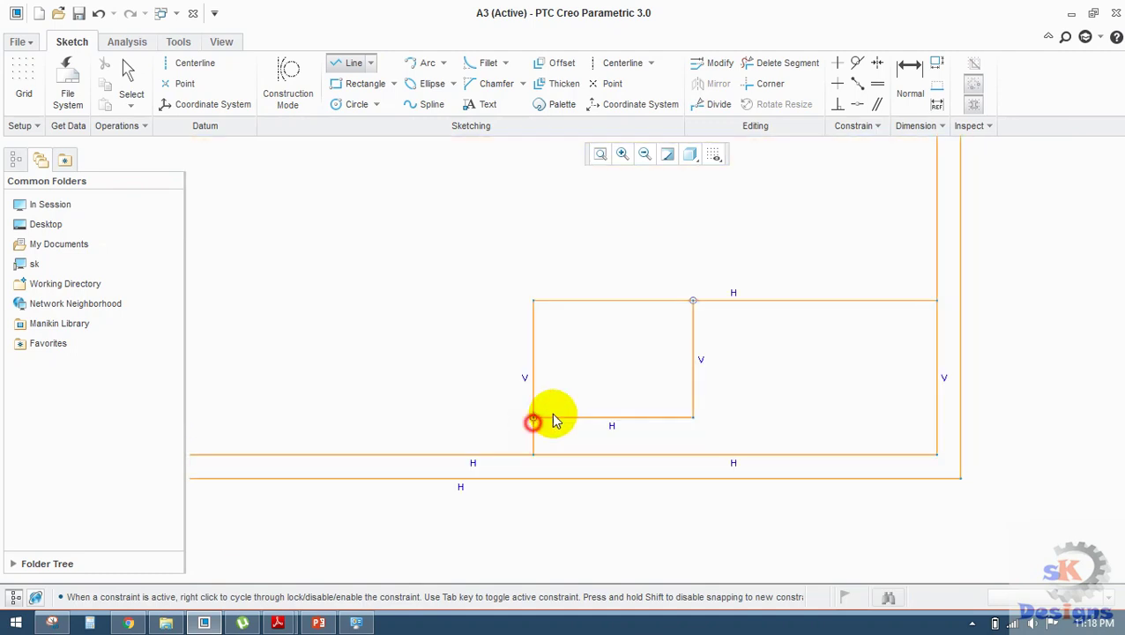
middle_click(578, 401)
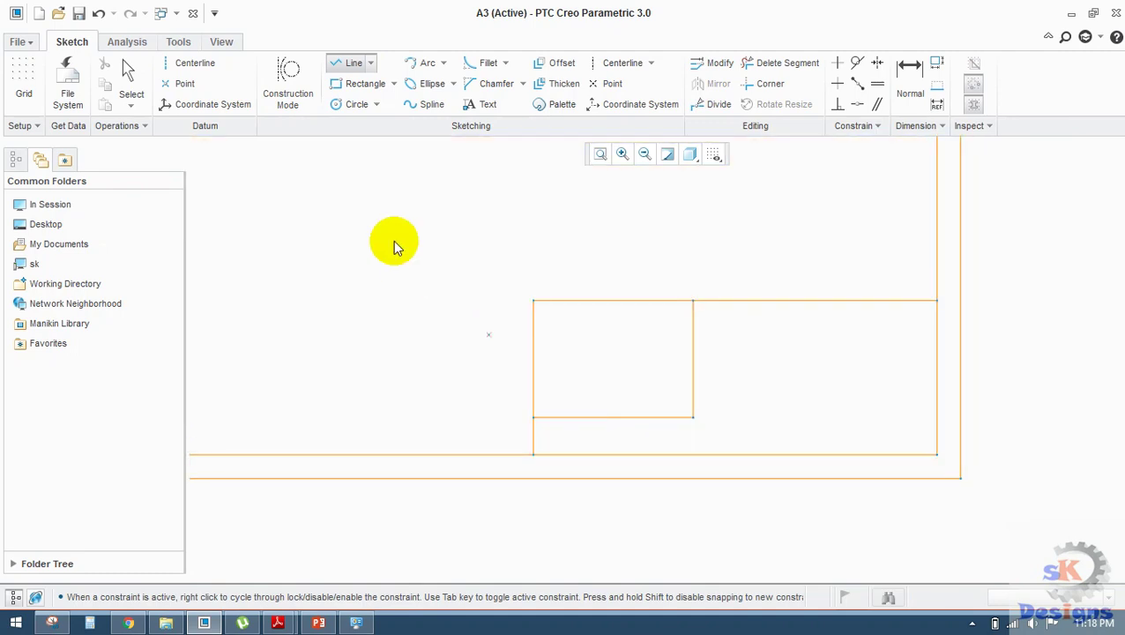
- Draw four horizontal lines across the upper-left block, dividing it into five rows about 10 high, and finish the Line command
click(533, 322)
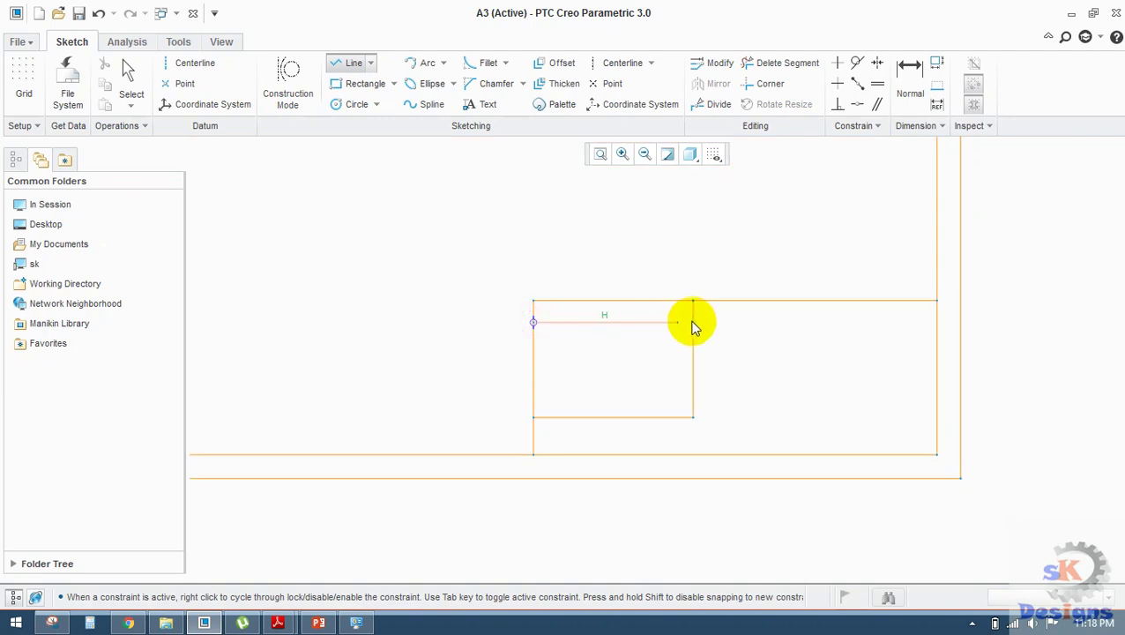
click(693, 322)
middle_click(567, 356)
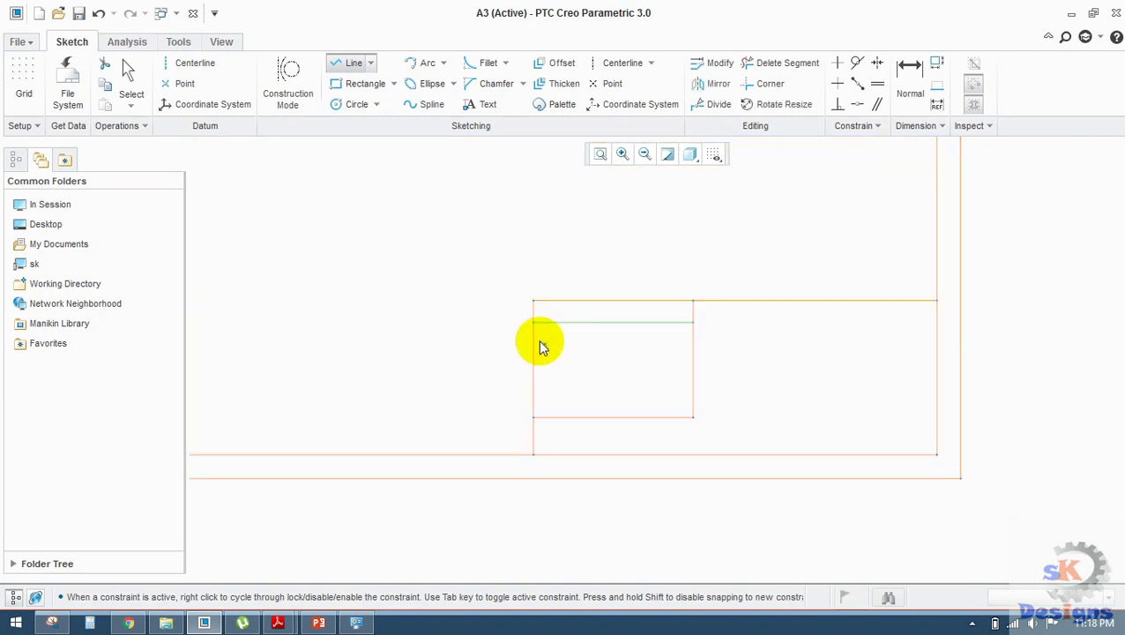
click(533, 342)
click(693, 342)
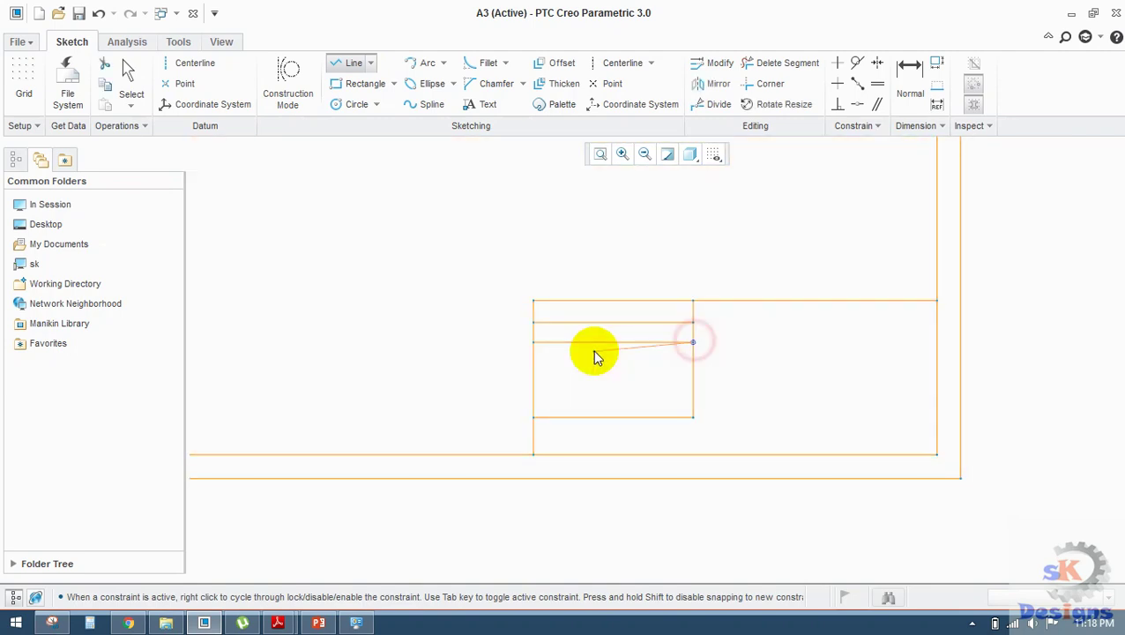
middle_click(592, 352)
click(533, 366)
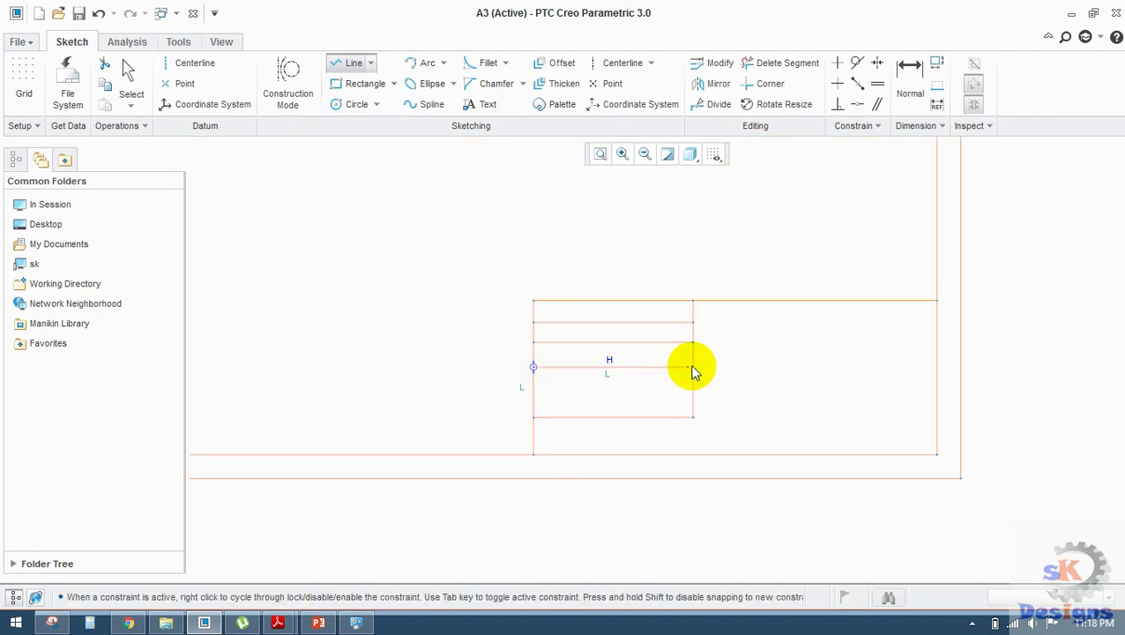
click(692, 366)
middle_click(612, 370)
click(533, 390)
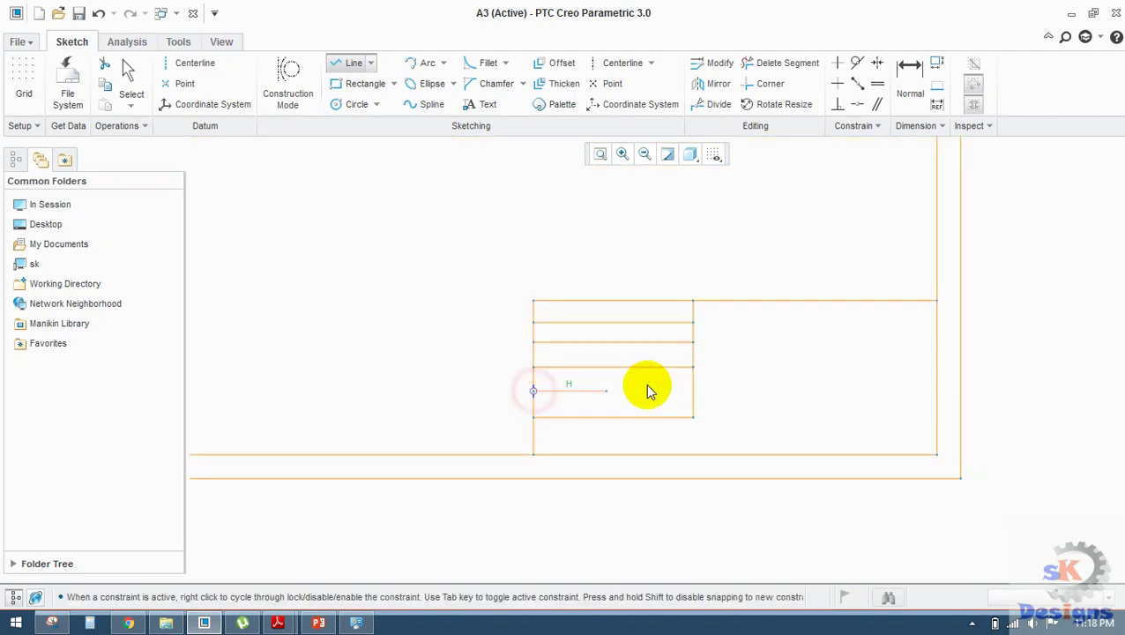
click(693, 390)
middle_click(577, 346)
middle_click(572, 343)
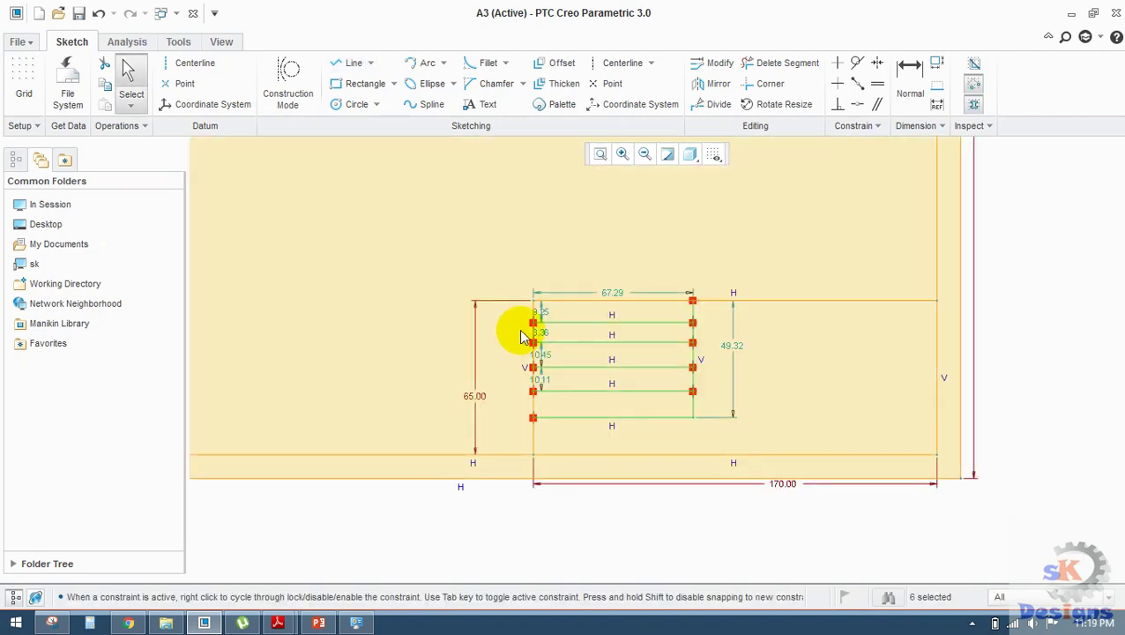
- Set the heights of the first and second rows from the top of the upper-left block to 10 each
double_click(542, 318)
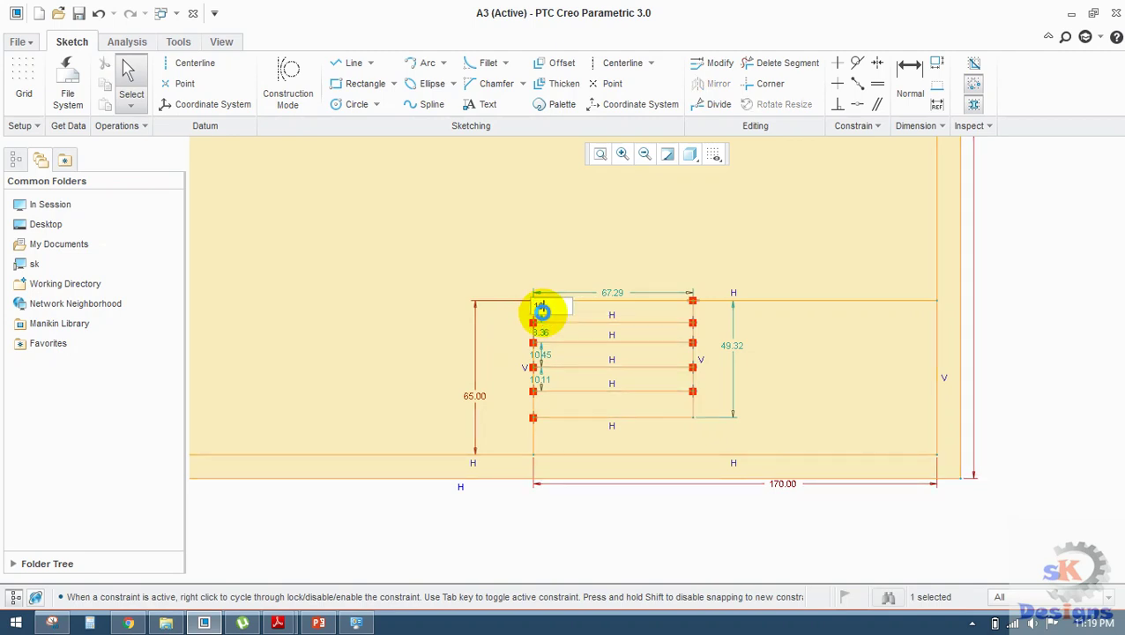
key(Return)
scroll(565, 350, up, 4)
scroll(705, 484, down, 3)
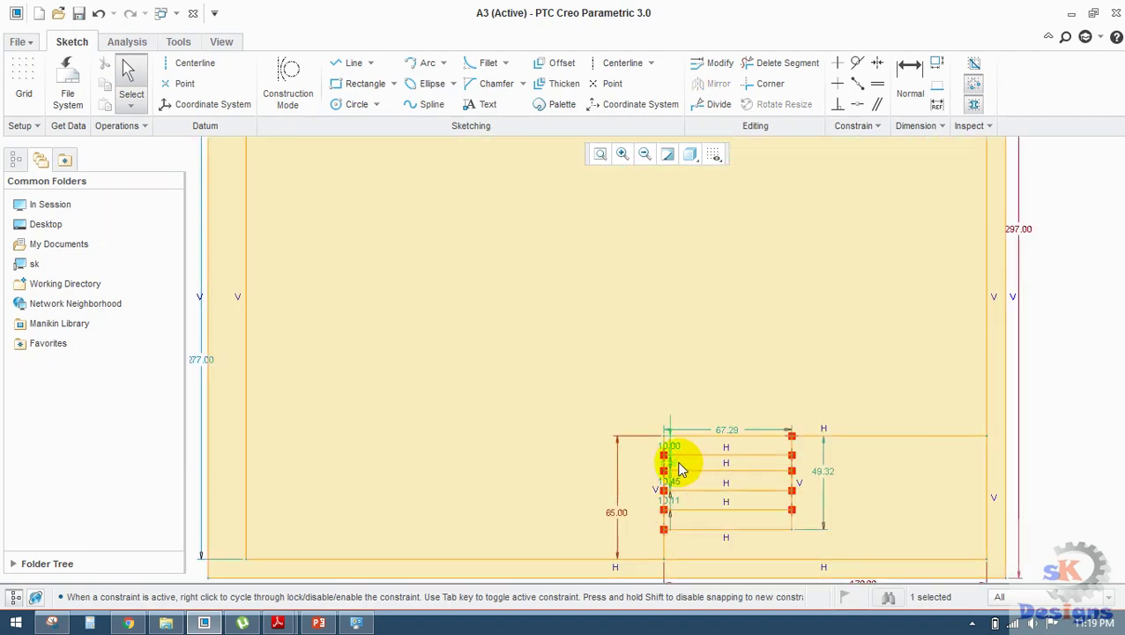
double_click(679, 468)
text(10)
key(Return)
- Set the heights of the third and fourth rows of the upper-left block to 10 each
scroll(672, 467, up, 3)
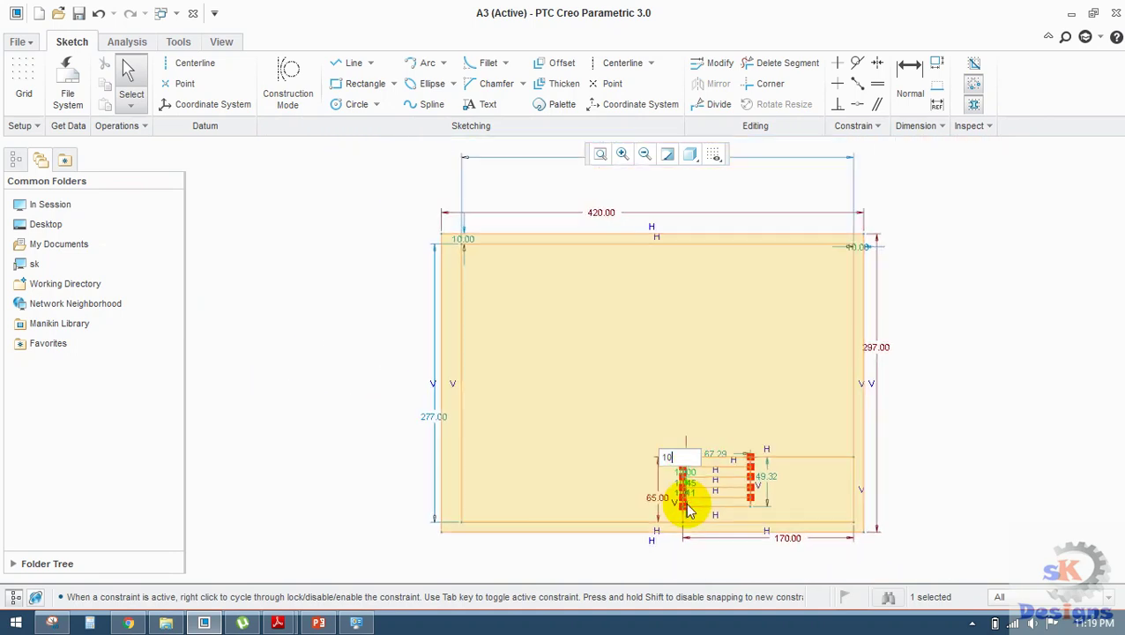
scroll(686, 485, down, 3)
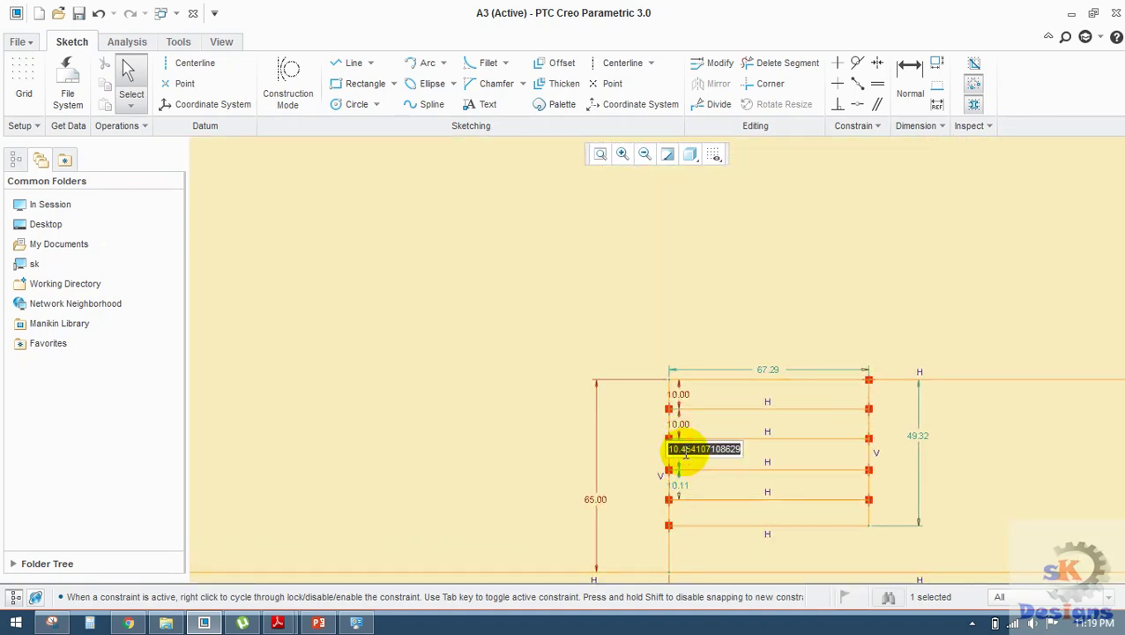
text(10)
key(Return)
scroll(684, 452, up, 3)
scroll(716, 494, down, 3)
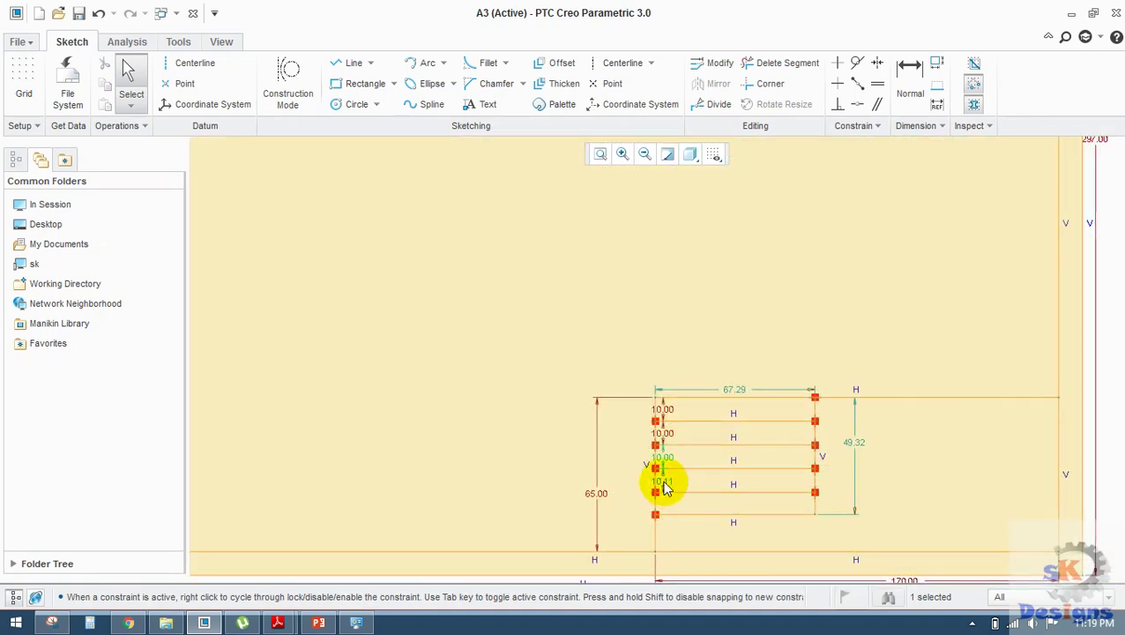
click(666, 482)
text(10)
scroll(664, 482, up, 4)
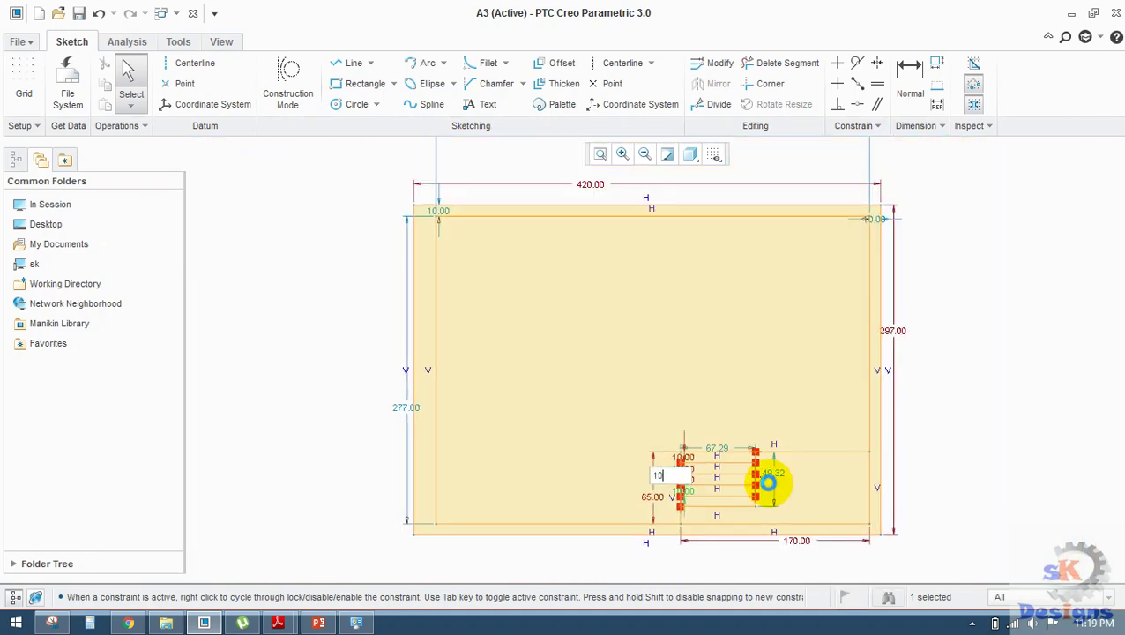
key(Return)
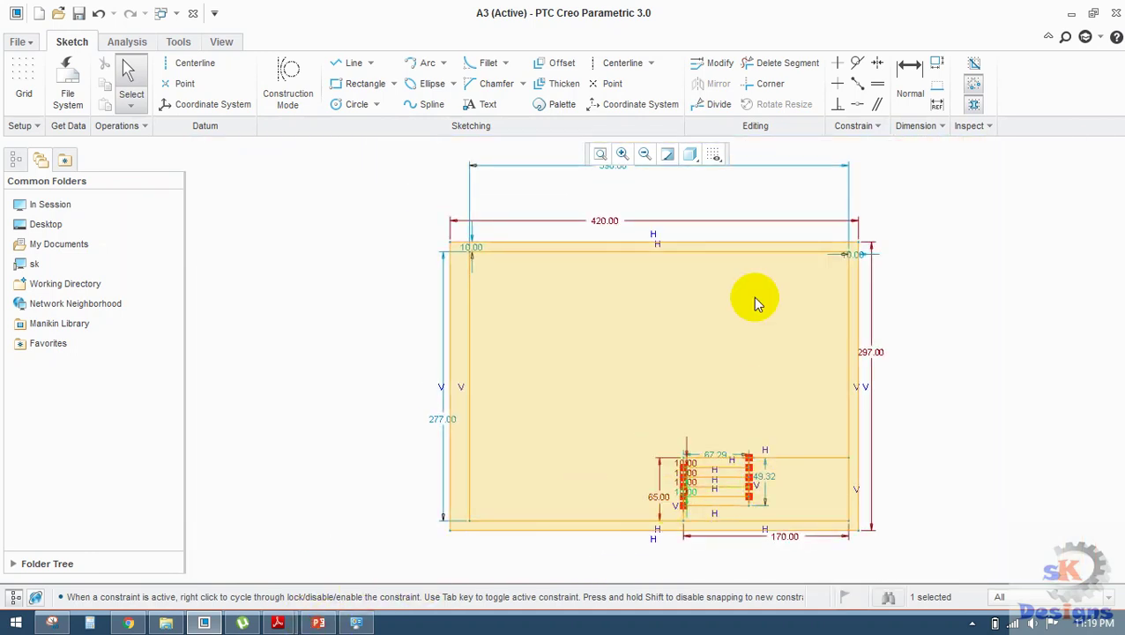
- Dimension the distance from the upper-left block's bottom line to the title block's bottom edge and set it to 15
click(910, 75)
click(705, 507)
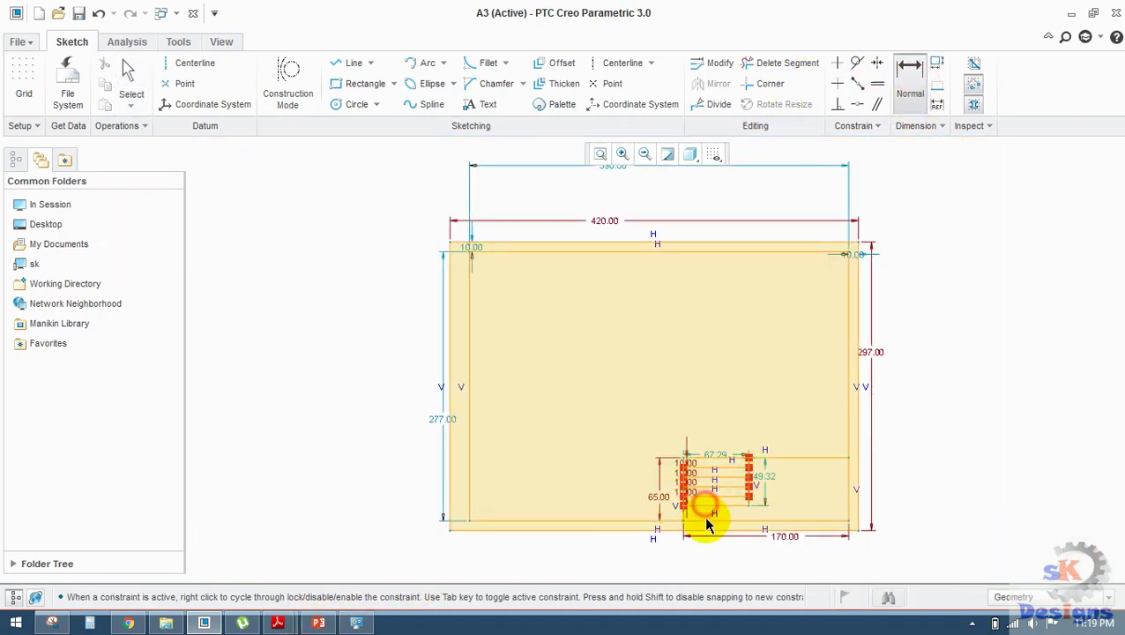
middle_click(635, 551)
text(15)
middle_click(629, 544)
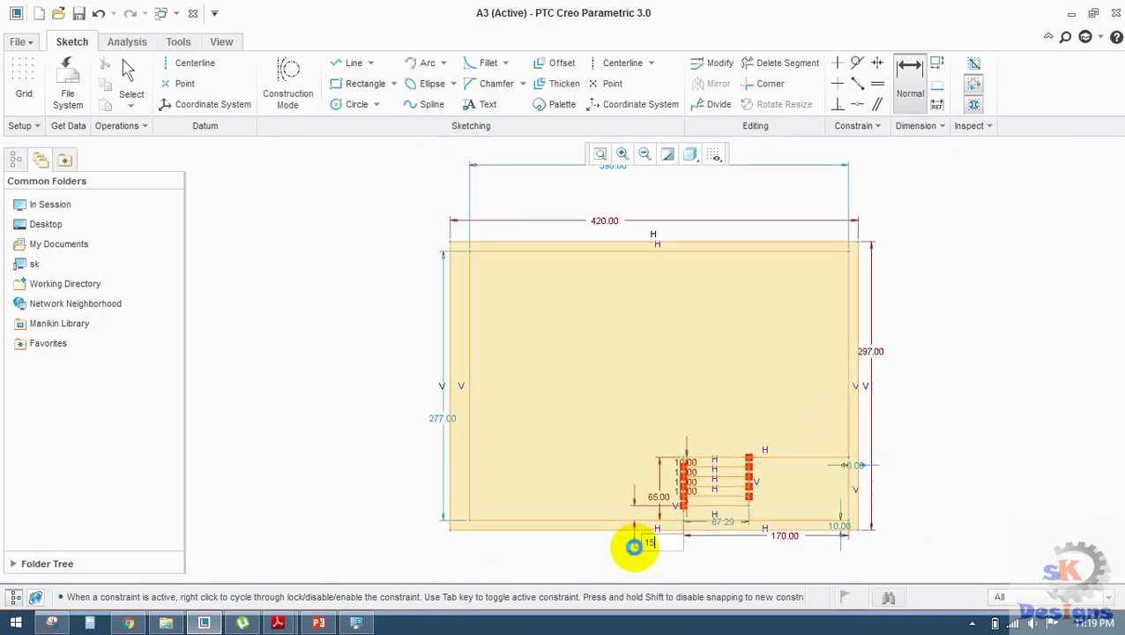
- Recheck the title block slide in PowerPoint and set the upper-left block's width to 65 in Creo
click(323, 623)
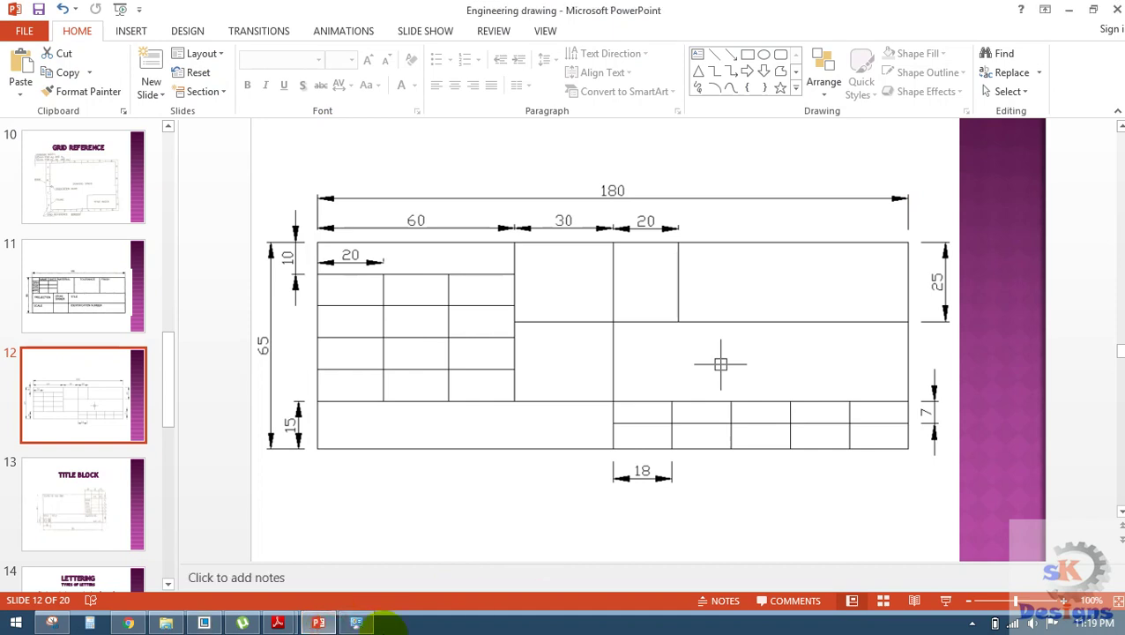
click(323, 623)
middle_click(577, 511)
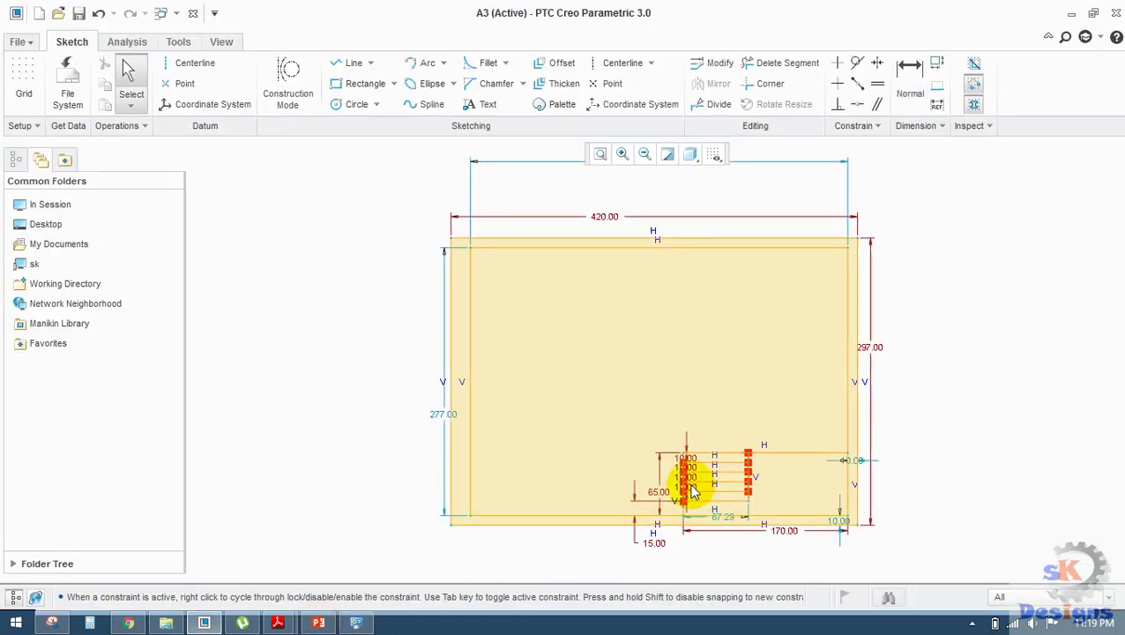
double_click(729, 519)
middle_click(728, 518)
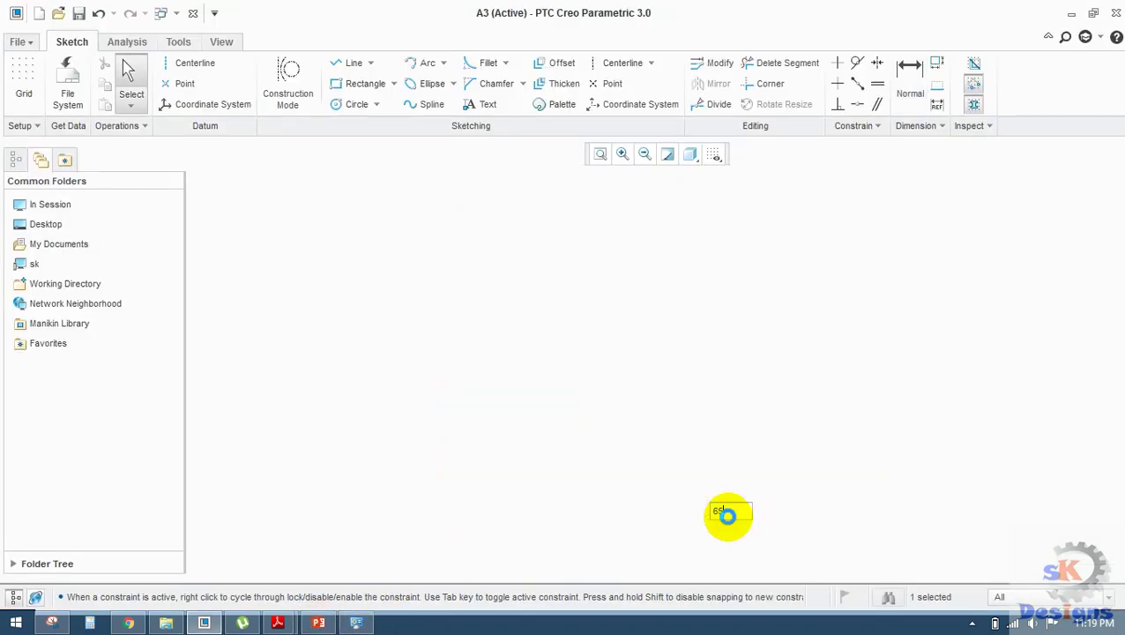
- Draw two vertical lines from the first row line down to the block's bottom line, dividing the lower four rows into three columns
click(355, 63)
scroll(710, 480, down, 4)
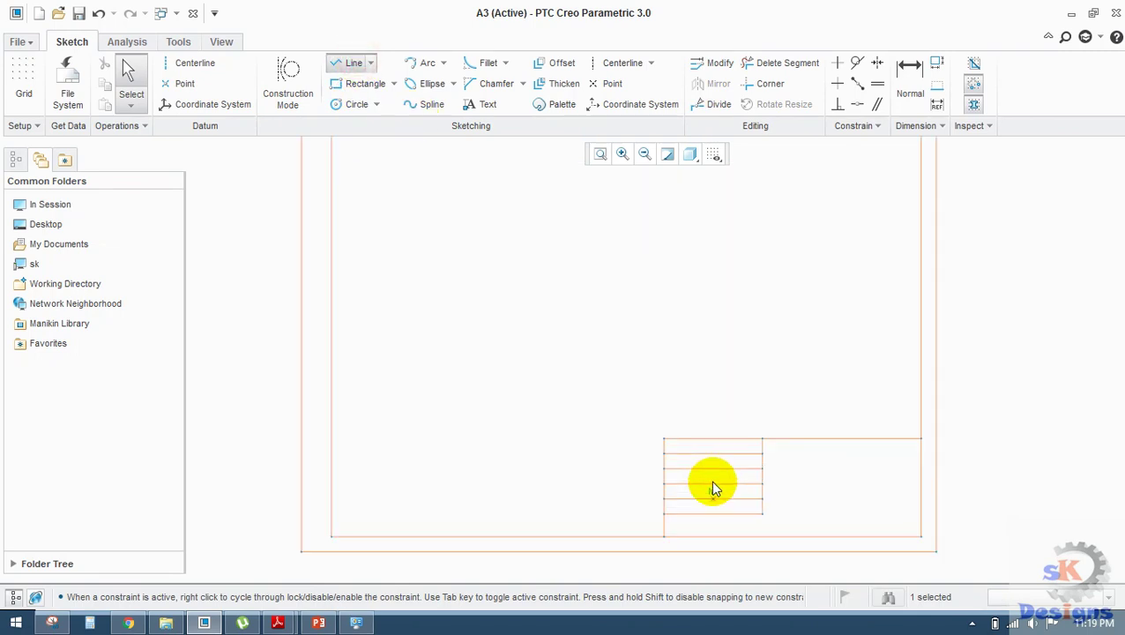
click(679, 434)
click(679, 526)
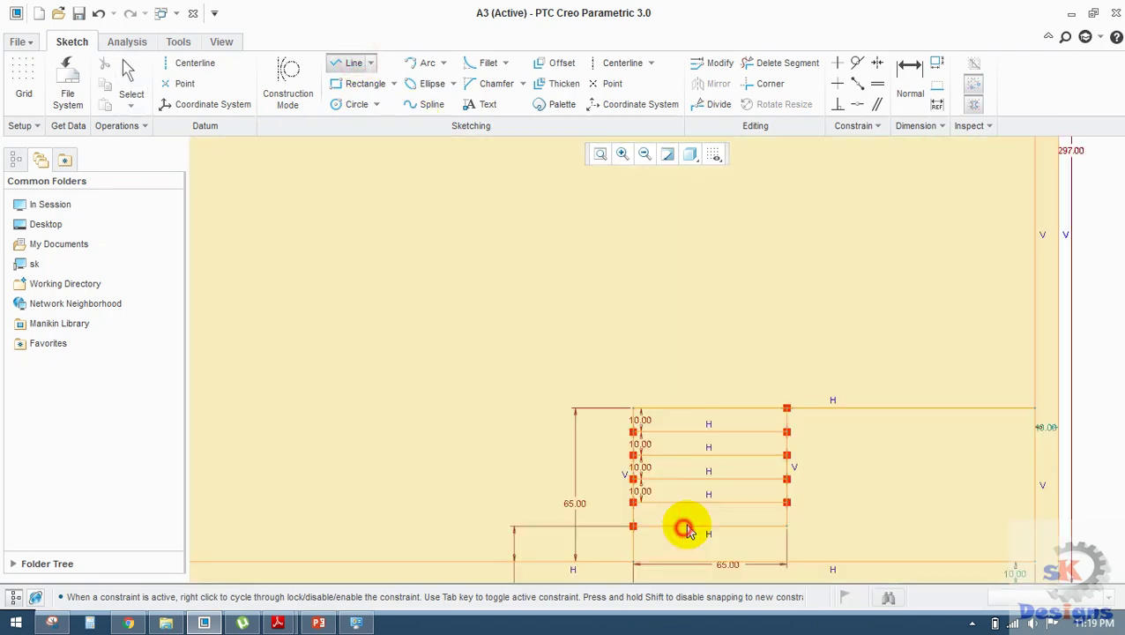
middle_click(740, 485)
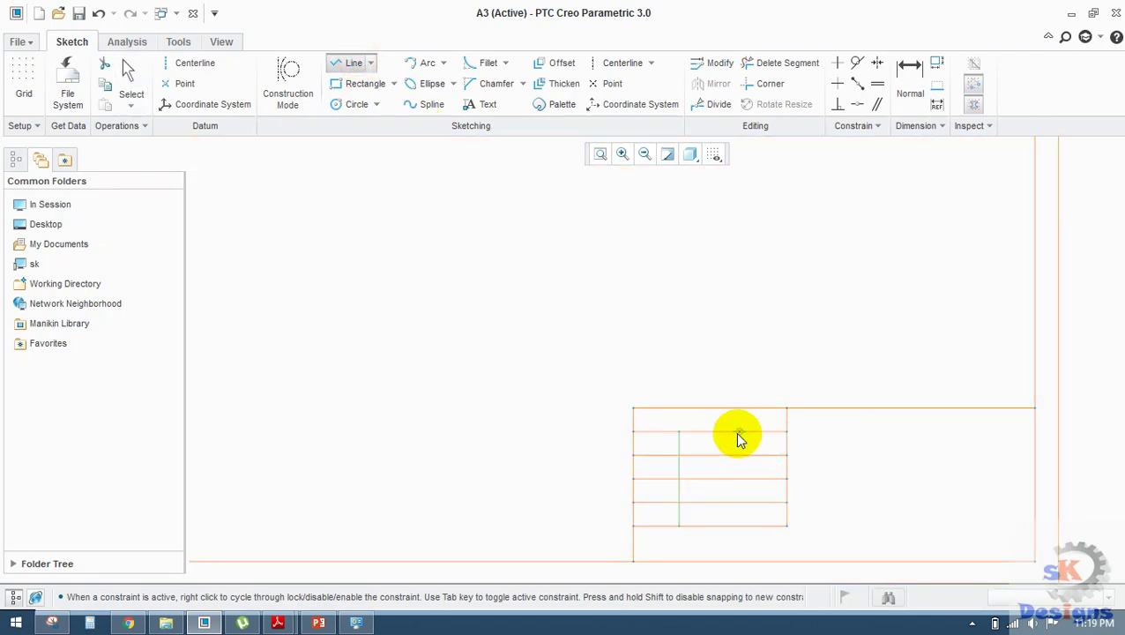
click(735, 431)
click(735, 527)
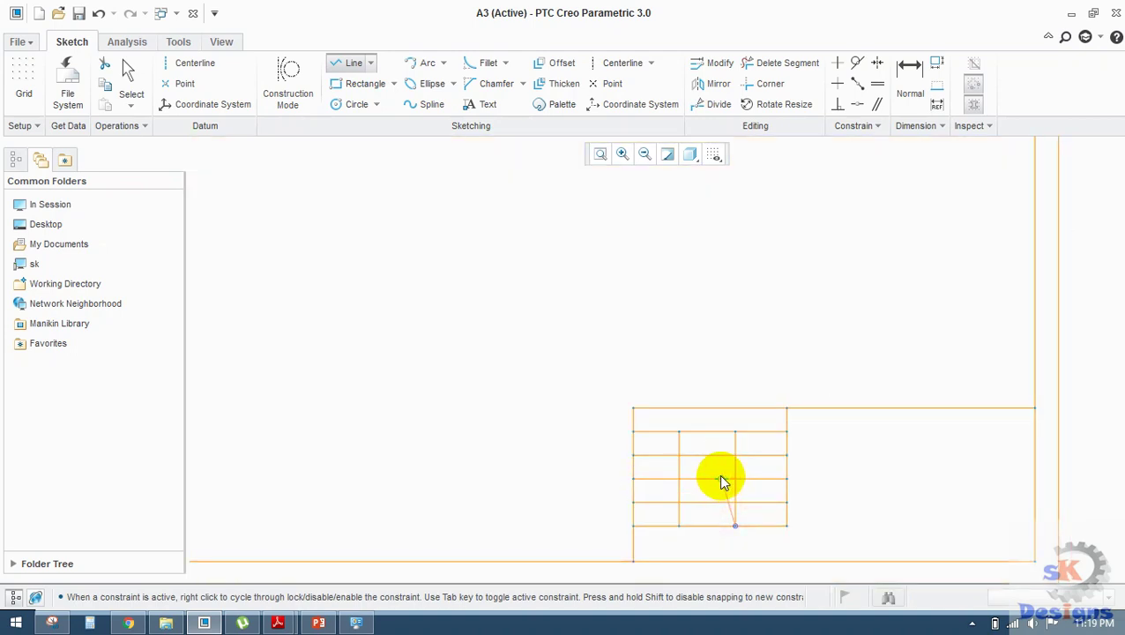
middle_click(720, 482)
middle_click(720, 482)
- Set the widths of the first and last columns in the upper-left block to 20 each
double_click(661, 426)
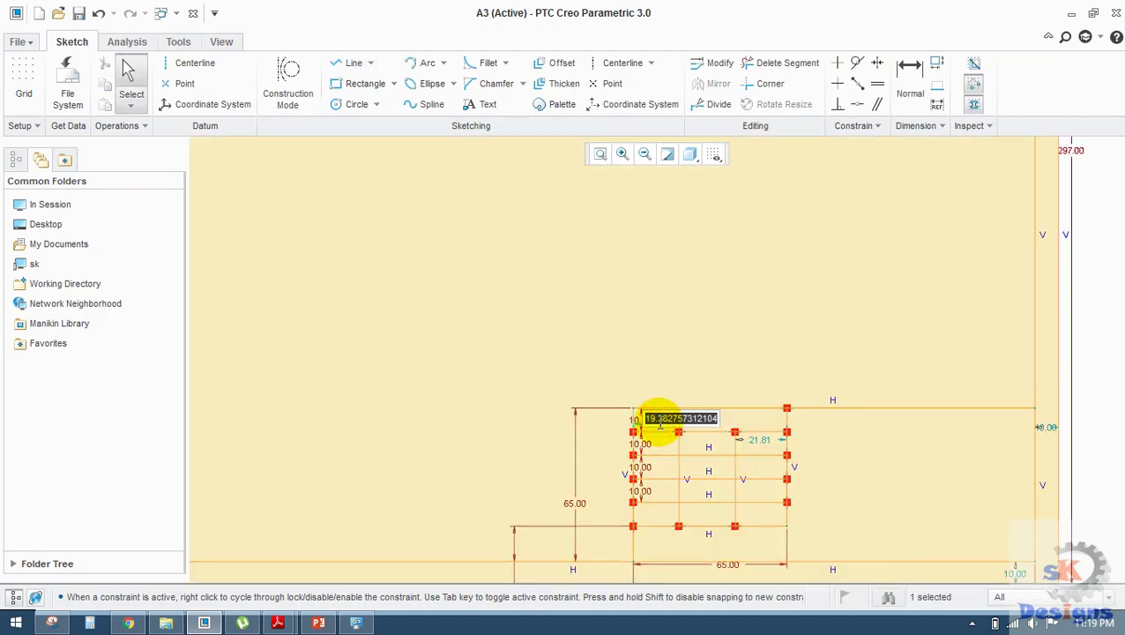
text(20)
key(Return)
scroll(717, 482, up, 5)
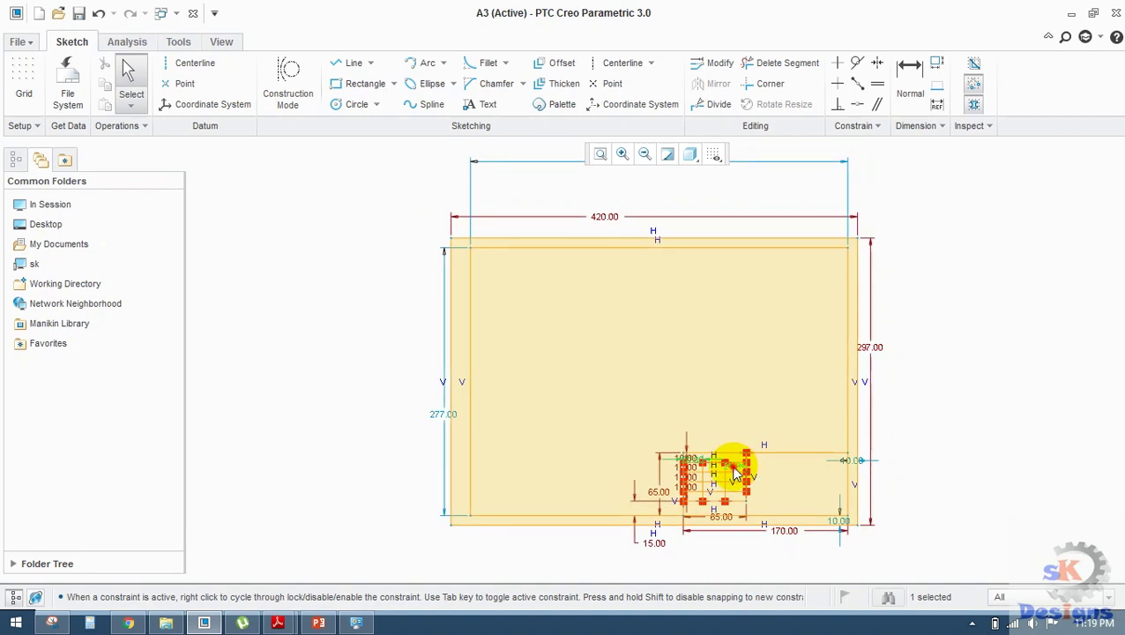
double_click(734, 462)
text(20)
key(Return)
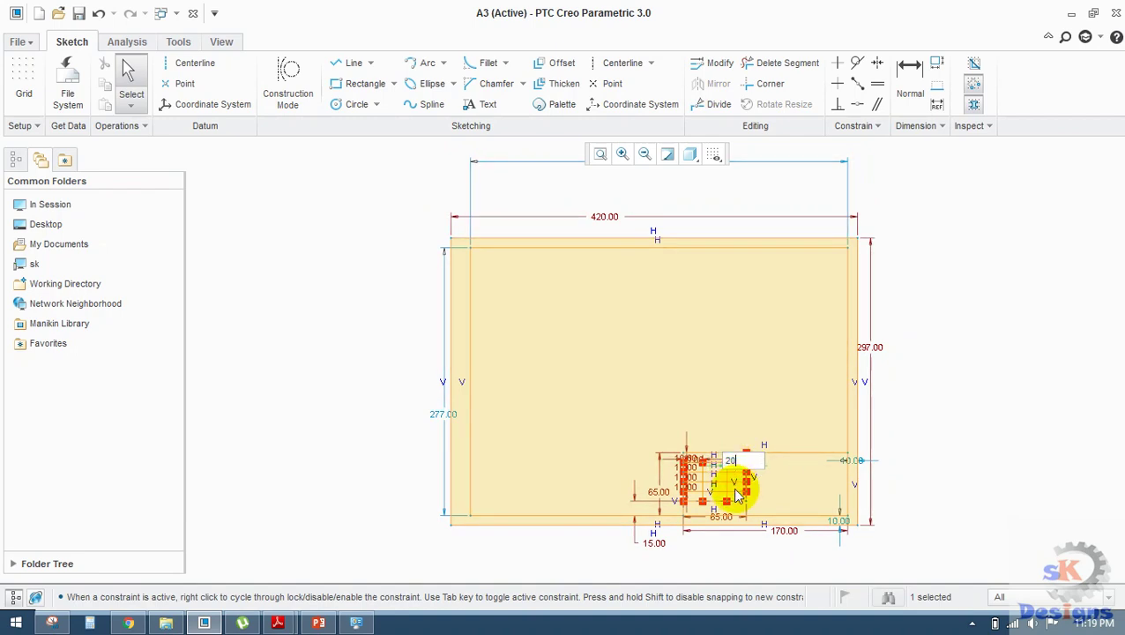
- Recheck the title block slide in PowerPoint and draw a rectangle about 24 by 36 in Creo from the upper-left block's top-right corner
scroll(745, 467, down, 4)
middle_drag(787, 452, 605, 384)
click(315, 625)
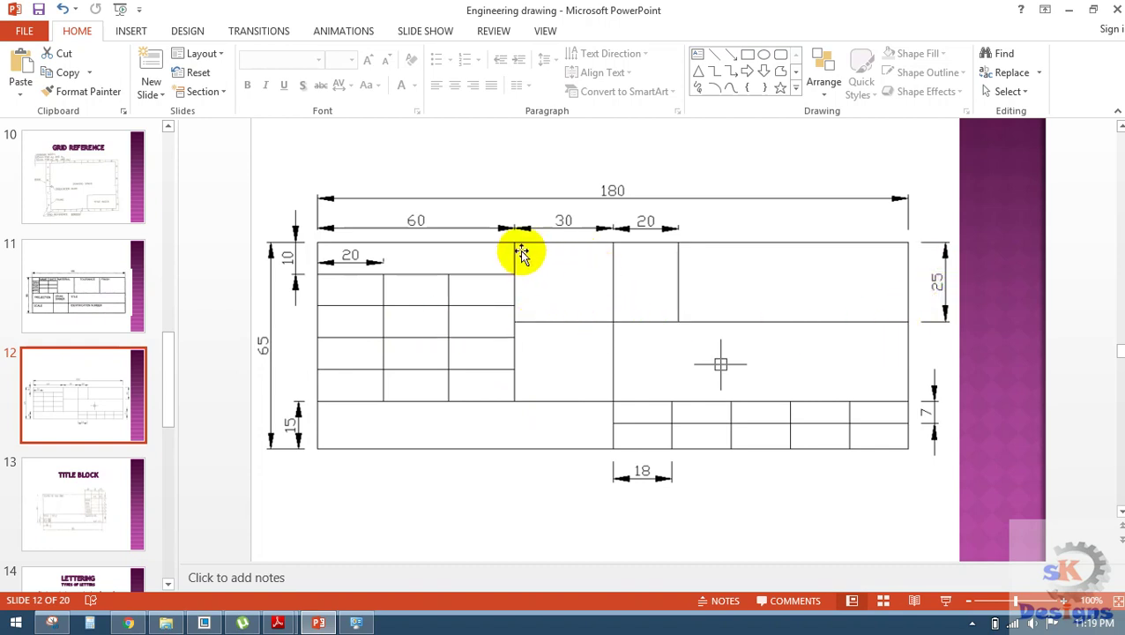
click(319, 622)
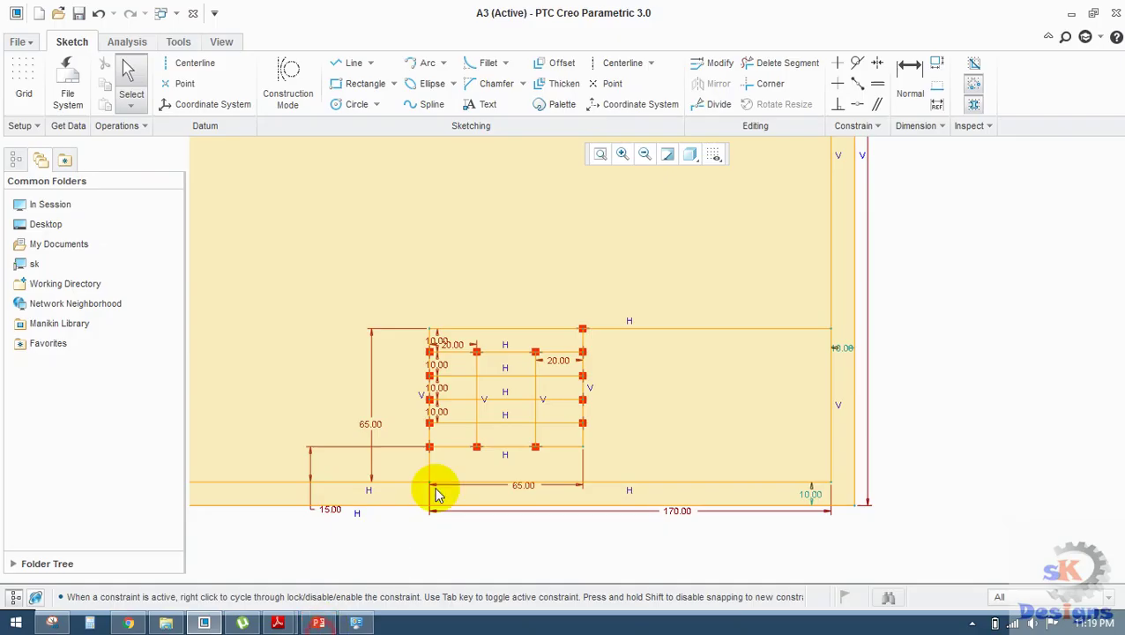
click(347, 64)
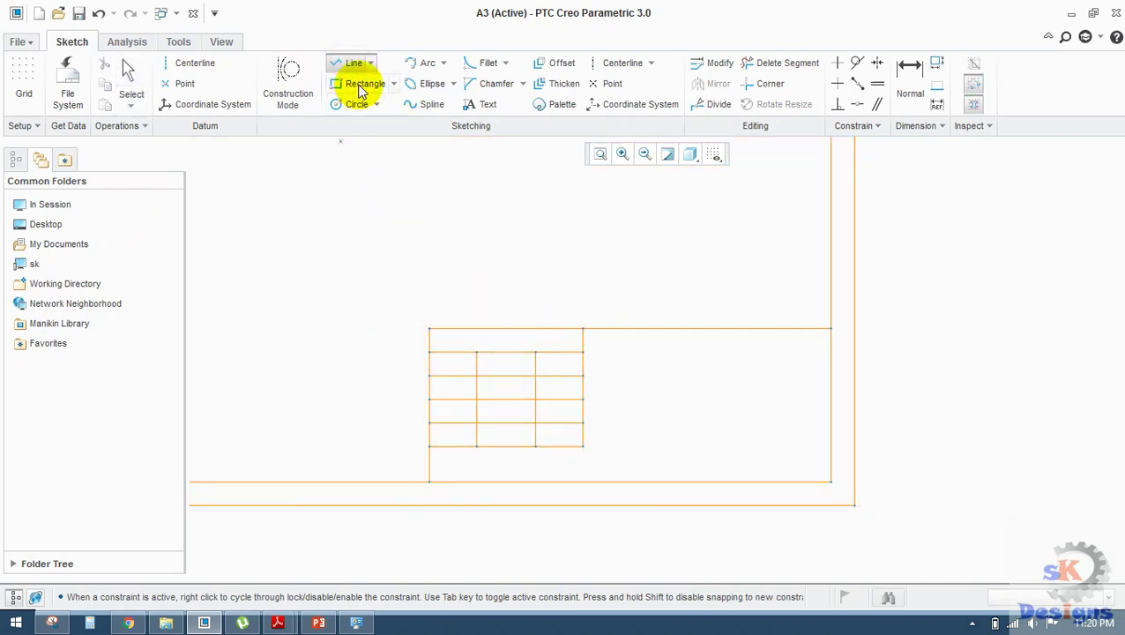
click(362, 82)
click(583, 330)
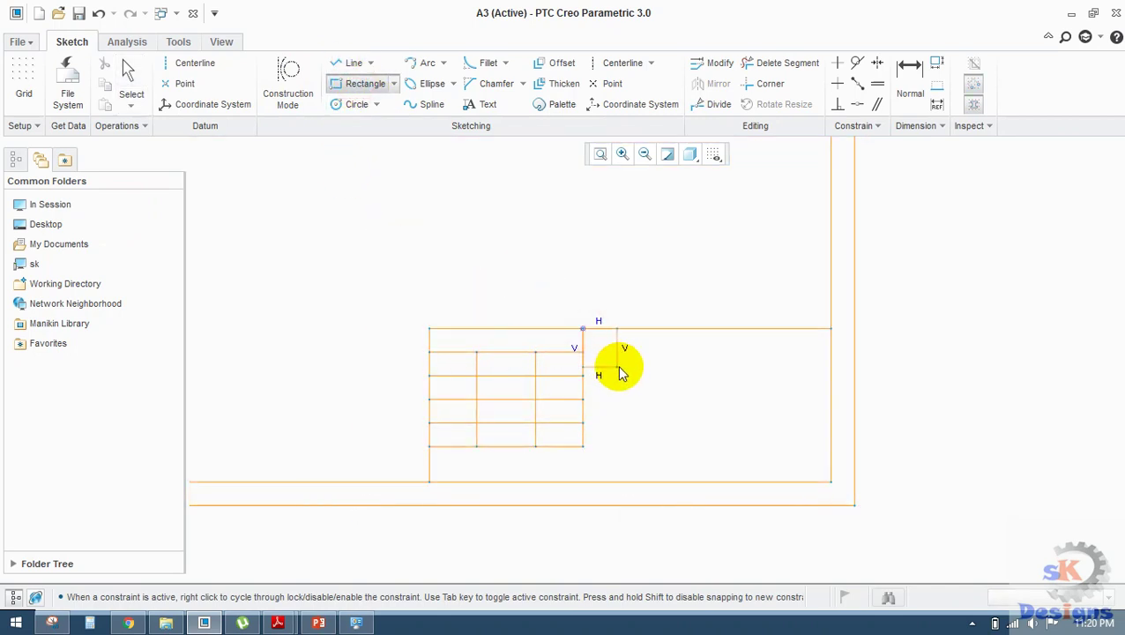
click(639, 414)
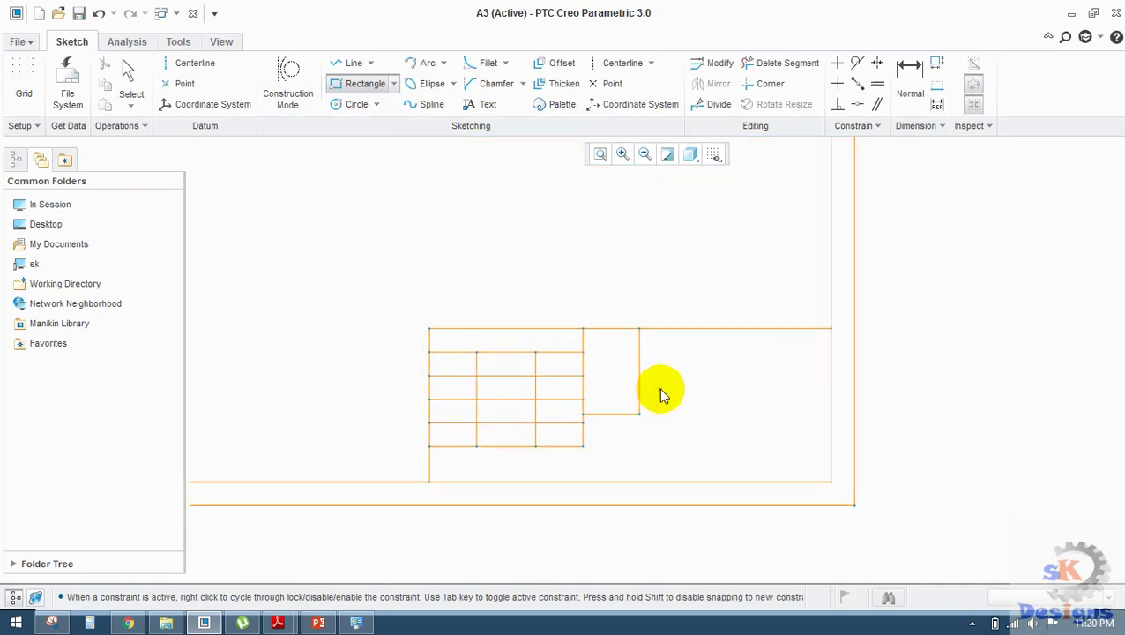
middle_click(658, 388)
- Set the new rectangle's width to 30 and its height to 25
double_click(604, 289)
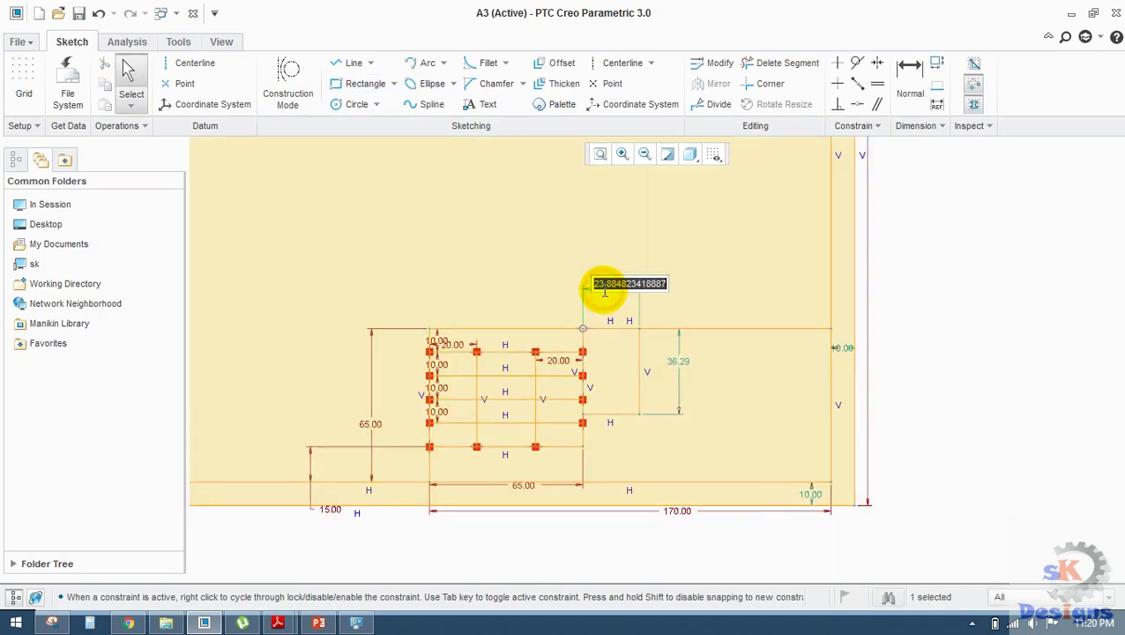
text(30)
key(Return)
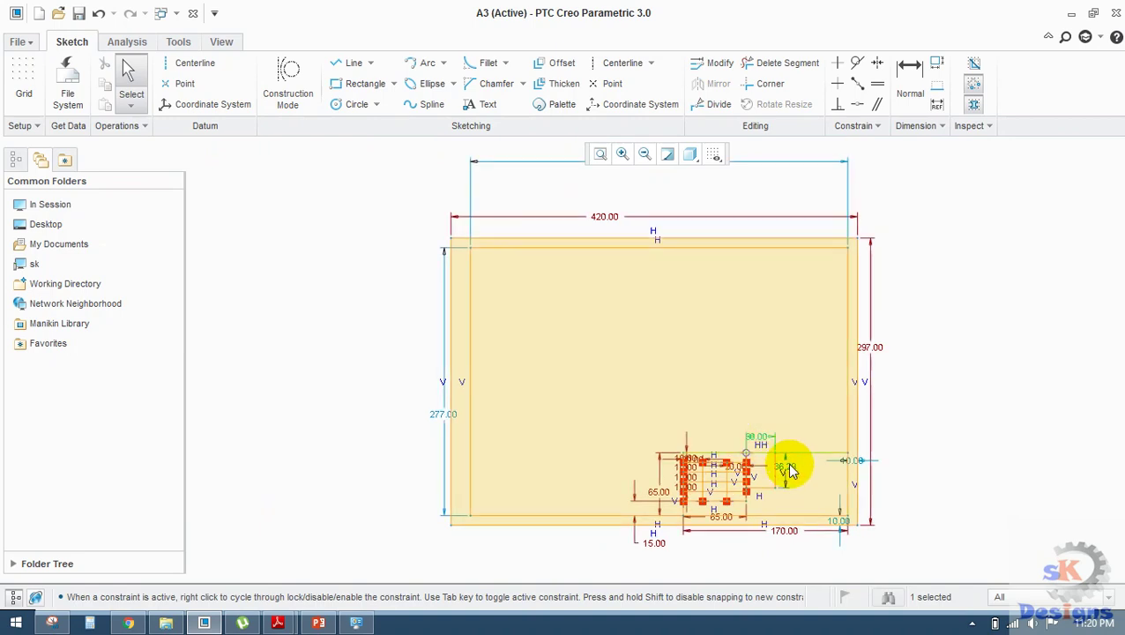
double_click(791, 465)
text(25)
key(Return)
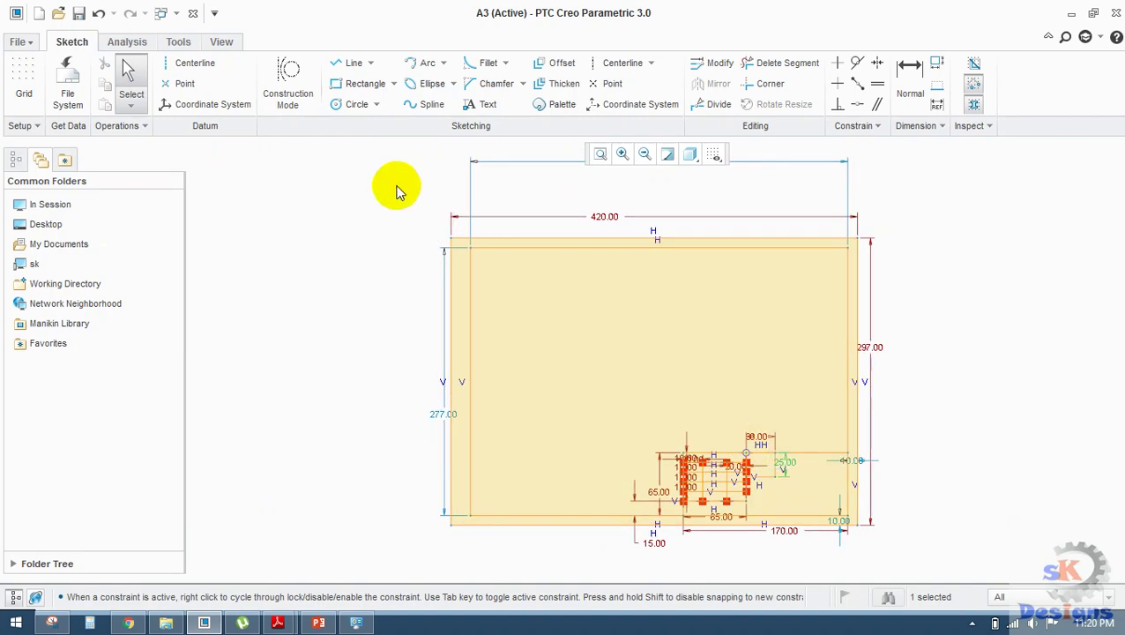
- Draw a vertical line down from the rectangle's lower-right corner and a horizontal line back to the upper-left block's bottom-right corner, closing a second compartment
click(352, 63)
scroll(776, 489, up, 4)
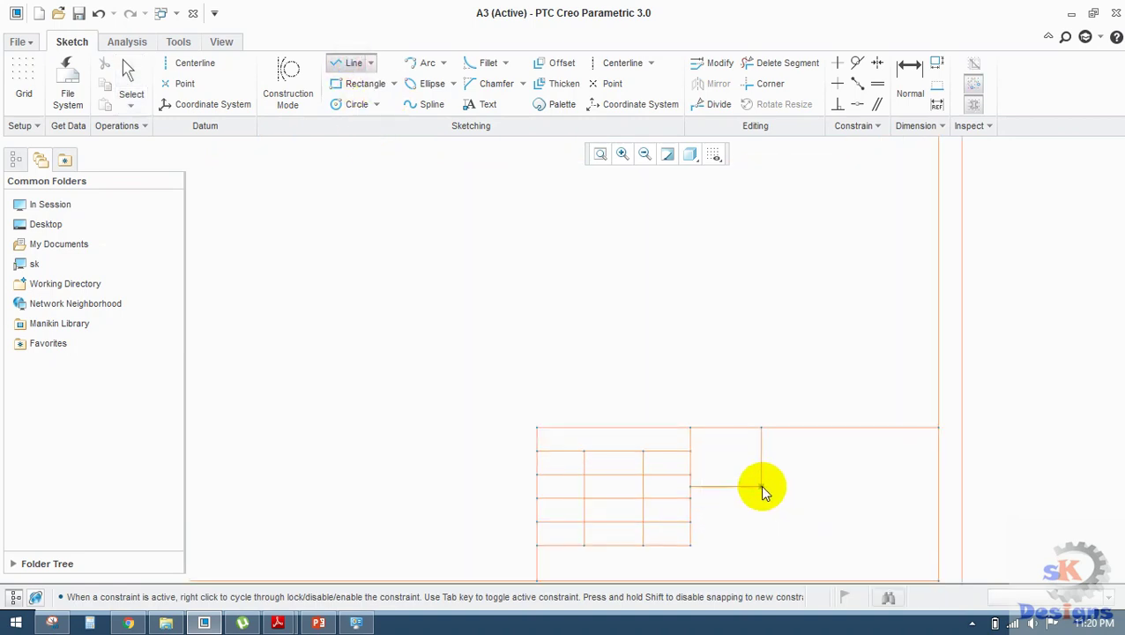
click(760, 485)
click(761, 545)
middle_click(761, 545)
click(692, 545)
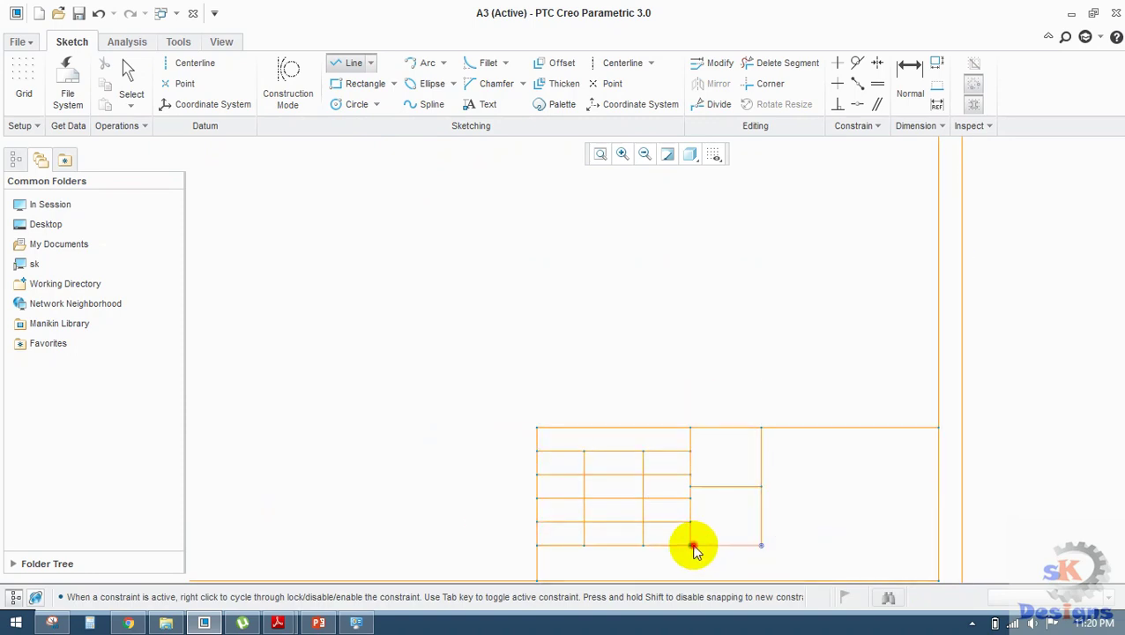
middle_click(814, 505)
middle_click(814, 505)
- Recheck the slide in PowerPoint and extend the compartments' bottom line in Creo horizontally to the title block's right edge
scroll(812, 503, down, 1)
shift+middle_drag(786, 506, 672, 366)
click(330, 621)
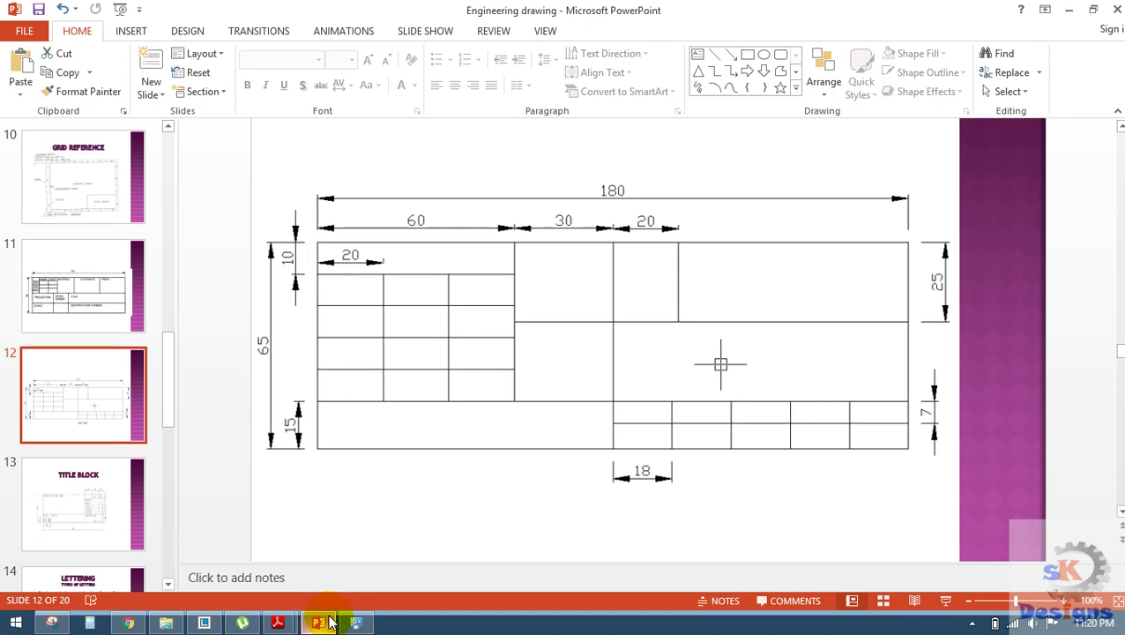
click(322, 622)
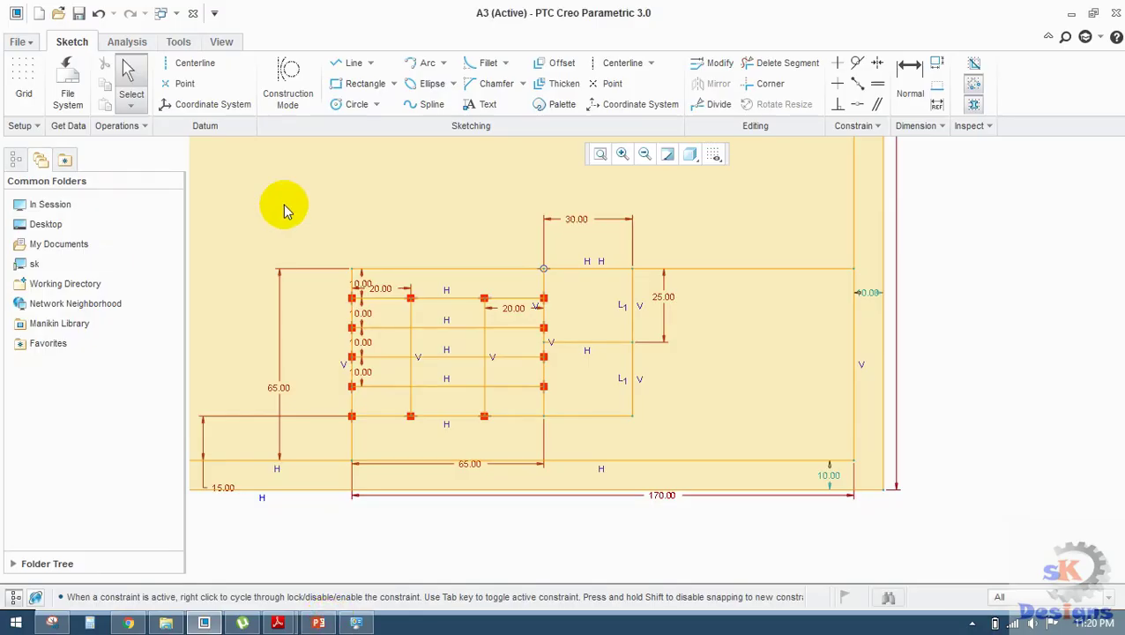
click(353, 66)
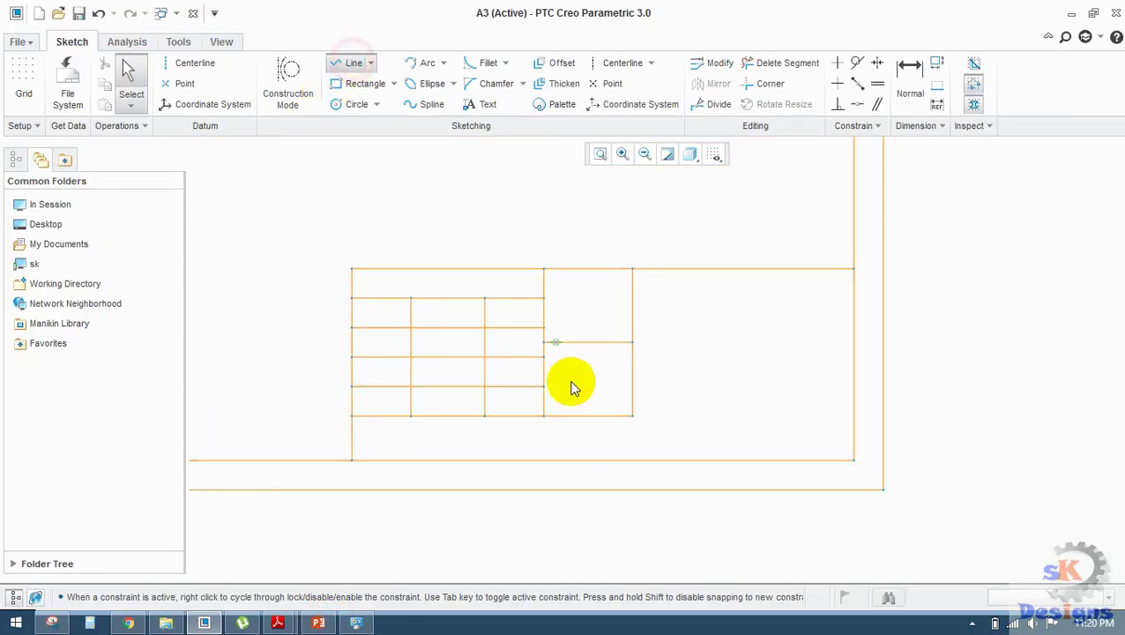
click(632, 416)
click(854, 415)
middle_click(440, 513)
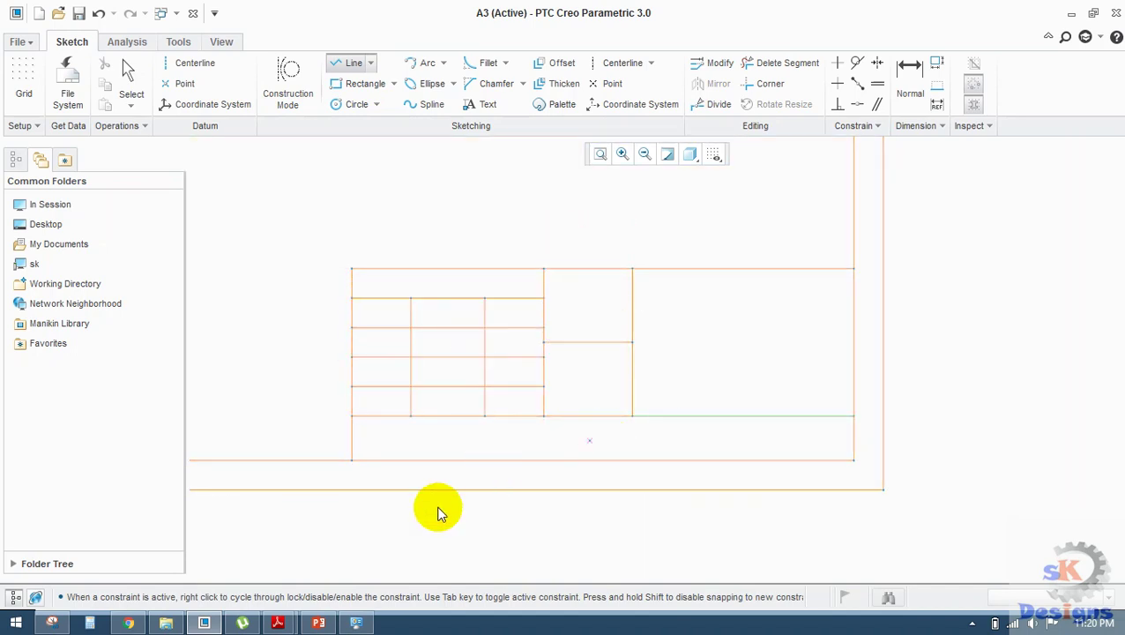
middle_click(424, 521)
- Consult the slide in PowerPoint and draw a horizontal line in Creo from the 30 by 25 rectangle's lower-right corner to the title block's right edge
click(319, 623)
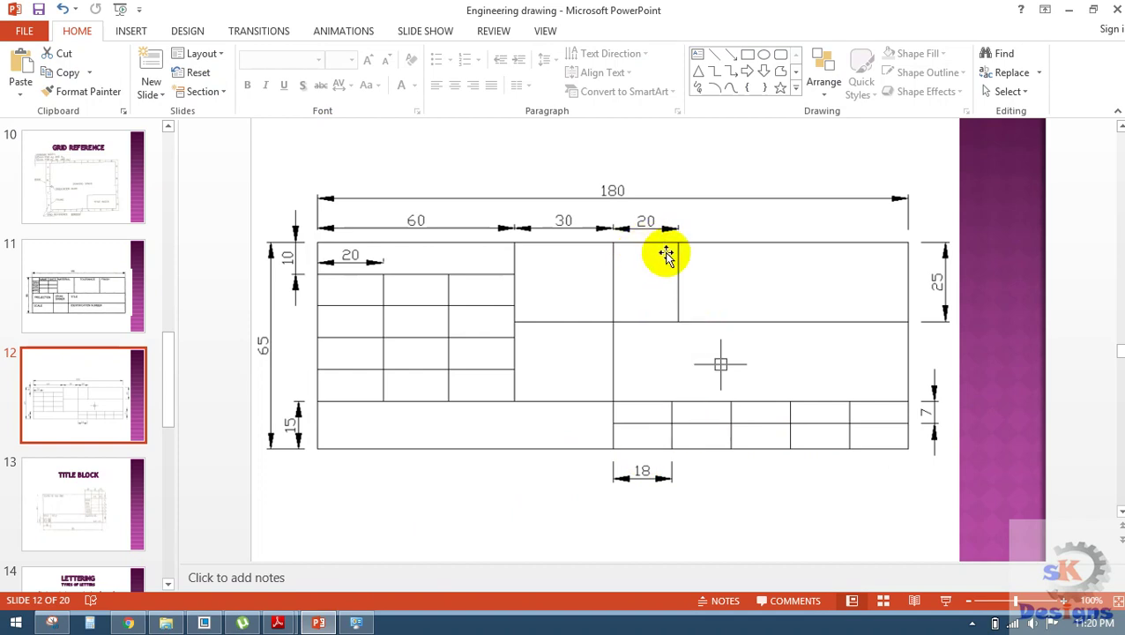
click(320, 621)
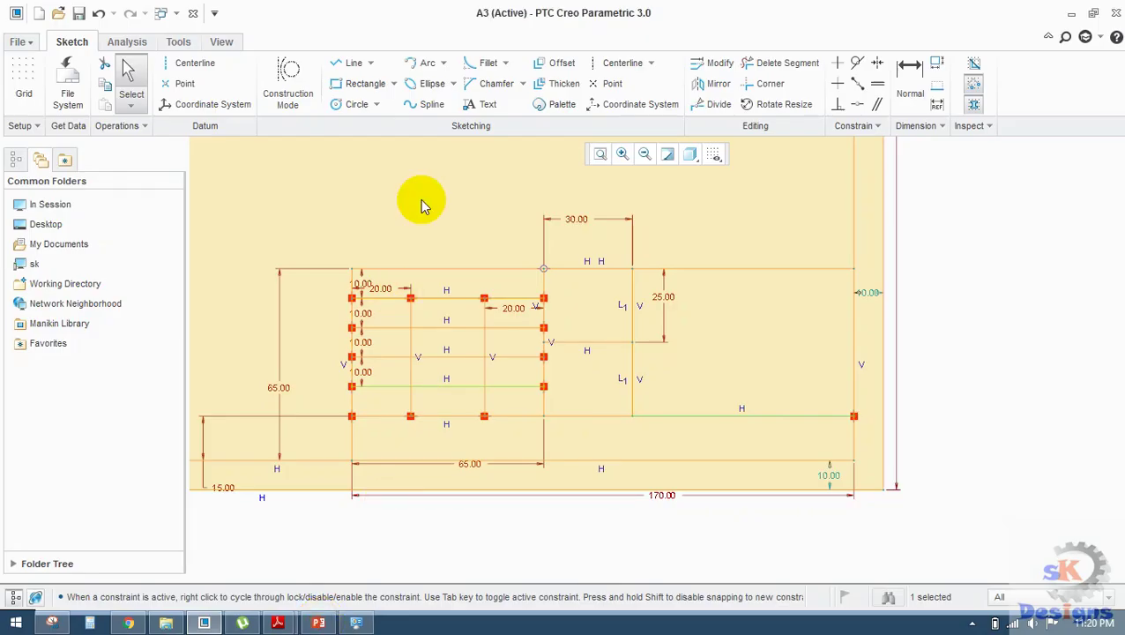
click(354, 63)
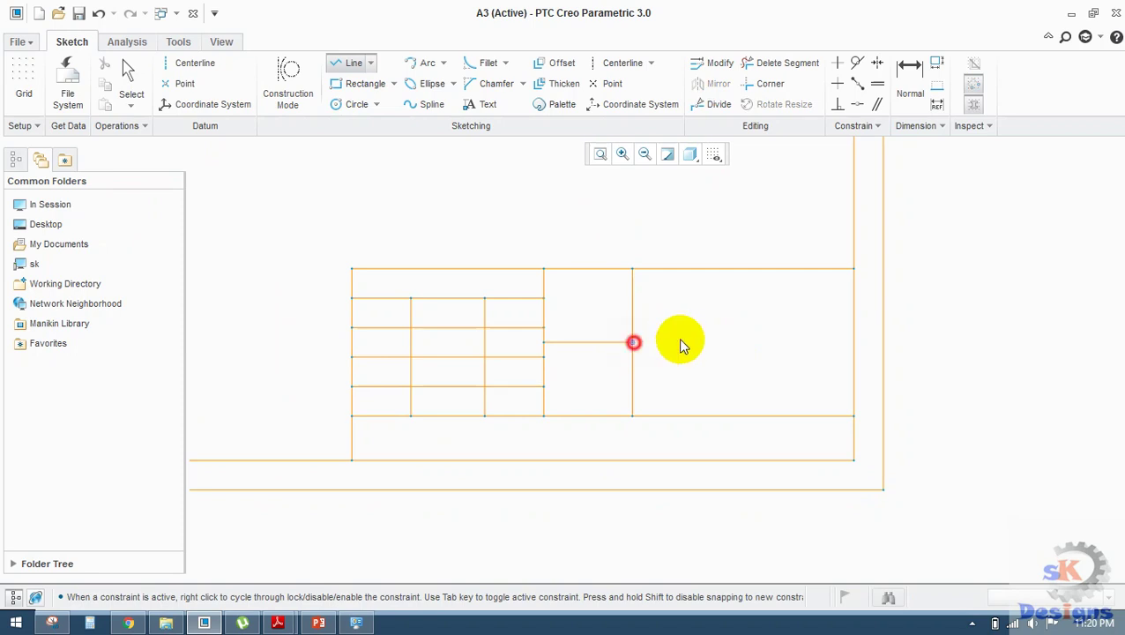
click(853, 342)
scroll(758, 350, down, 1)
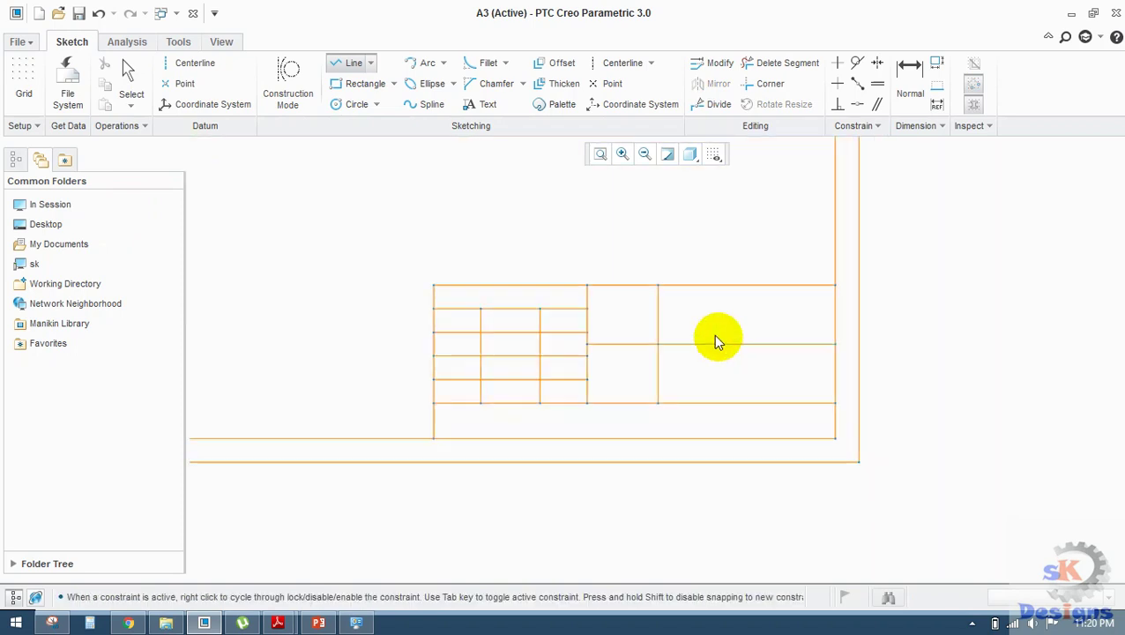
- Draw a vertical divider in the upper-right compartment from its top edge to its bottom line and set the narrow cell's width to 20
click(712, 284)
click(712, 344)
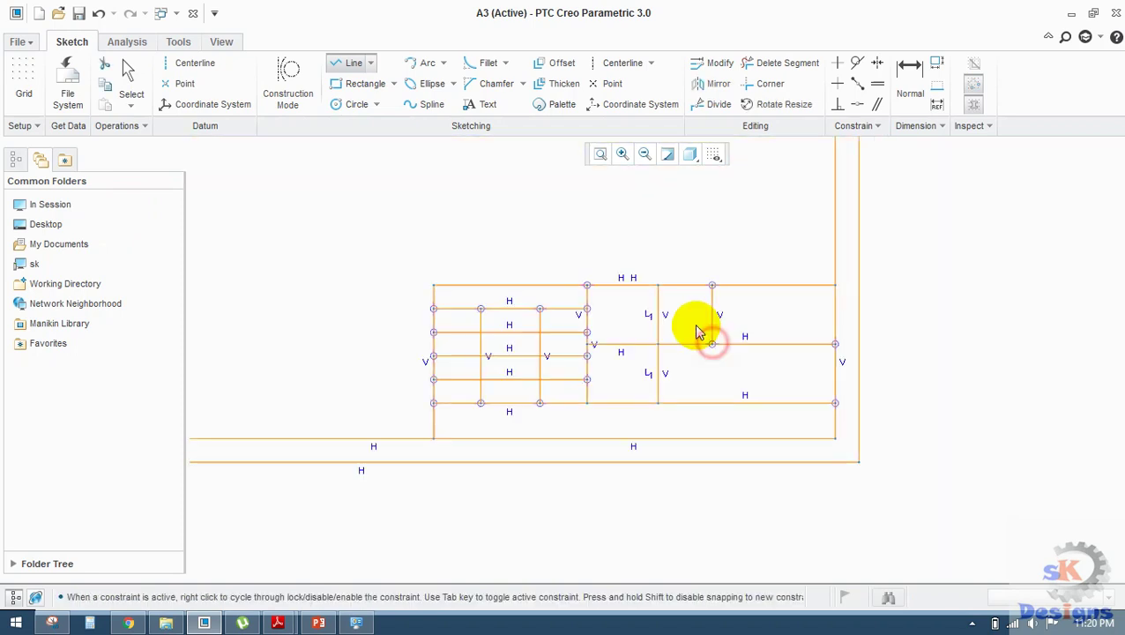
middle_click(683, 320)
scroll(683, 318, up, 1)
double_click(679, 287)
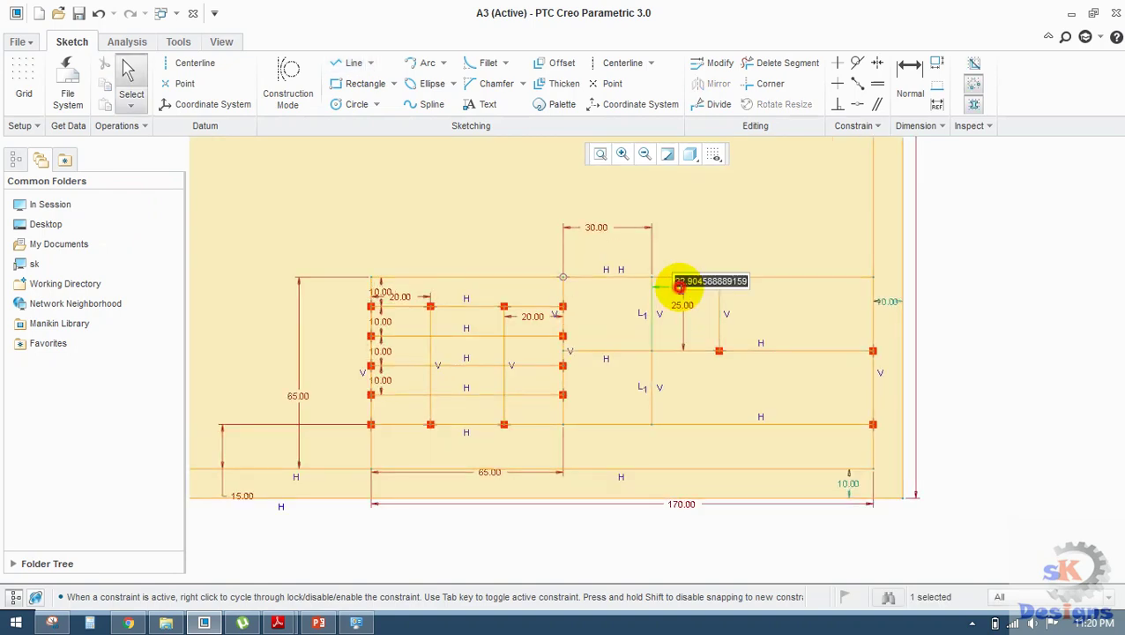
scroll(595, 246, down, 5)
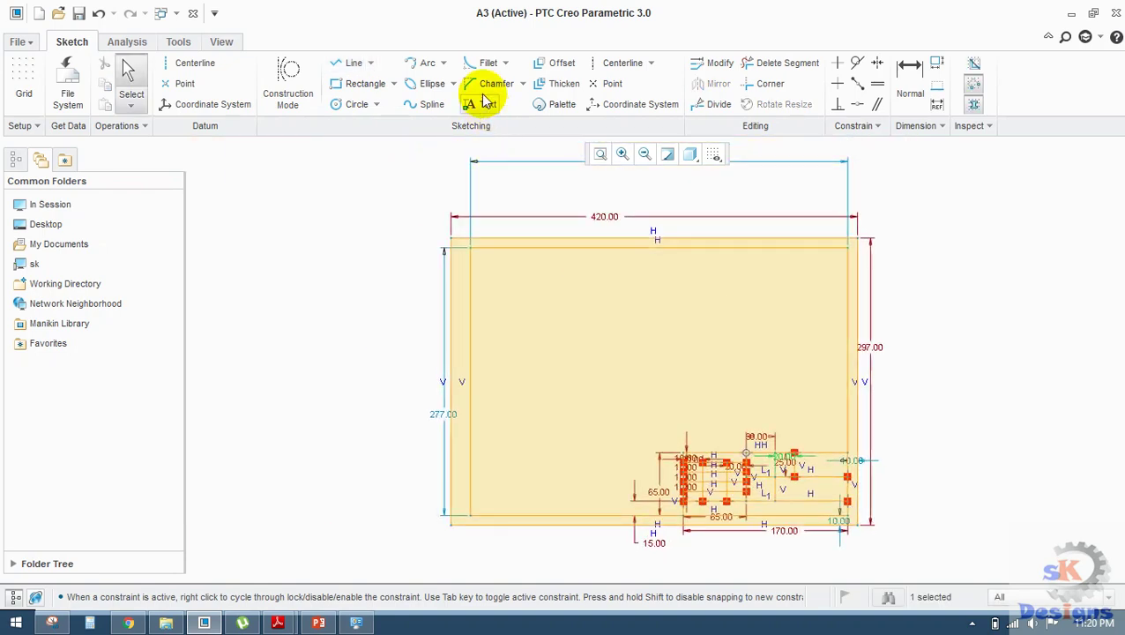
- Draw a vertical line from the middle compartment's lower-right corner to the title block's bottom edge, and a horizontal line from its midpoint to the right edge
click(354, 64)
scroll(733, 490, up, 6)
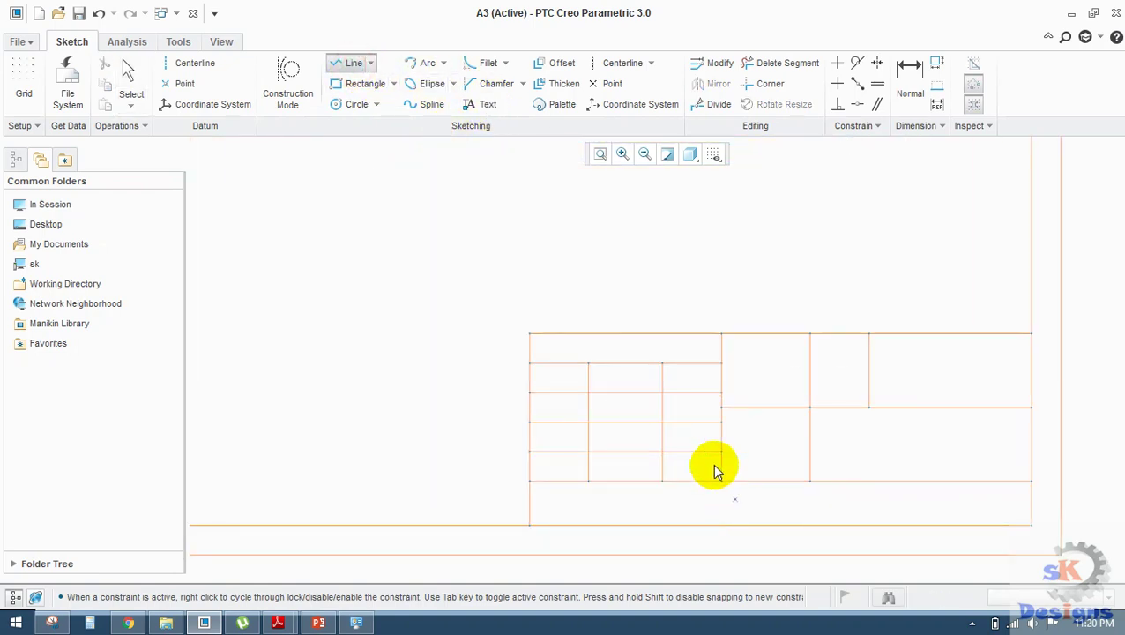
click(690, 432)
middle_drag(646, 386, 595, 324)
click(713, 371)
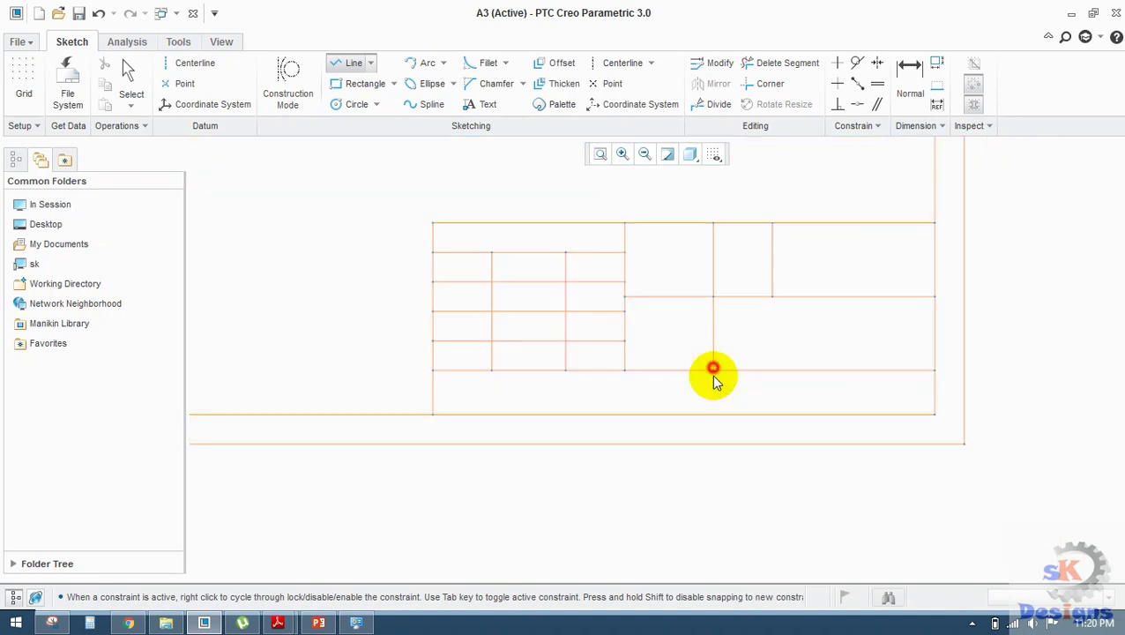
click(713, 413)
middle_click(713, 414)
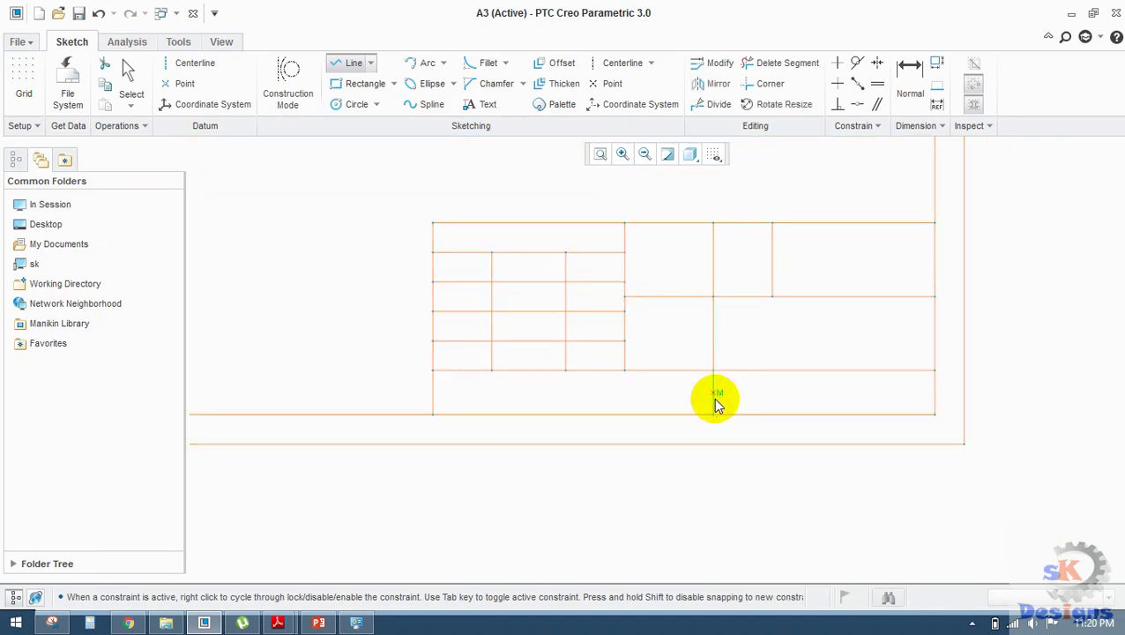
click(713, 393)
click(934, 392)
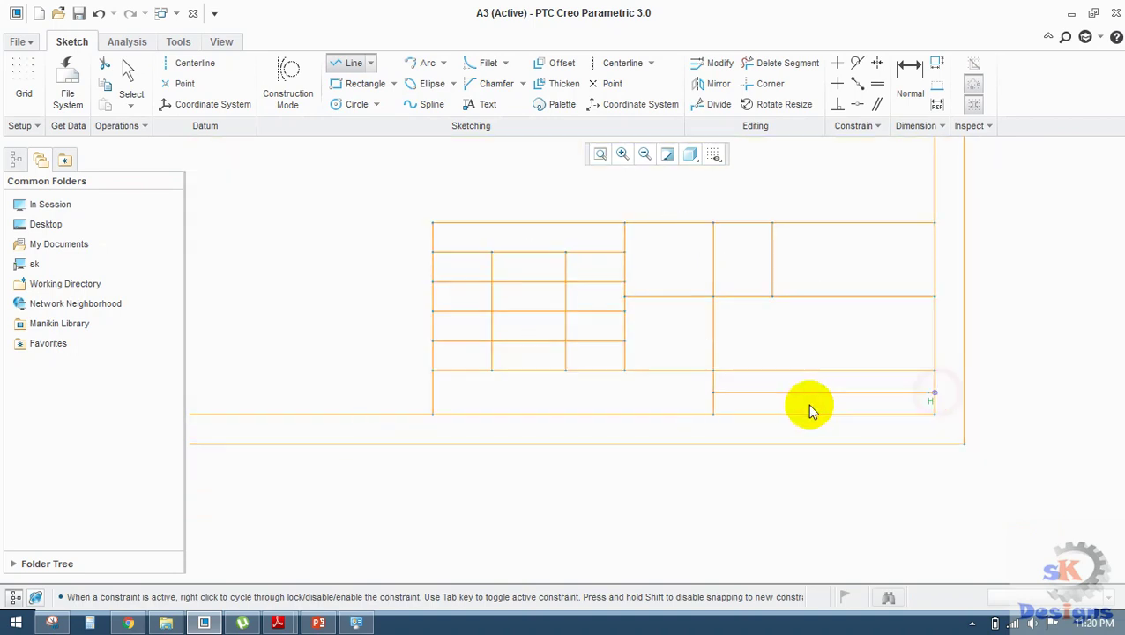
middle_click(807, 404)
- Draw four vertical lines across the lower-right strip to divide its two rows into five columns
click(764, 370)
click(764, 414)
middle_click(791, 398)
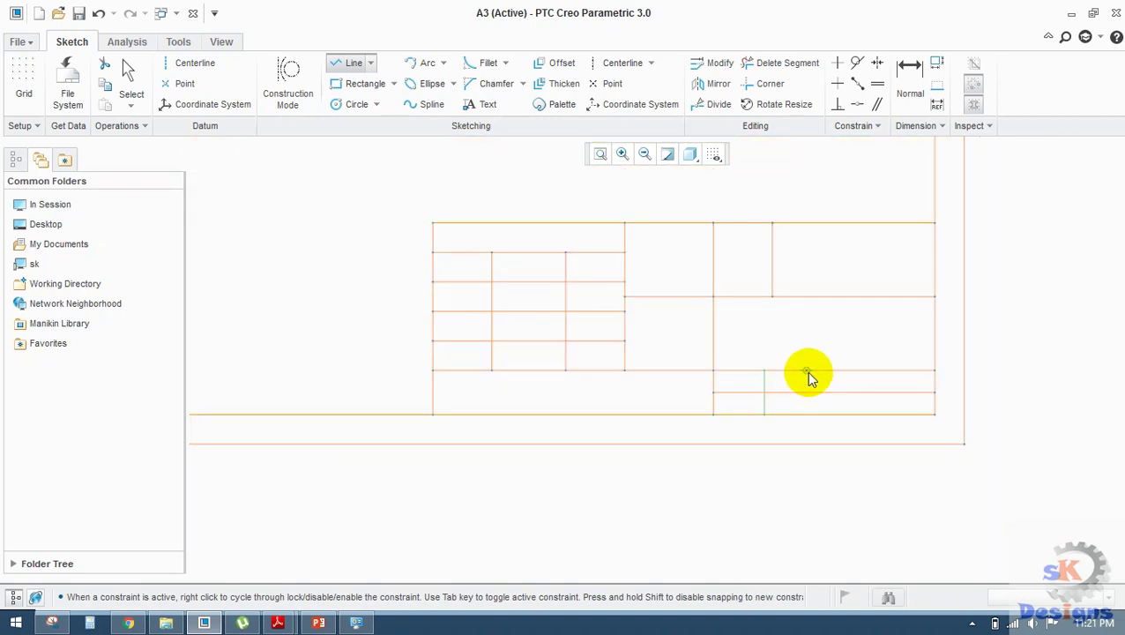
click(858, 370)
click(860, 413)
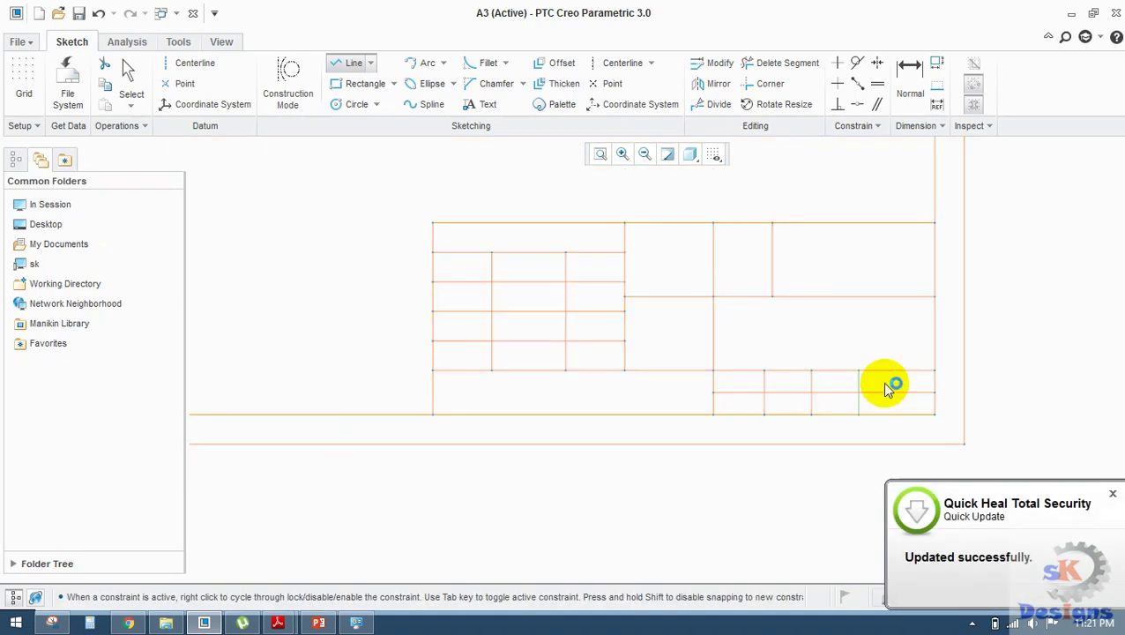
click(892, 372)
click(894, 413)
middle_click(889, 409)
- Set the widths of the first and second columns in the lower-right strip to 18 each and dismiss the antivirus notification
scroll(798, 399, up, 1)
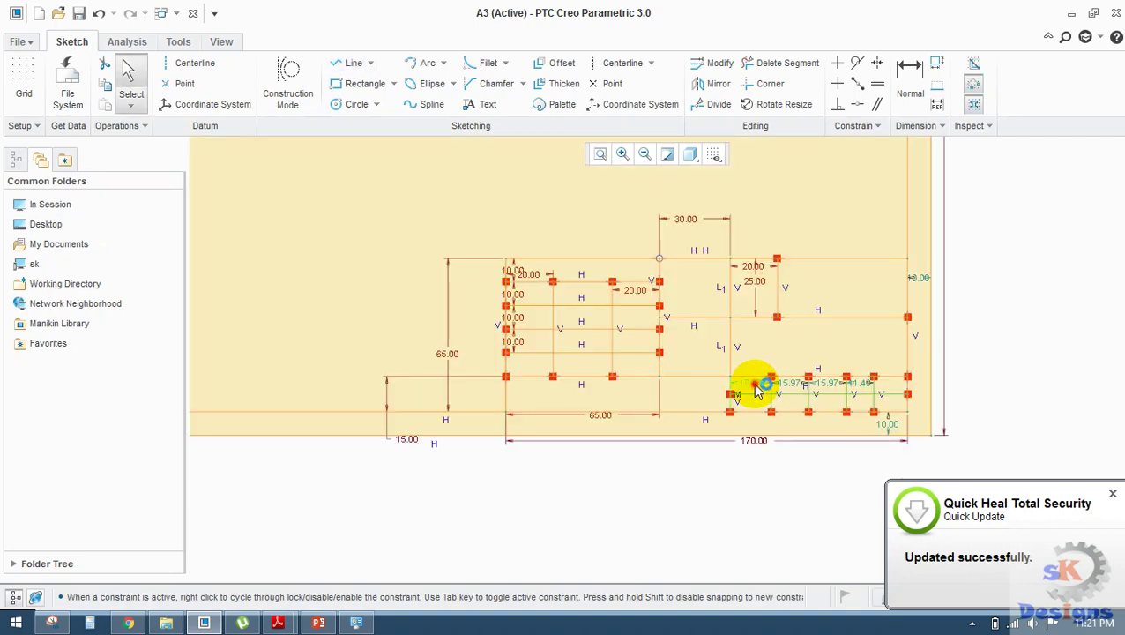
double_click(756, 383)
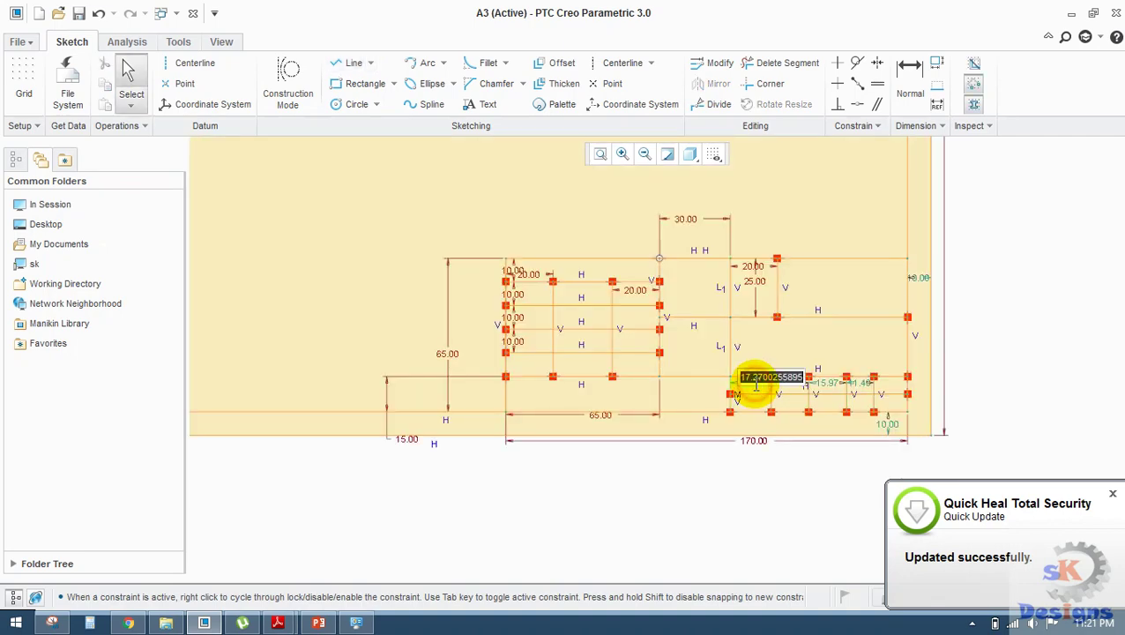
text(18)
key(Return)
scroll(754, 381, up, 2)
scroll(786, 485, down, 4)
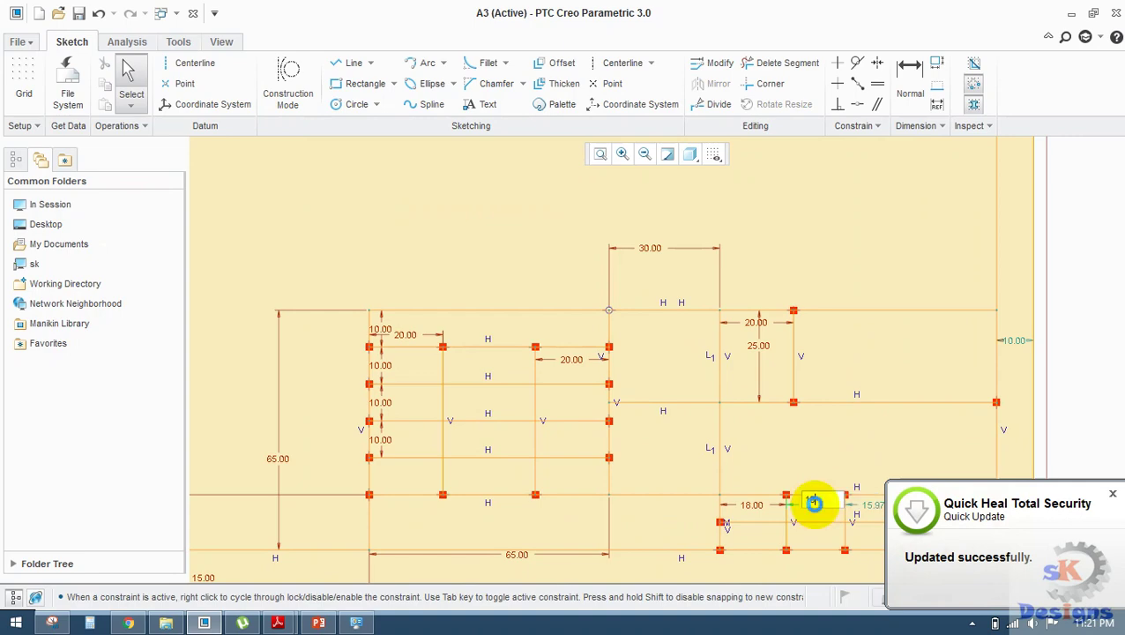
scroll(833, 515, up, 5)
click(1074, 511)
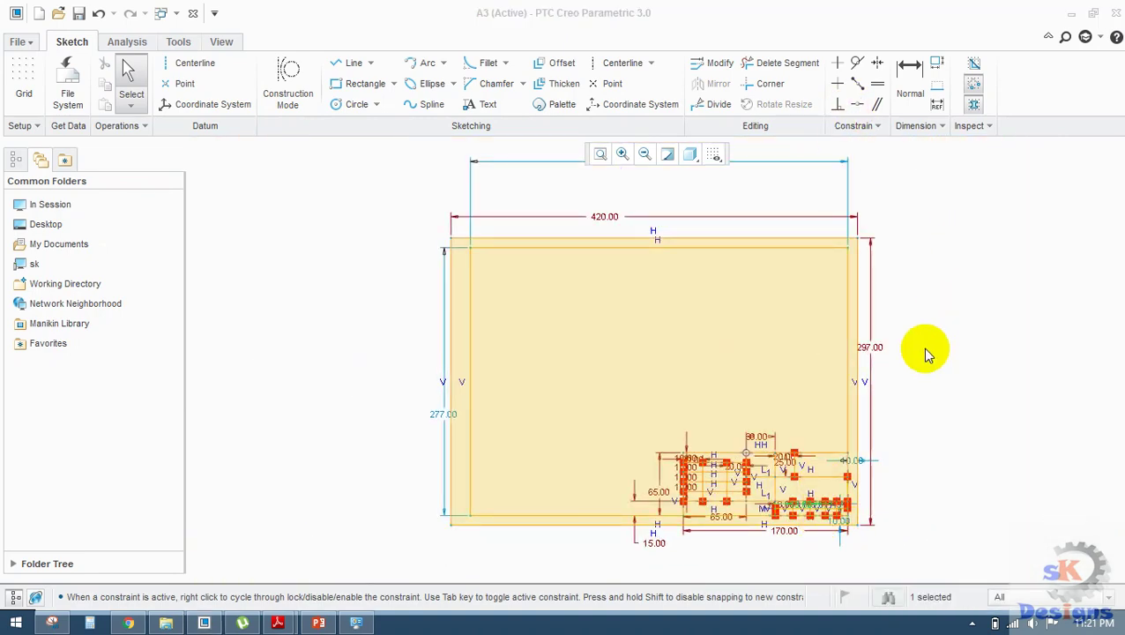
- Turn off open-end highlighting and set the widths of the third and fourth columns in the lower-right strip to 18 each
click(974, 85)
scroll(829, 494, down, 6)
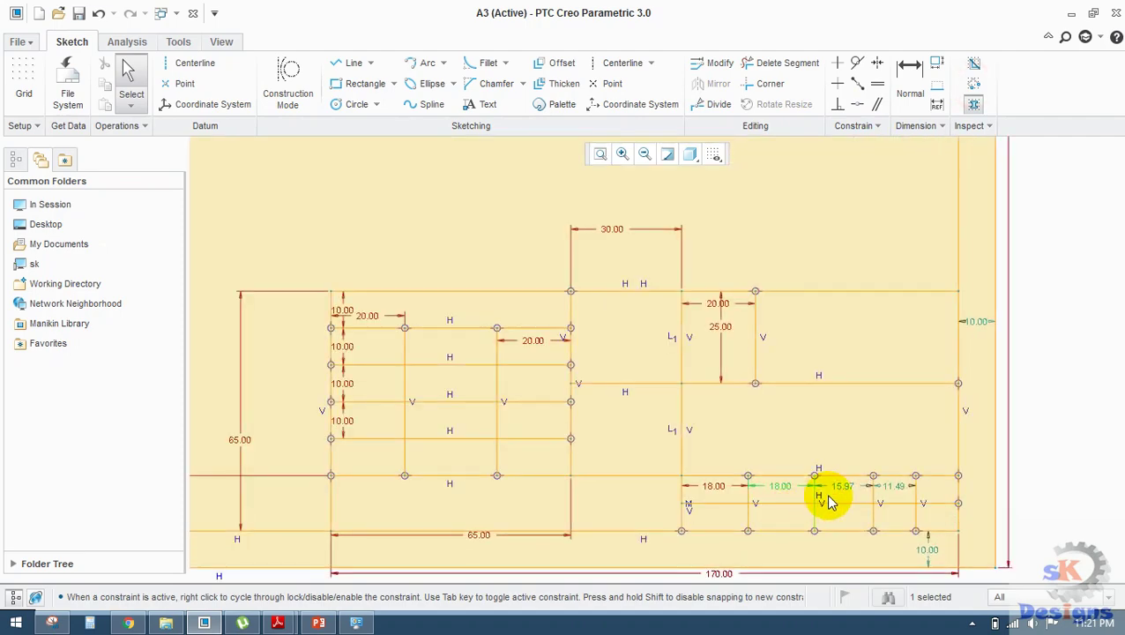
scroll(844, 490, up, 5)
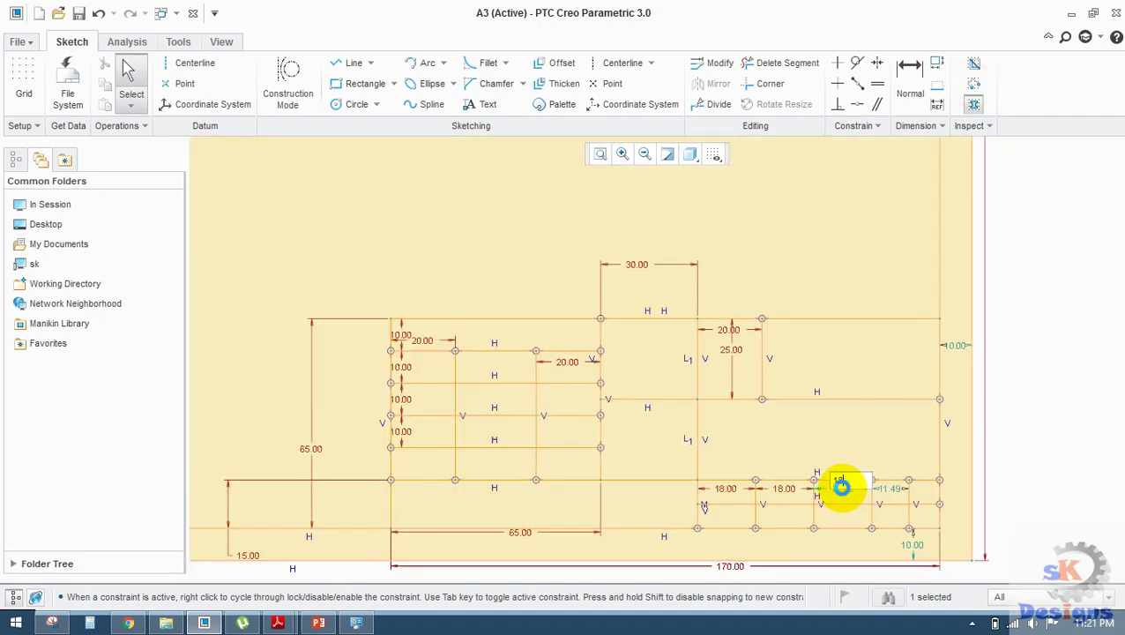
scroll(859, 510, down, 3)
scroll(804, 509, down, 3)
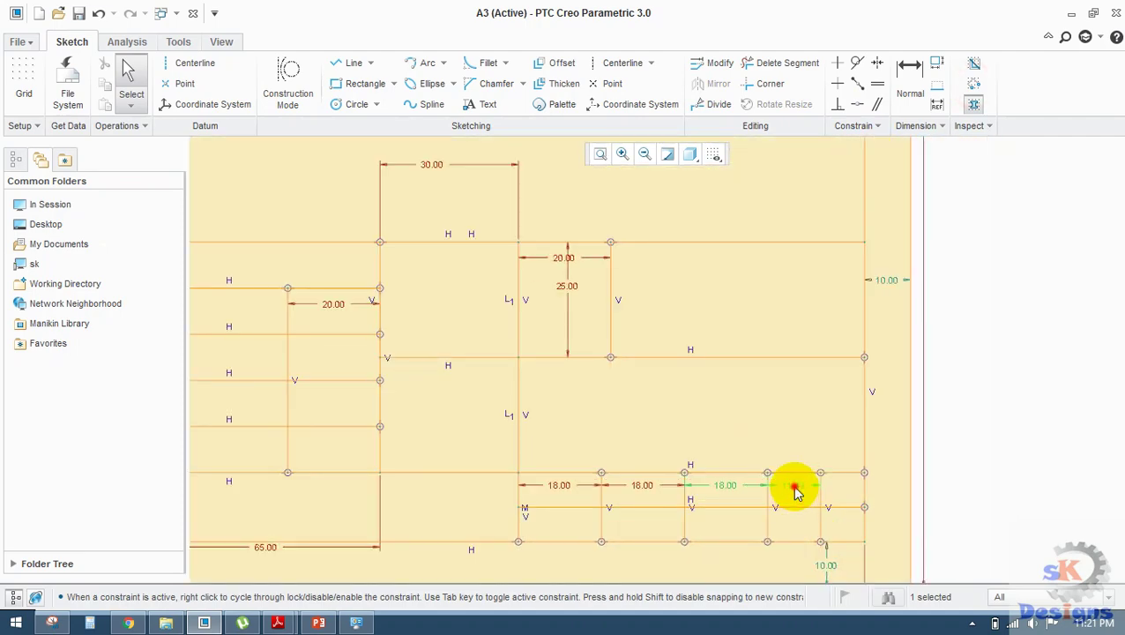
scroll(798, 494, up, 3)
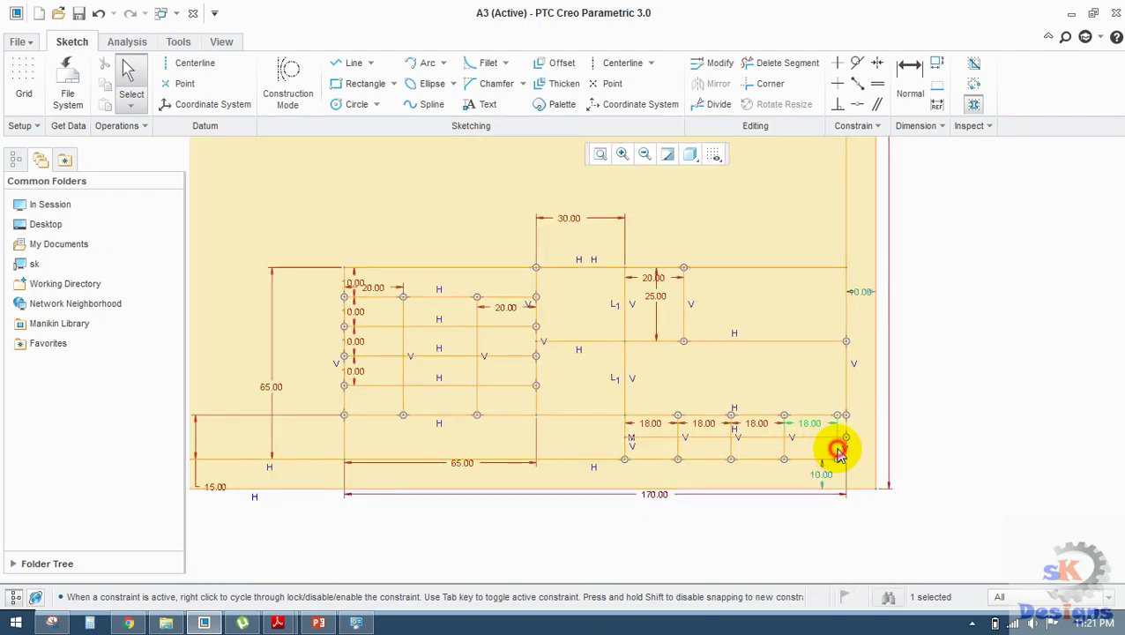
- Delete the fourth vertical divider, nearest the right edge, from the title block's lower-right strip
key(Delete)
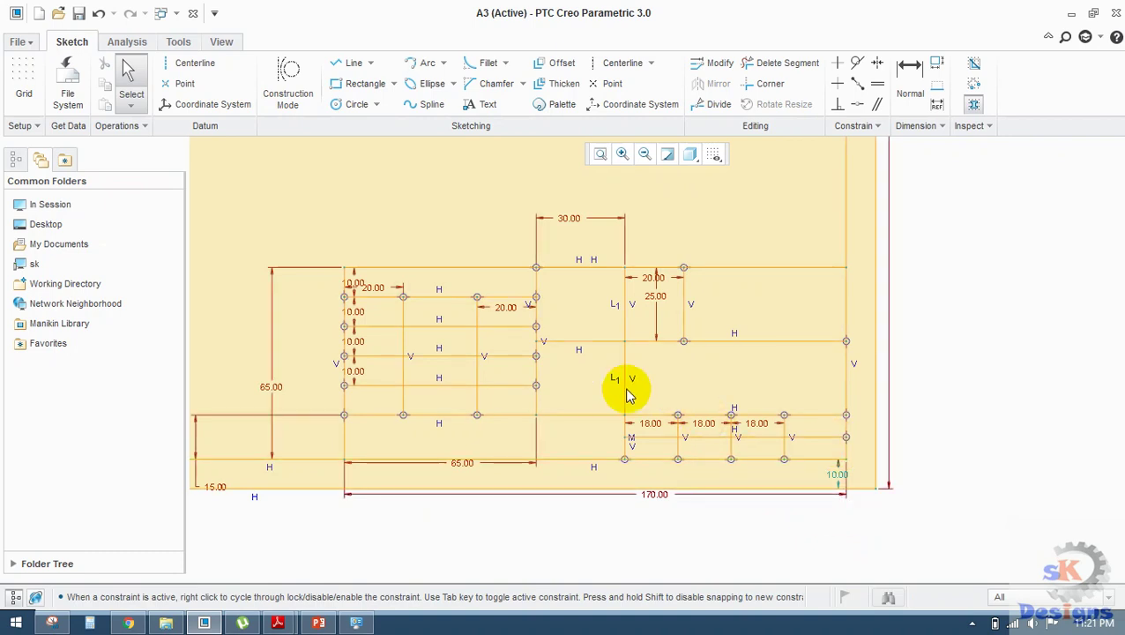
shift+middle_drag(558, 383, 756, 403)
scroll(756, 403, down, 5)
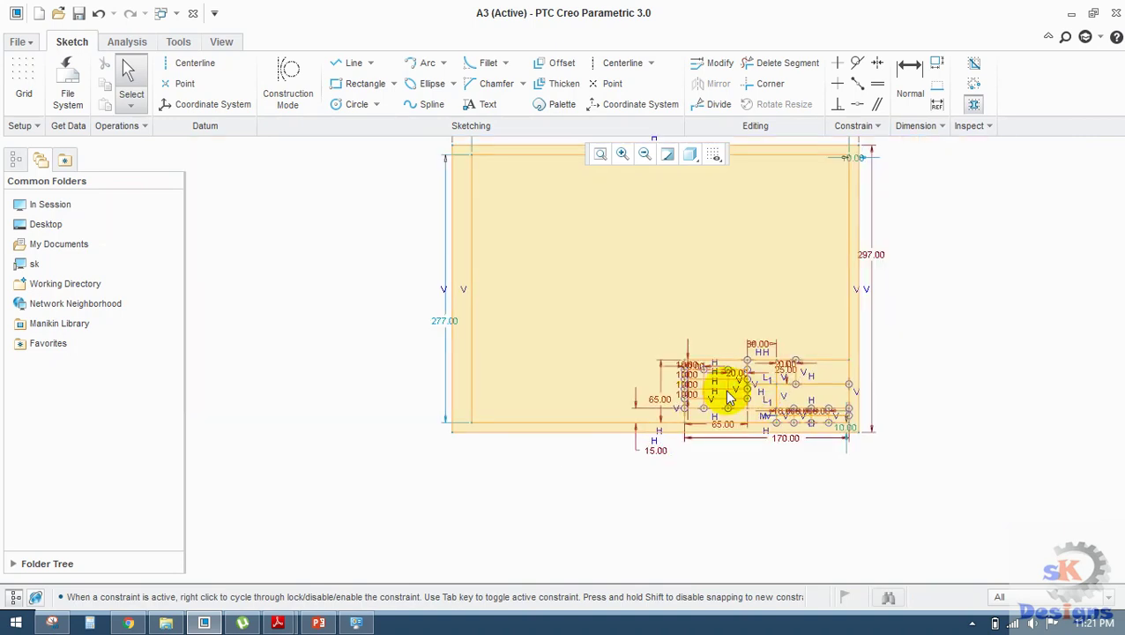
- Draw a horizontal centering mark inward from the midpoint of the inner border's left edge and set its length to 10
click(352, 64)
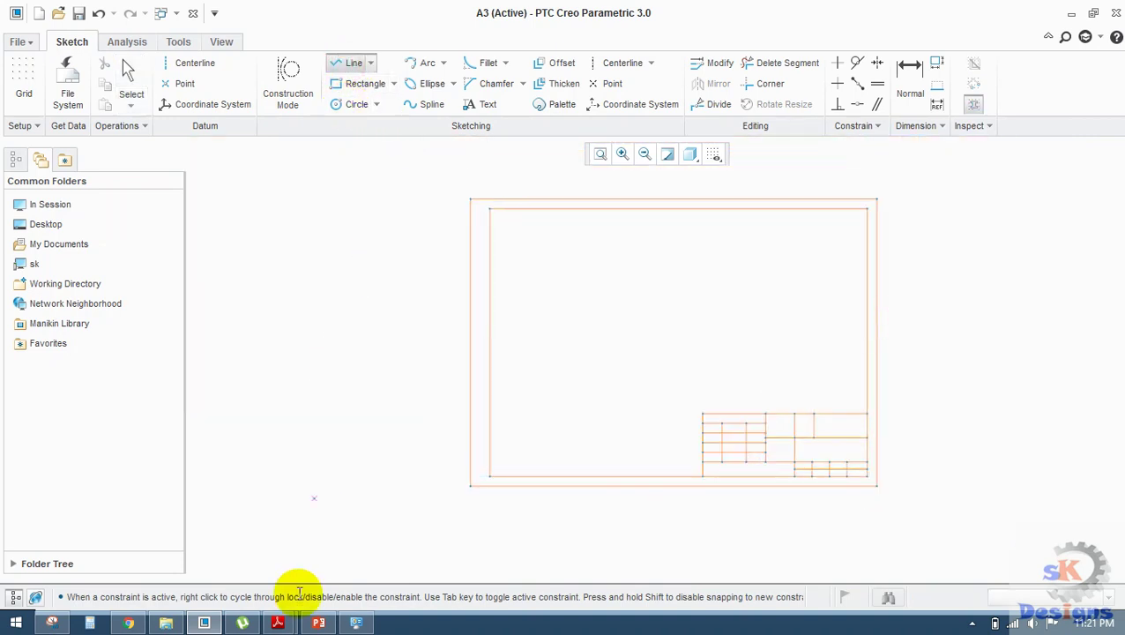
click(490, 341)
scroll(497, 345, up, 4)
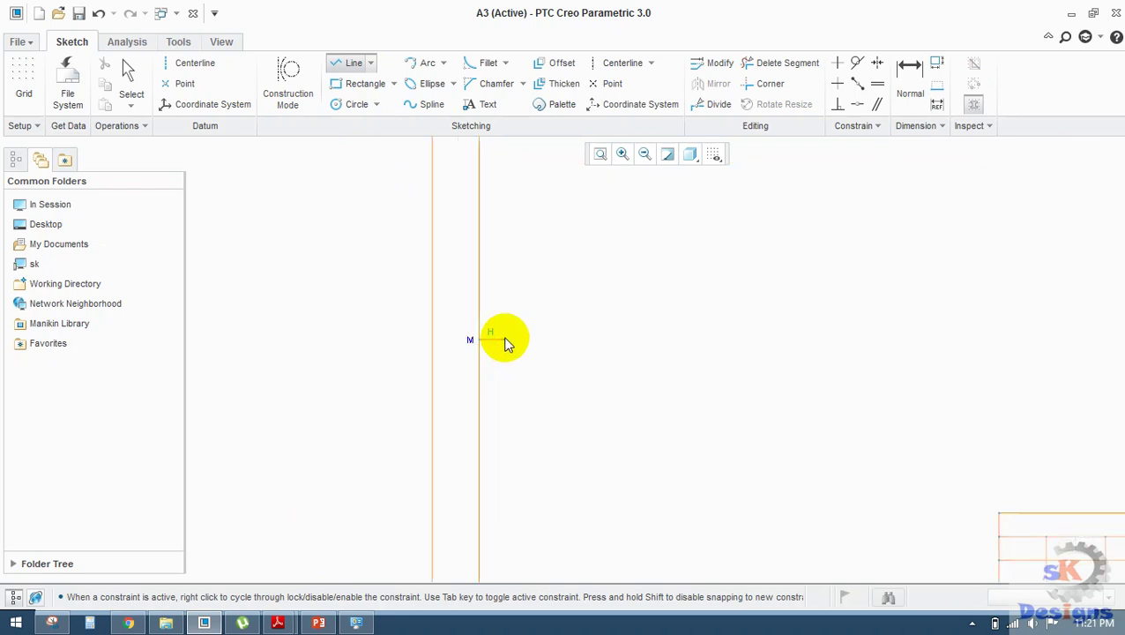
click(505, 340)
middle_click(529, 315)
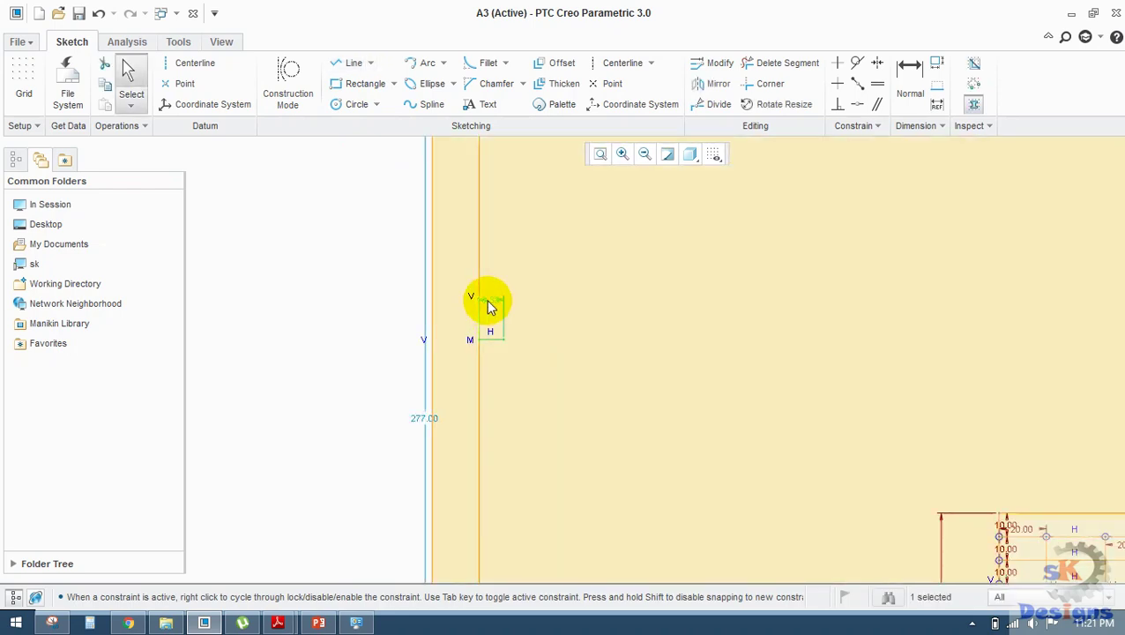
double_click(490, 300)
middle_click(485, 301)
scroll(364, 246, down, 5)
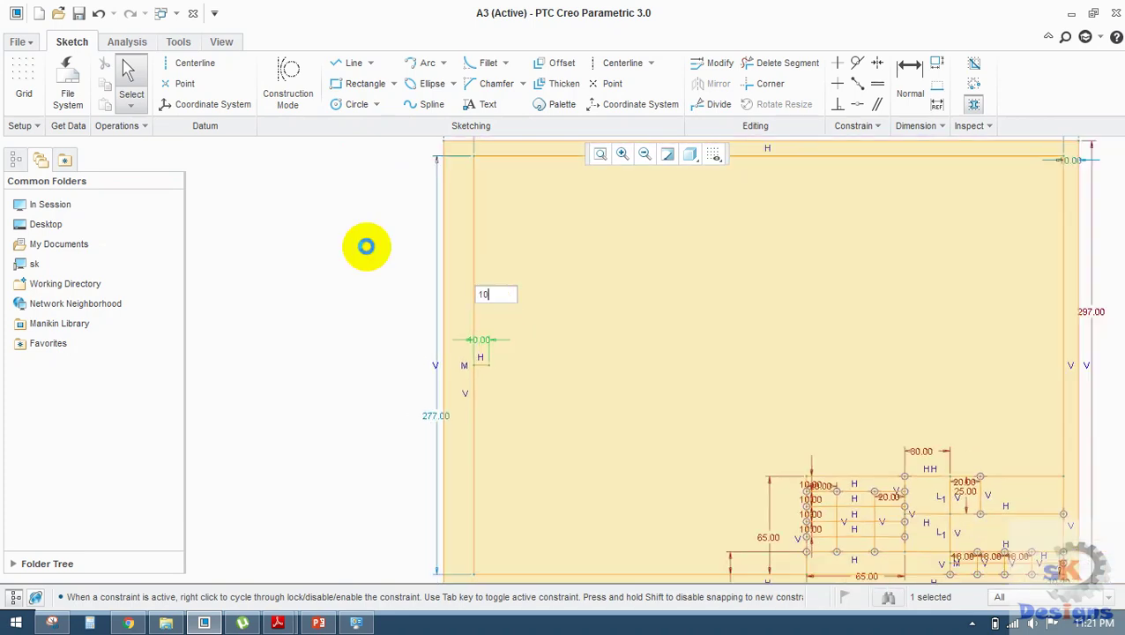
- Draw short centering marks inward from the midpoints of the inner border's top and right edges
click(346, 62)
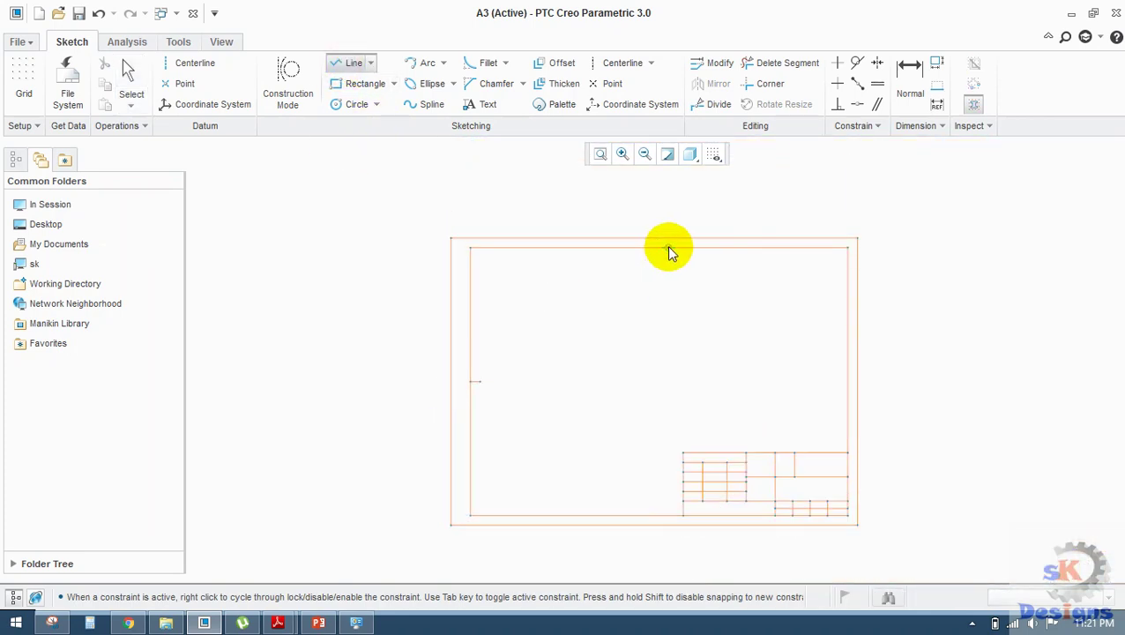
click(663, 248)
click(660, 261)
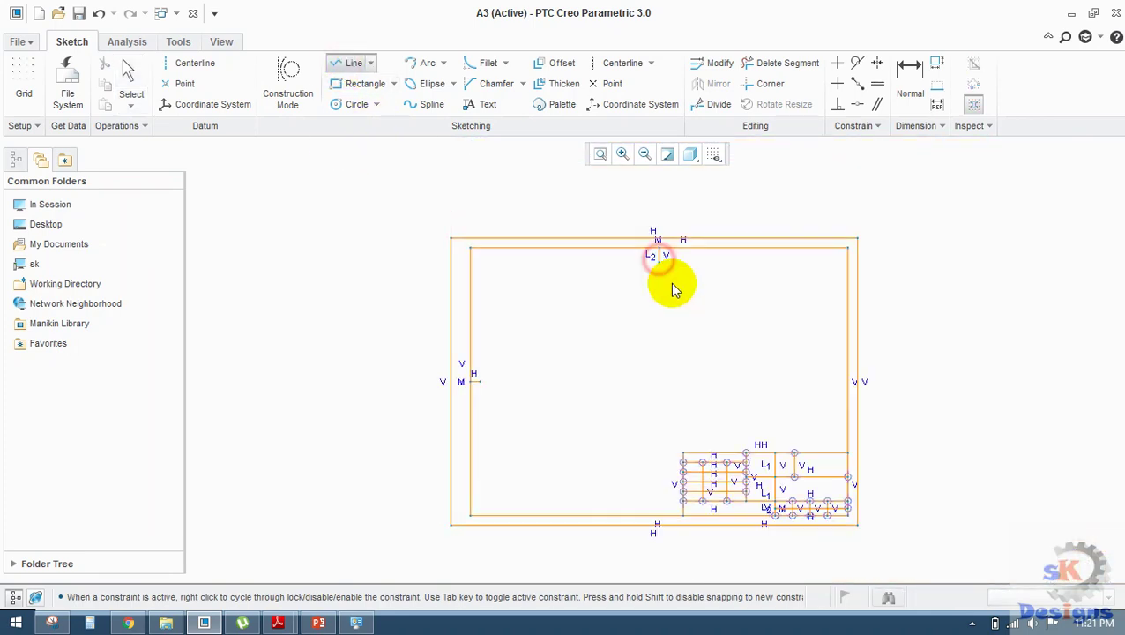
middle_click(701, 315)
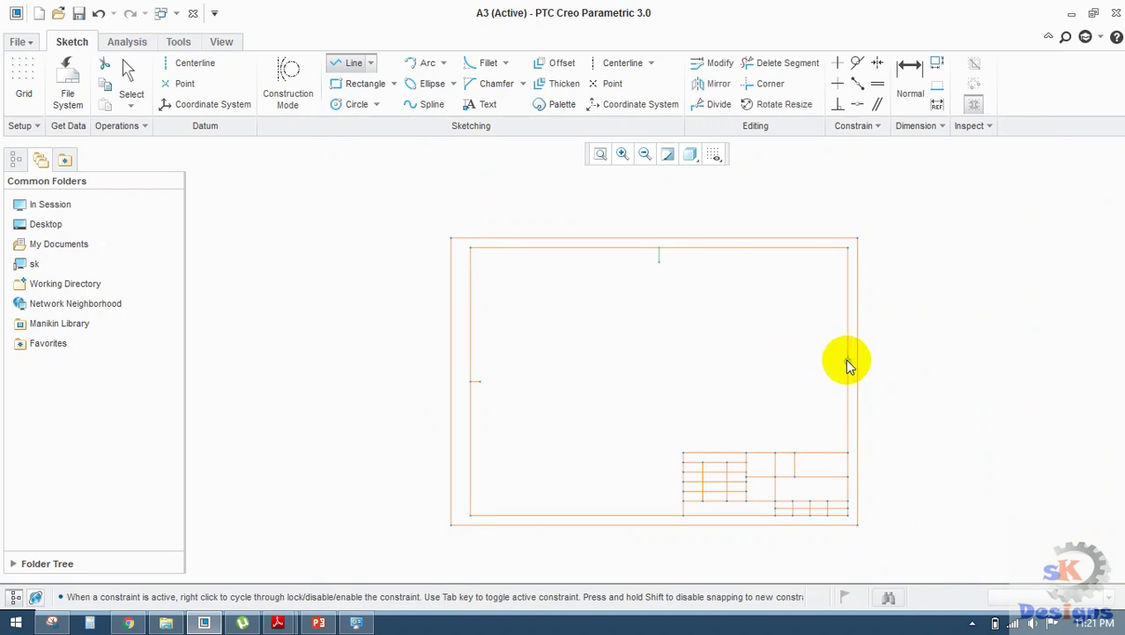
click(847, 381)
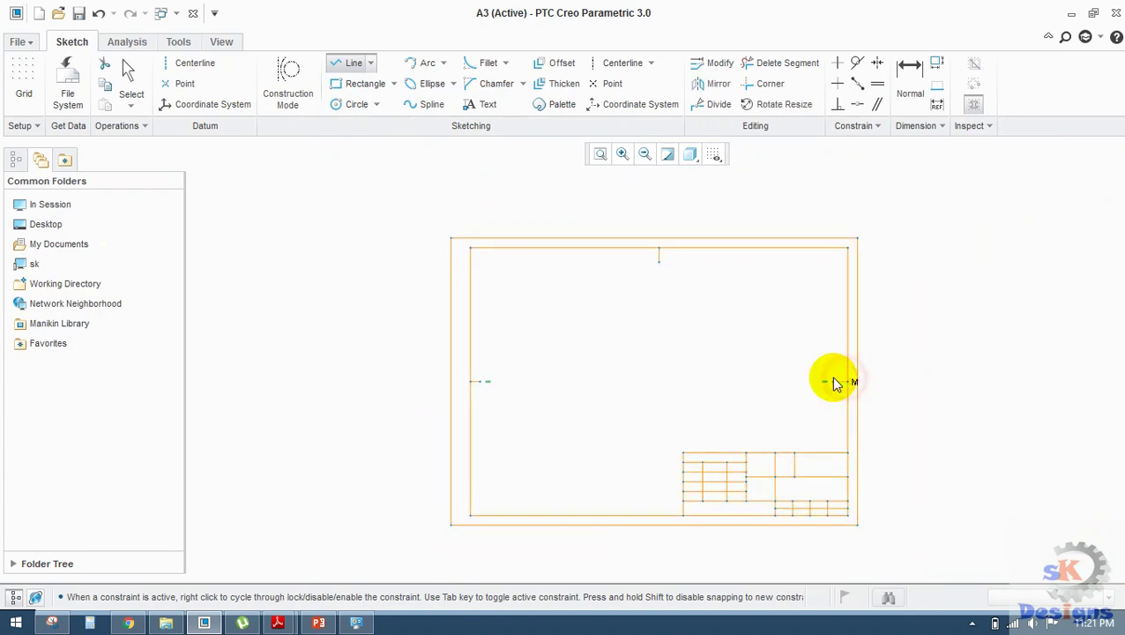
click(834, 382)
middle_click(738, 365)
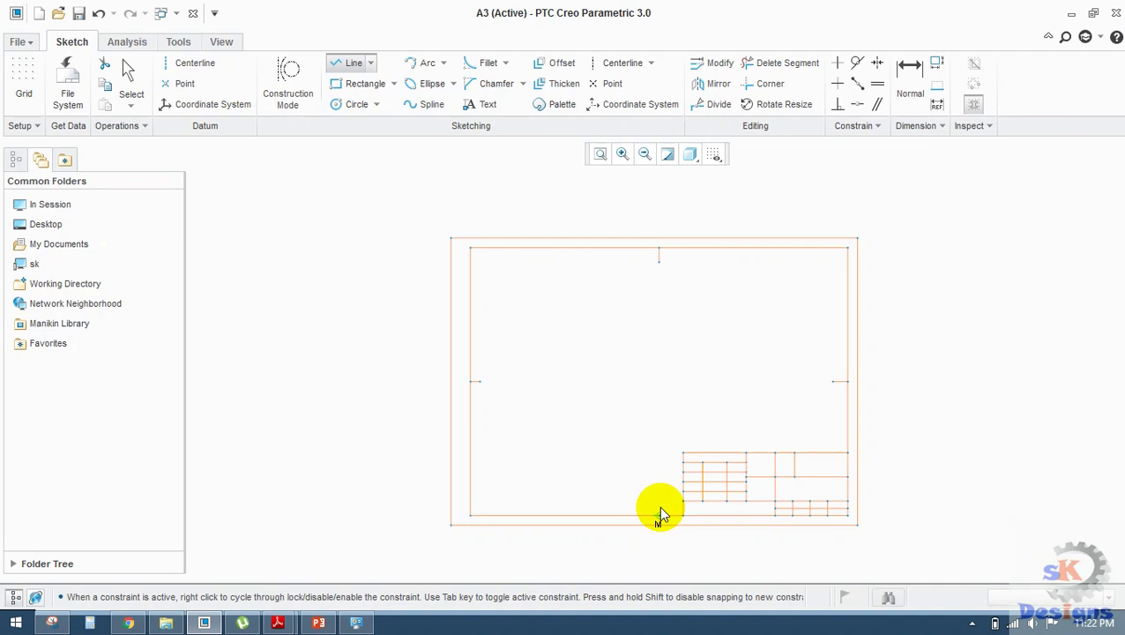
- Draw a short vertical centering mark upward from the midpoint of the inner border's bottom edge
scroll(660, 506, down, 3)
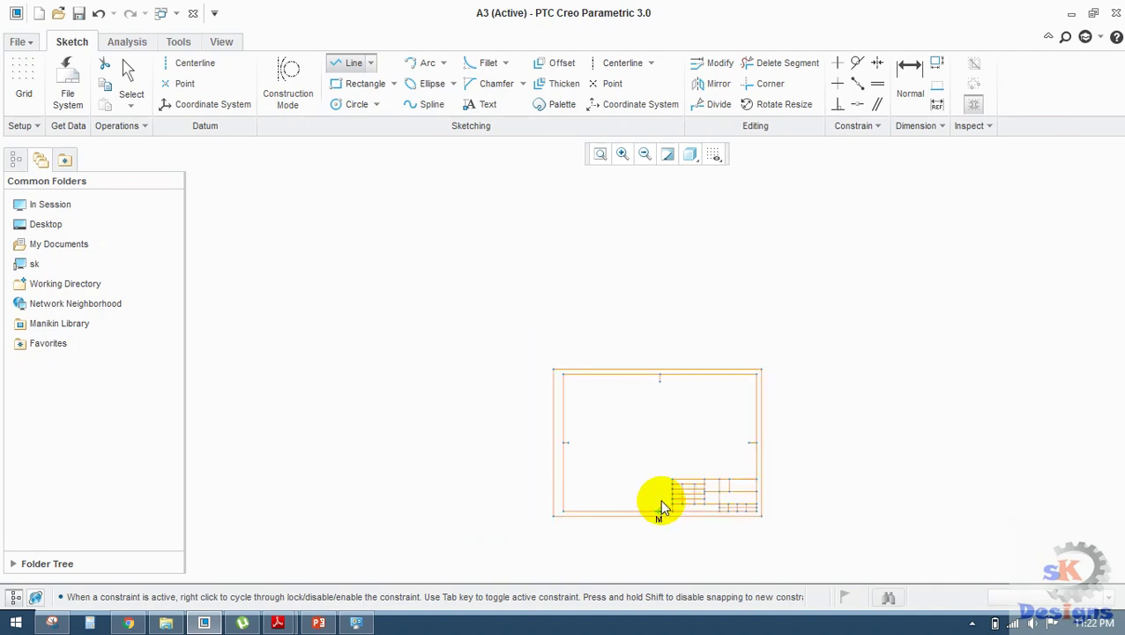
middle_click(653, 446)
middle_click(635, 499)
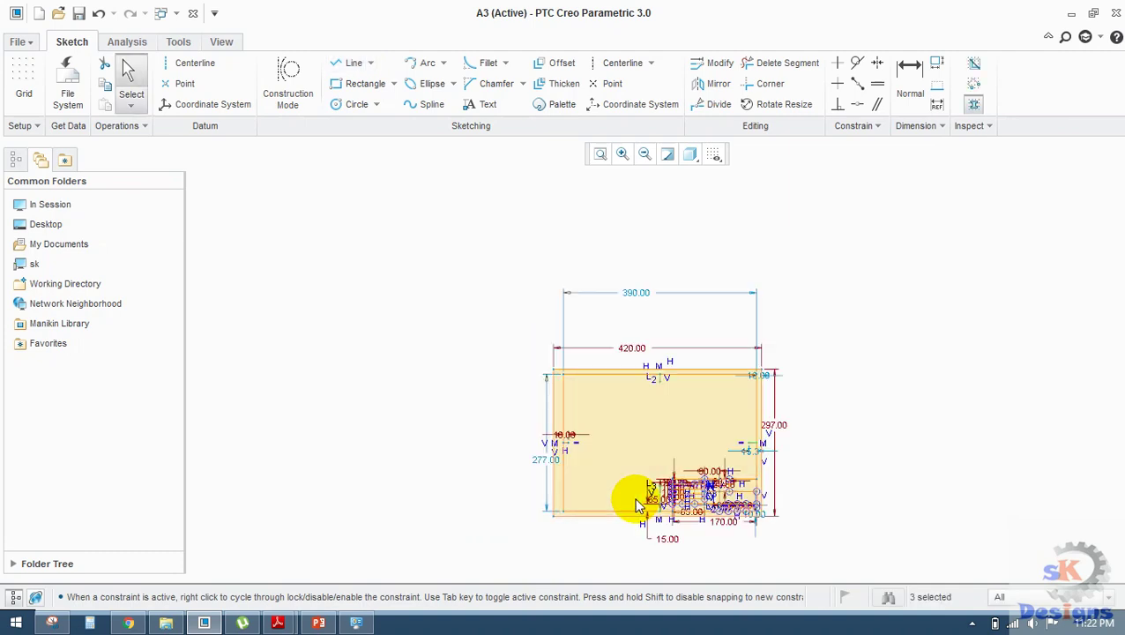
- Delete the equal-length constraint on the bottom centering mark and set the mark's length to 10
scroll(658, 500, up, 8)
click(680, 478)
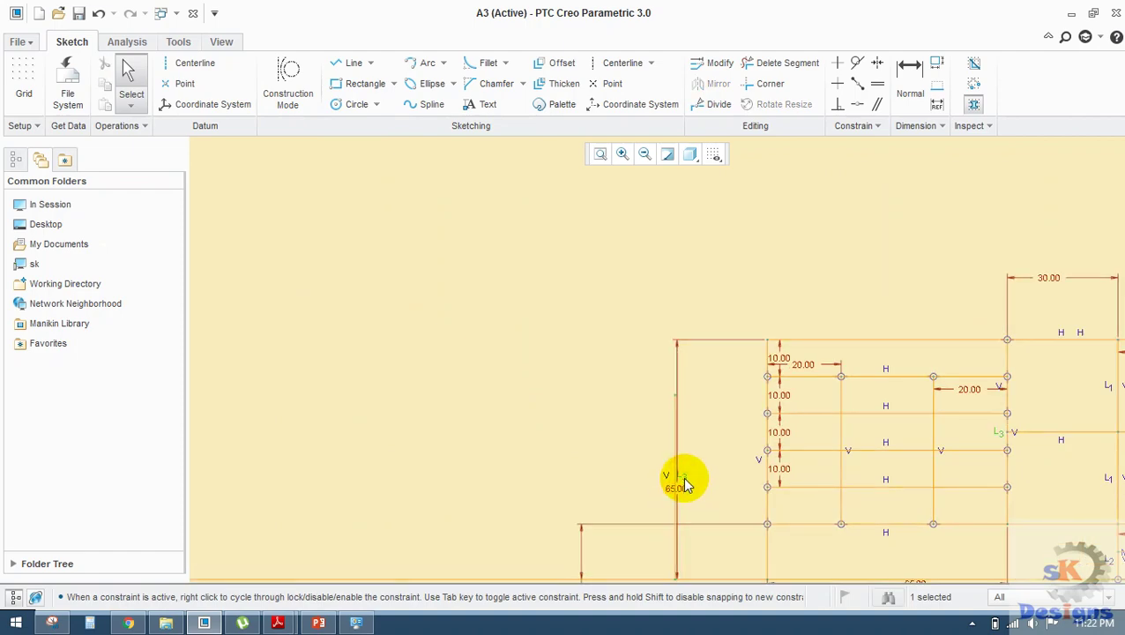
key(Delete)
double_click(616, 510)
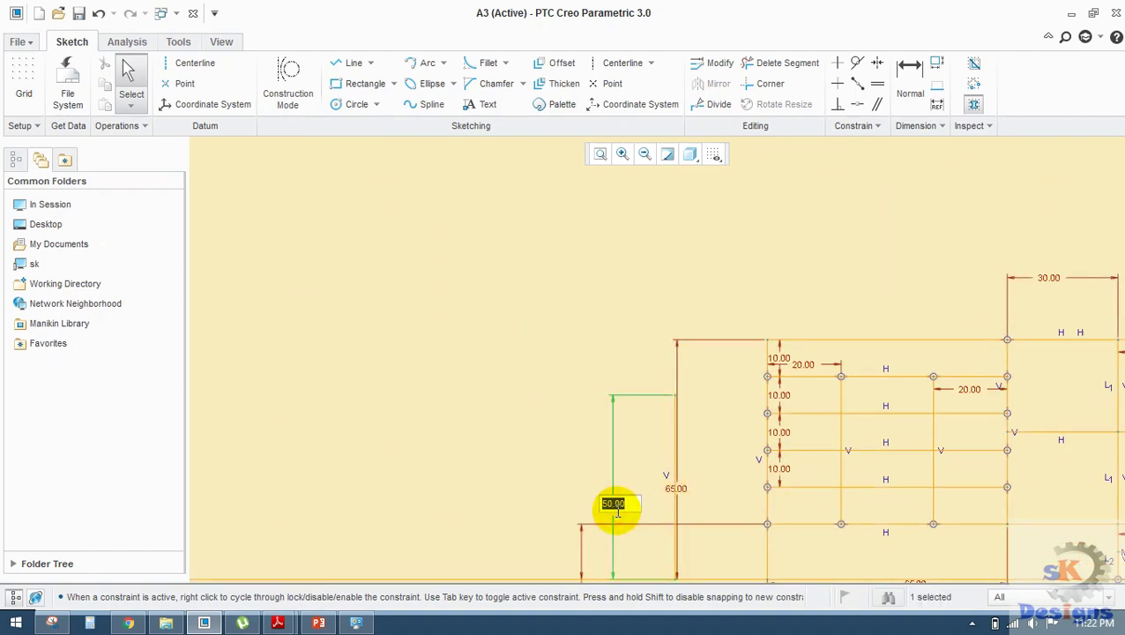
scroll(648, 490, down, 10)
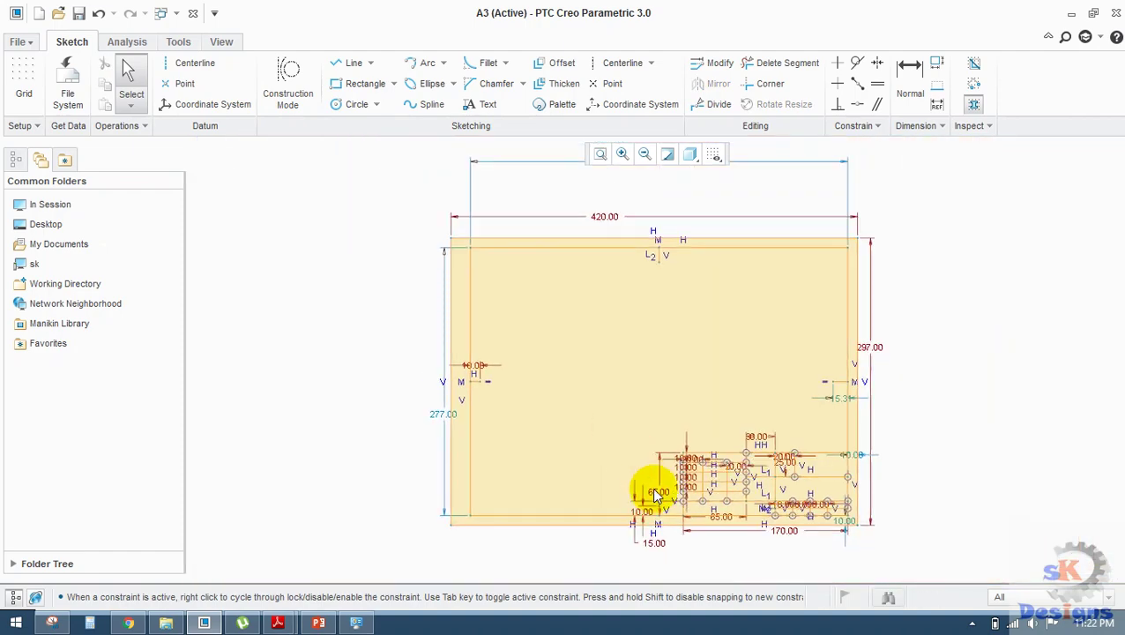
key(Return)
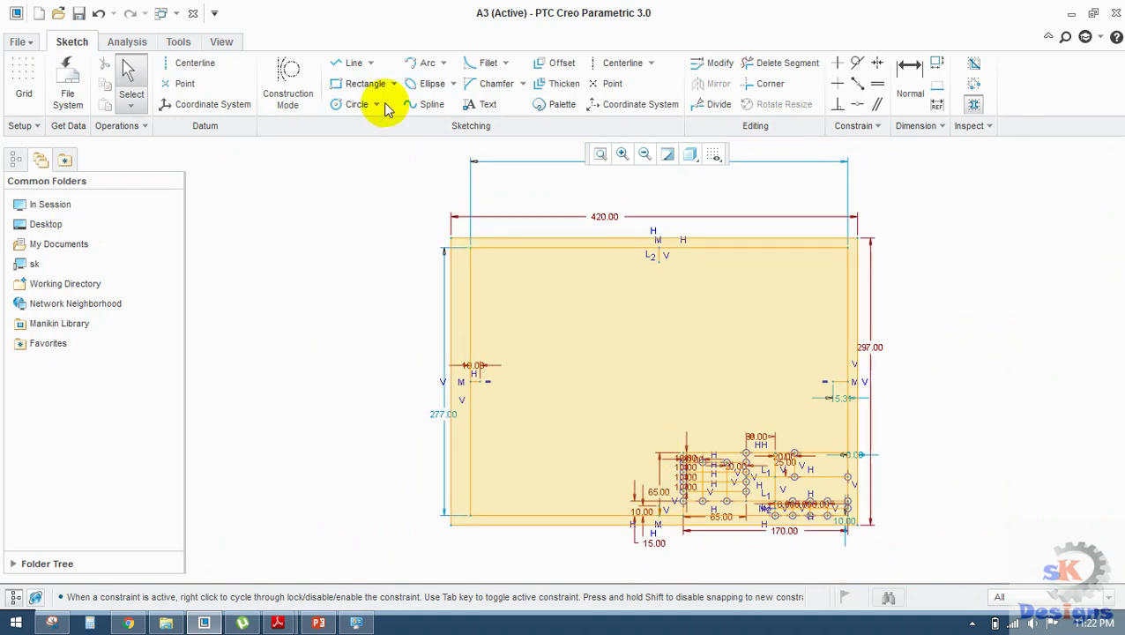
- Turn off closed-loop shading and hide the sketch's dimensions, constraints, grid and vertices
middle_drag(696, 338, 591, 307)
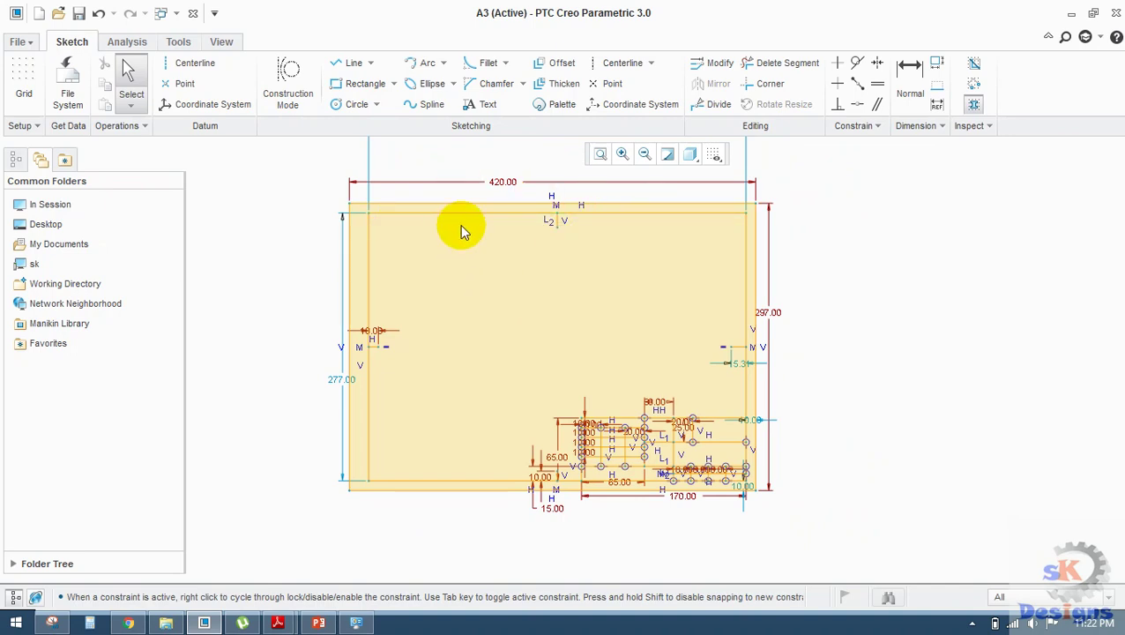
middle_drag(599, 251, 536, 185)
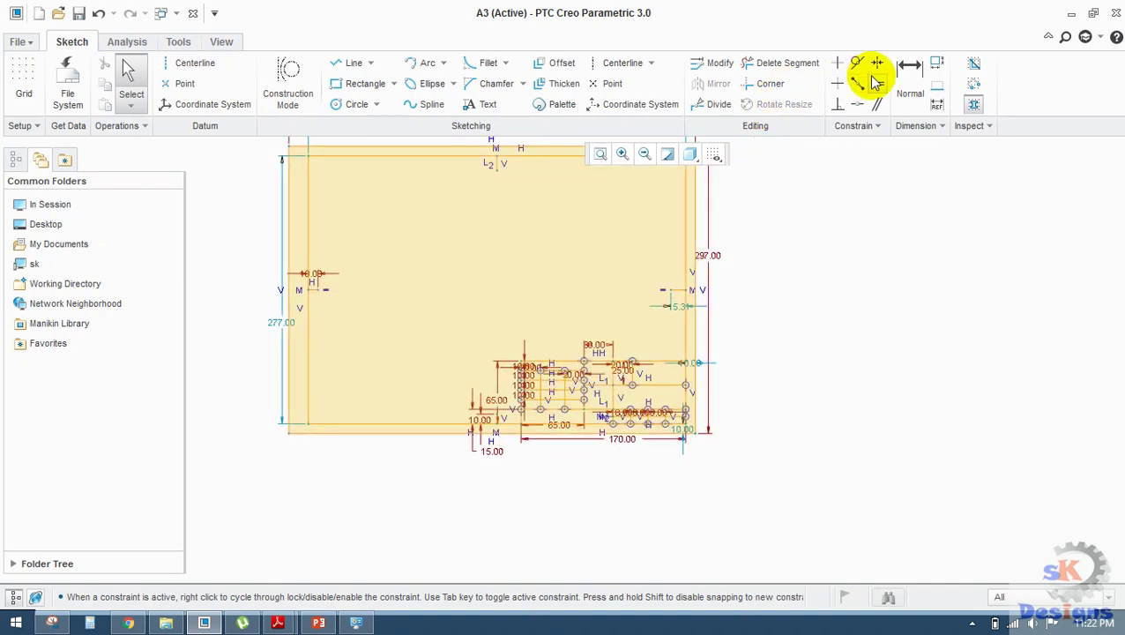
click(973, 104)
click(854, 125)
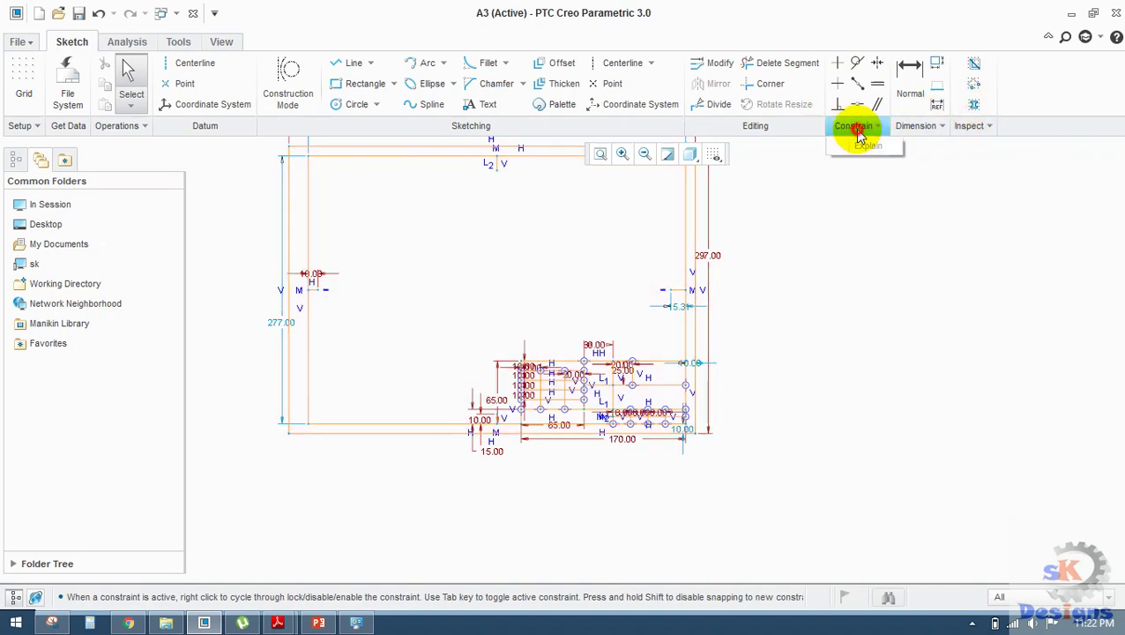
click(714, 154)
click(721, 171)
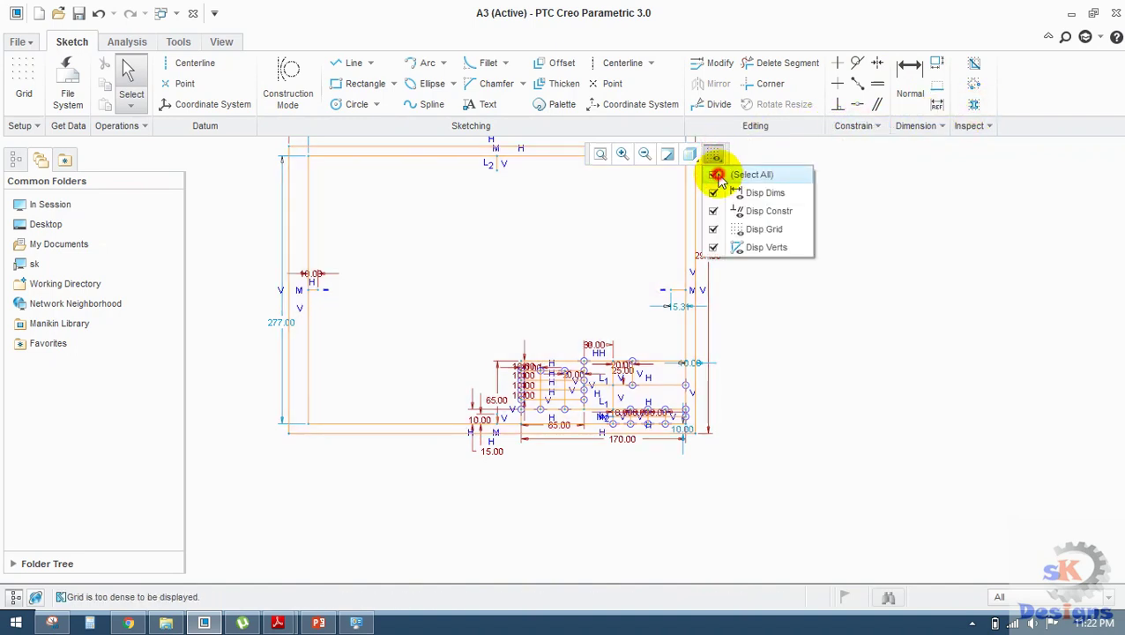
click(845, 300)
- Place the sketch text NAME in the first column of the left table, just below its undivided top row
scroll(572, 397, up, 3)
scroll(566, 389, down, 7)
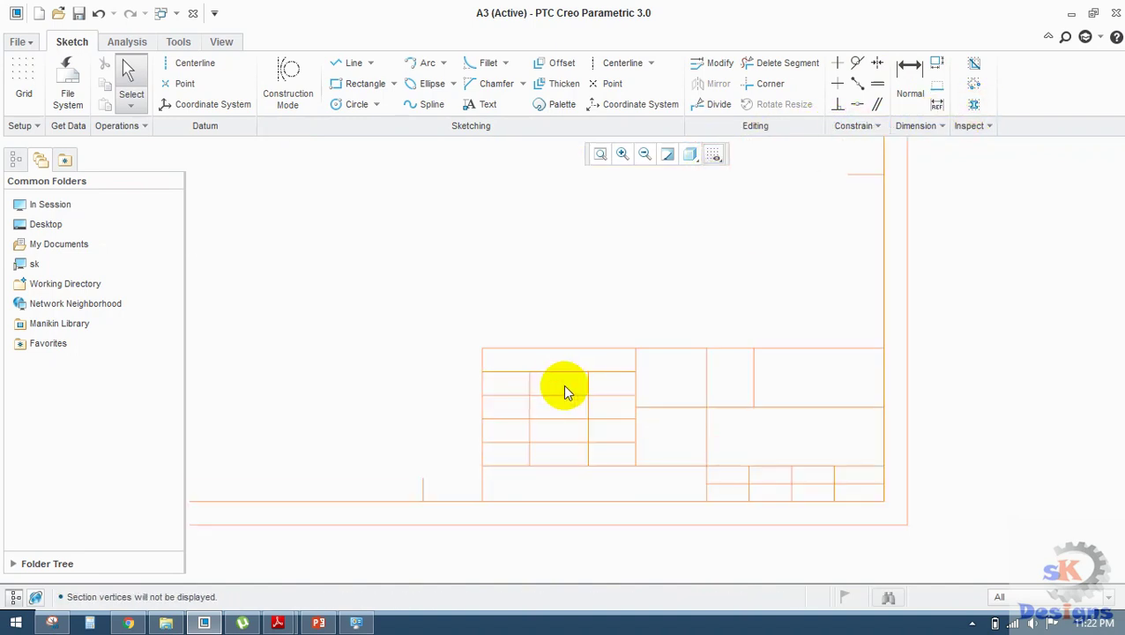
shift+middle_drag(562, 384, 571, 313)
scroll(570, 313, down, 1)
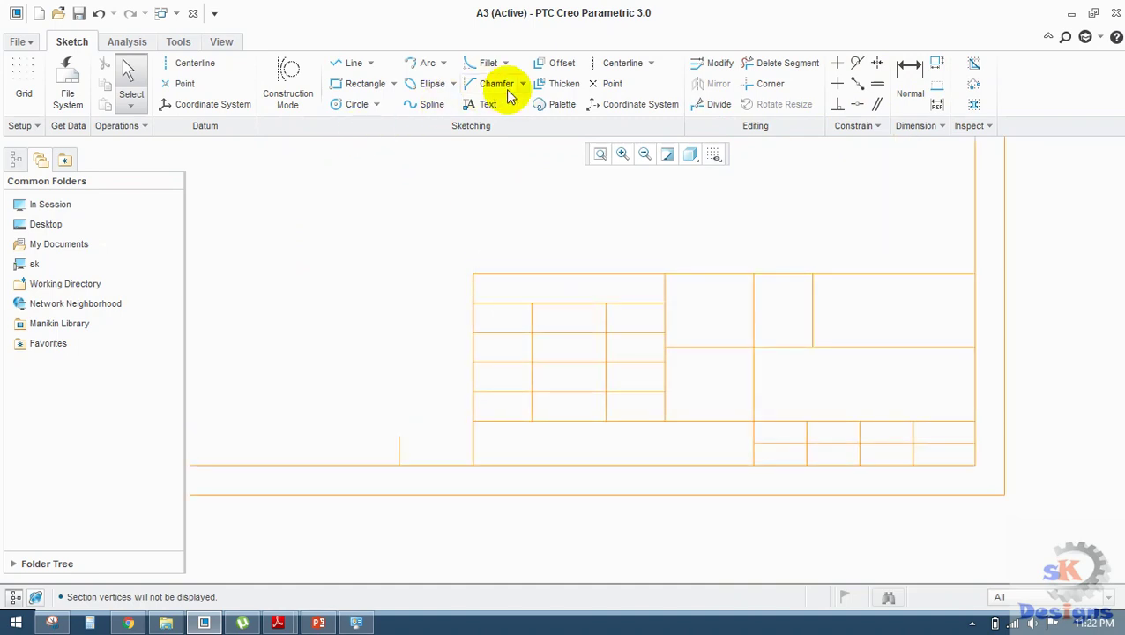
click(473, 105)
scroll(480, 338, down, 5)
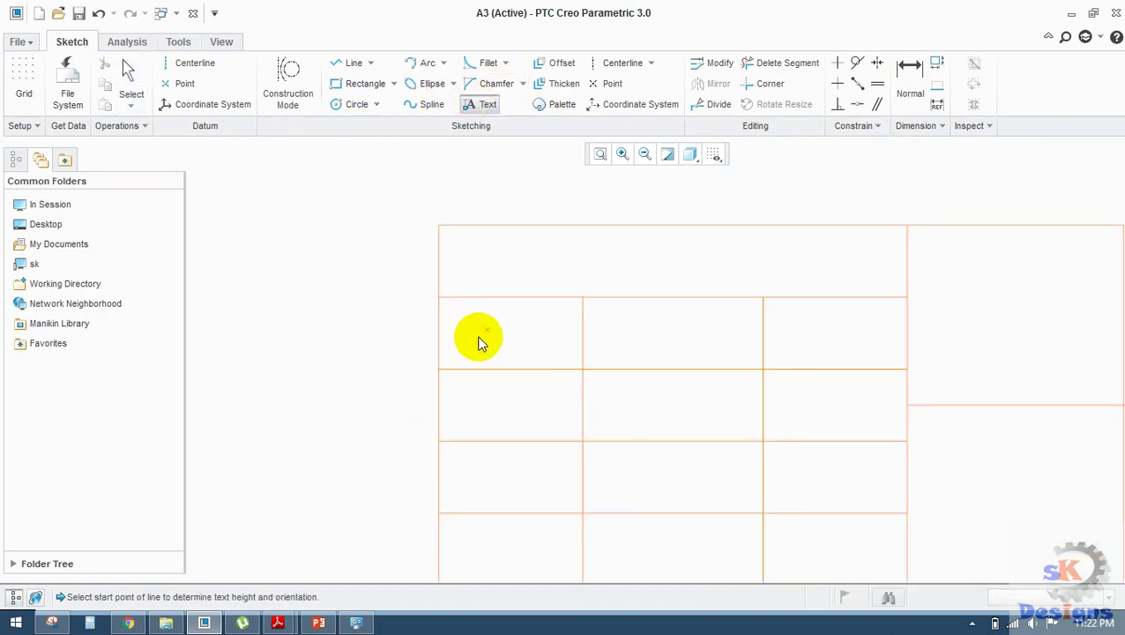
click(442, 364)
click(443, 292)
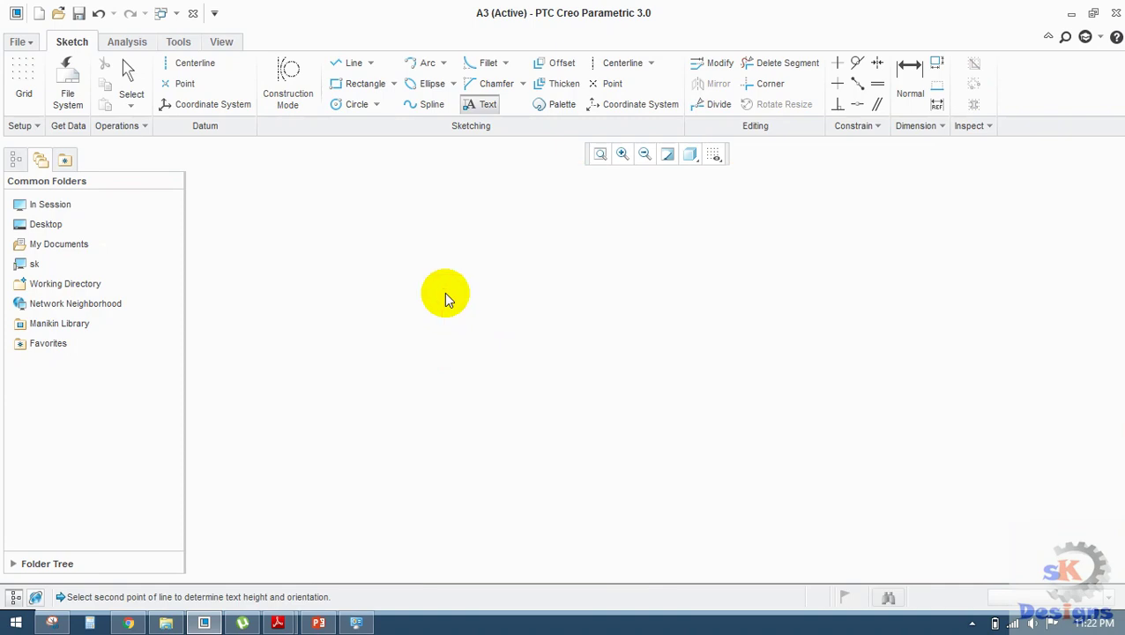
text(na)
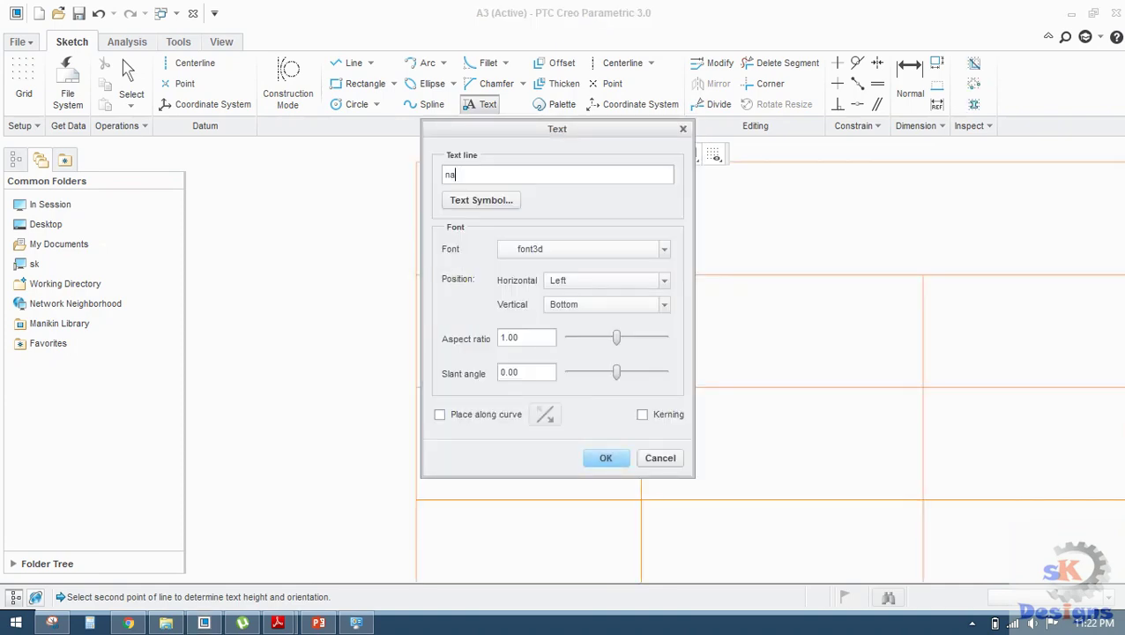
text(me)
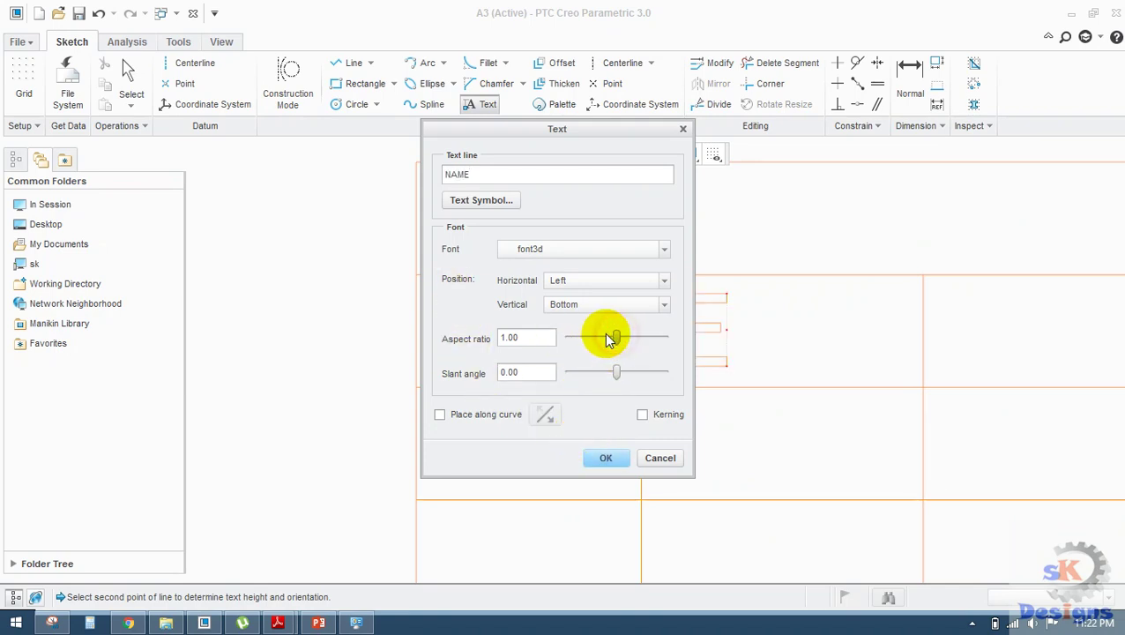
- Set the NAME text's aspect ratio to 0.68 so it fits its cell and accept the text
drag(551, 130, 211, 103)
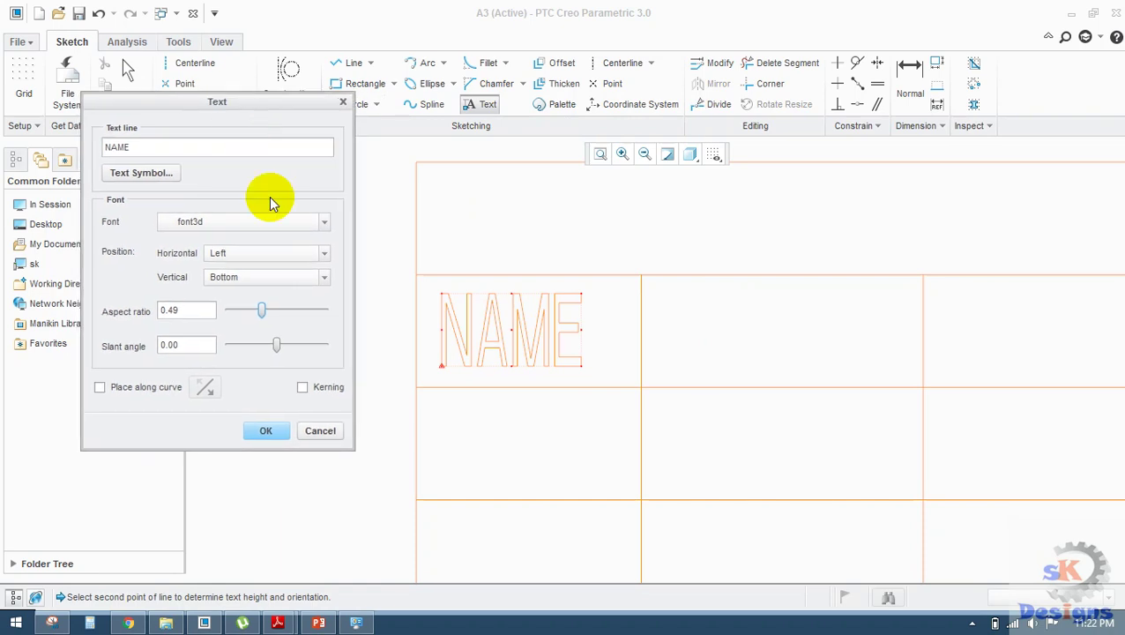
text(0.70)
click(192, 311)
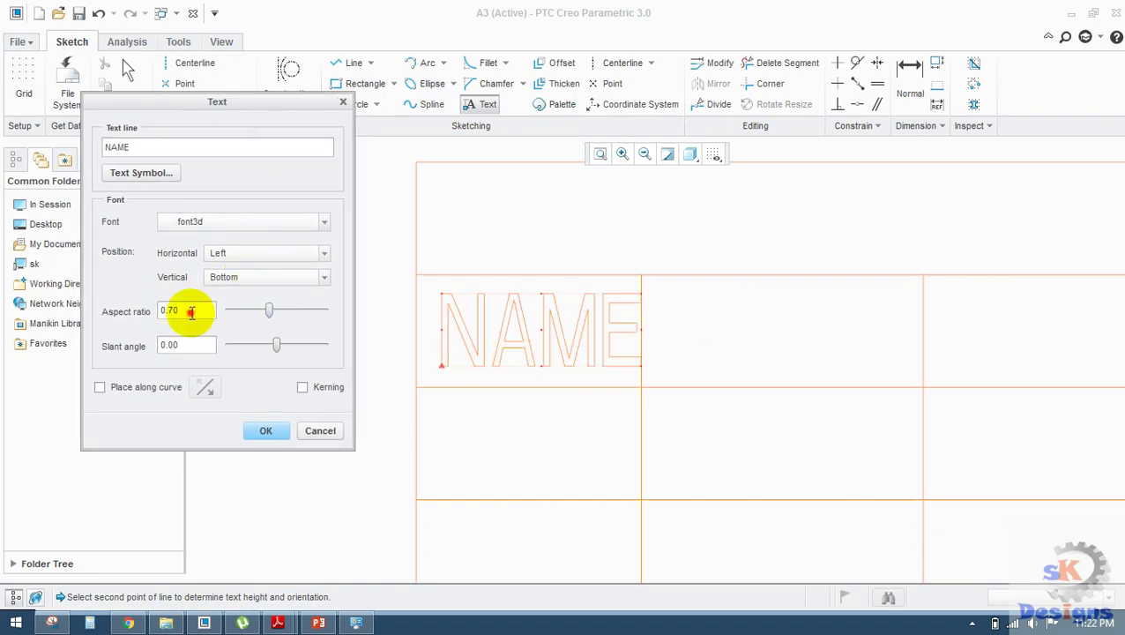
text(0.68)
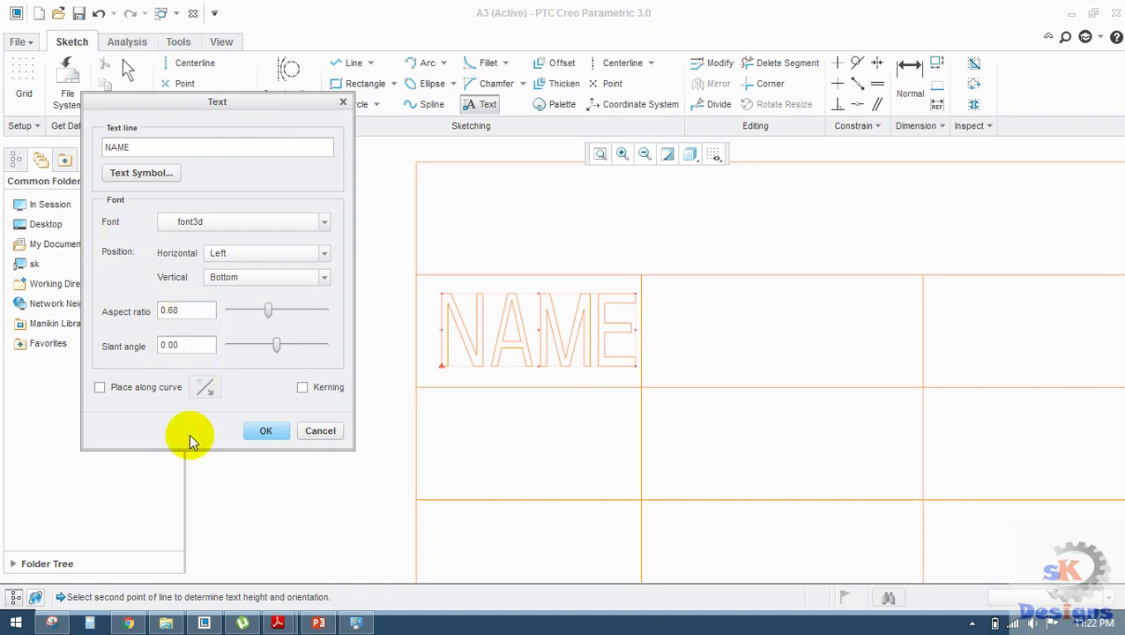
click(260, 429)
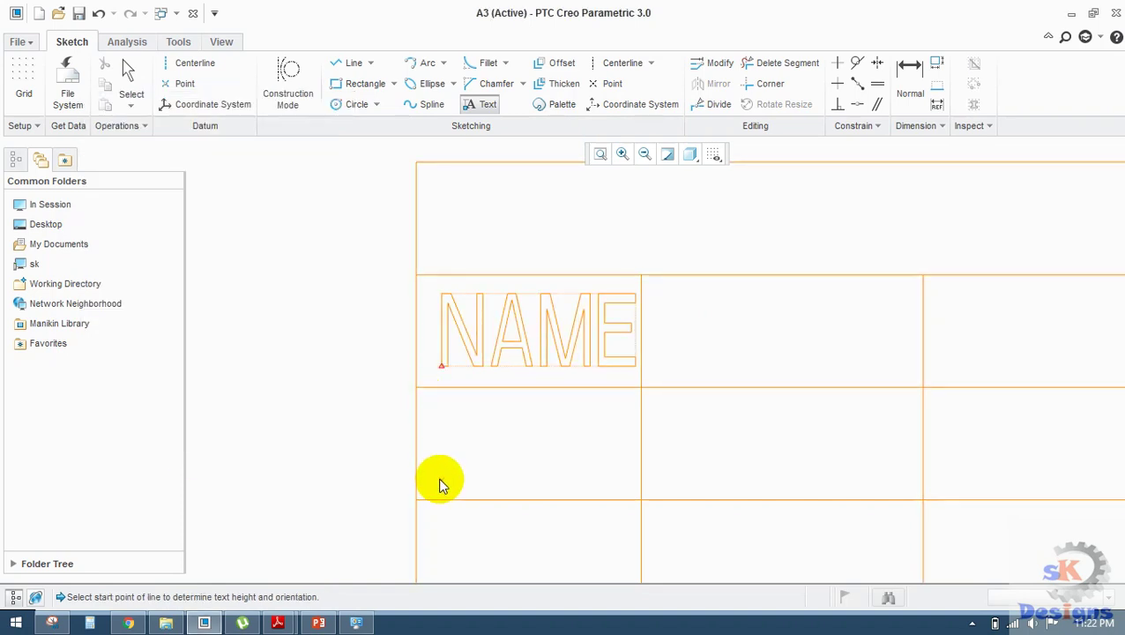
- Add the sketch text DWN in the cell directly below NAME, keeping the aspect ratio at 1.00
click(432, 479)
click(426, 414)
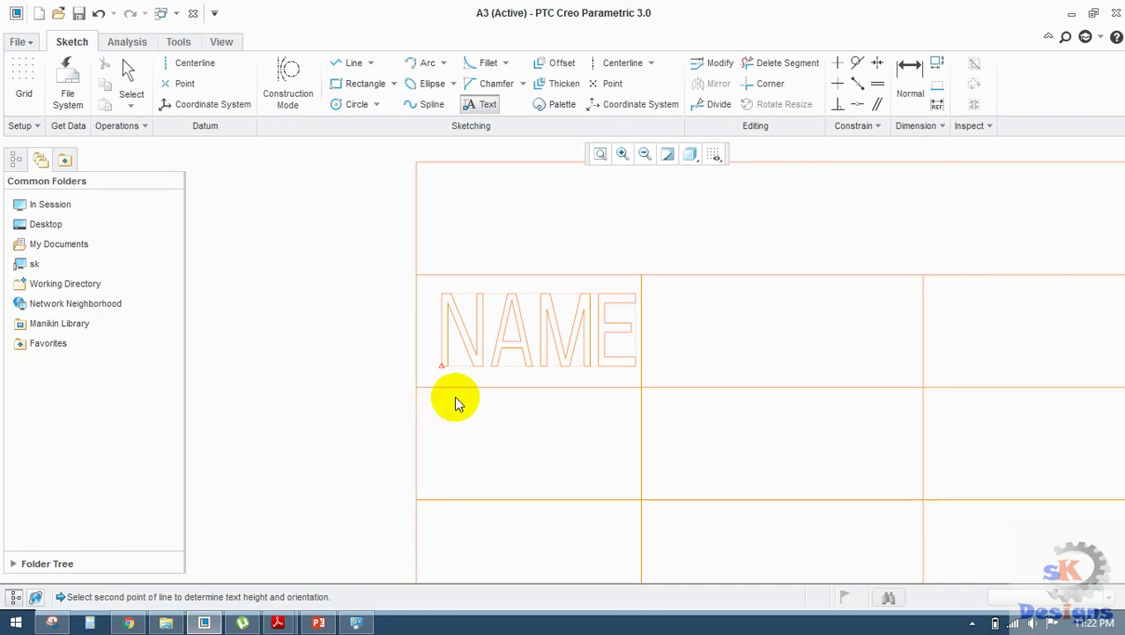
text(DWN)
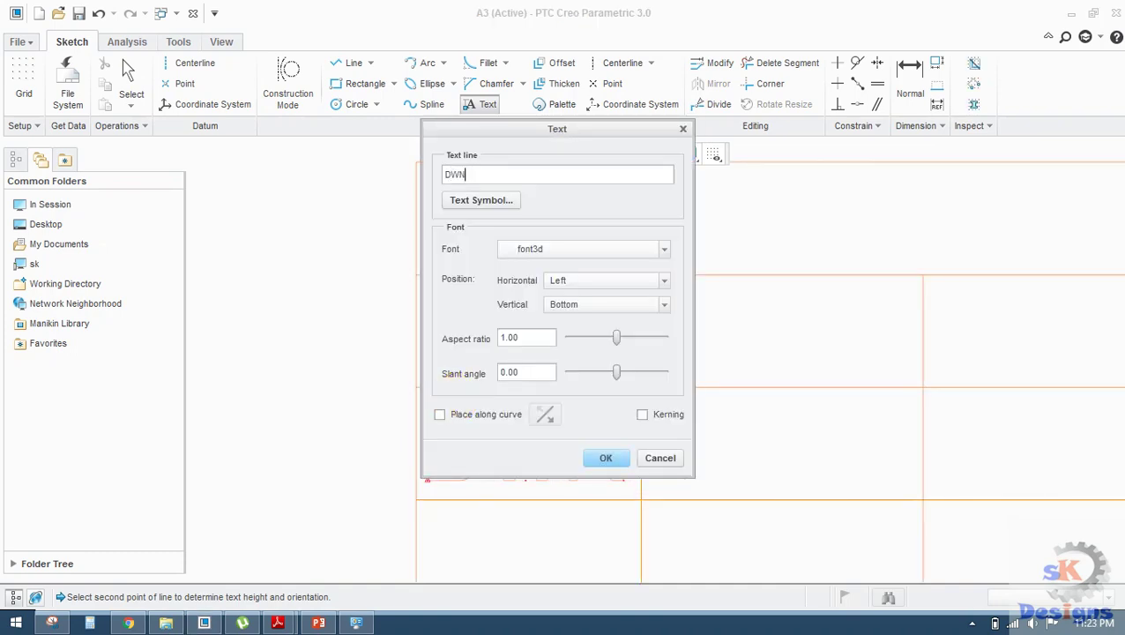
click(604, 458)
- Accept the DWN text and add the sketch text CHK in the cell directly below it
click(557, 468)
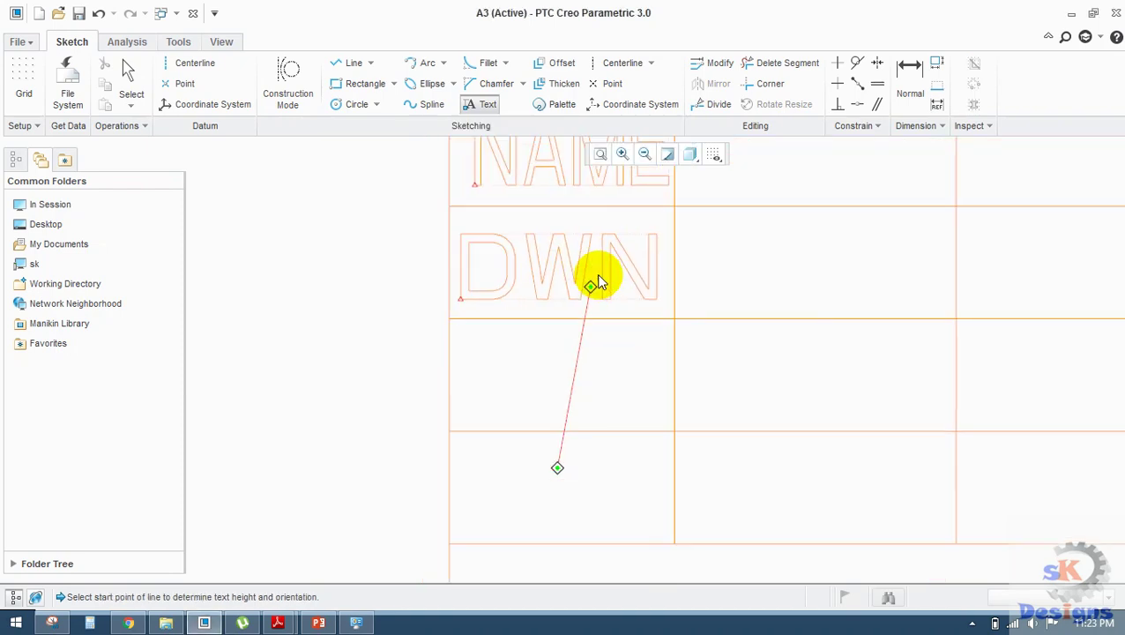
middle_drag(590, 287, 598, 274)
click(468, 392)
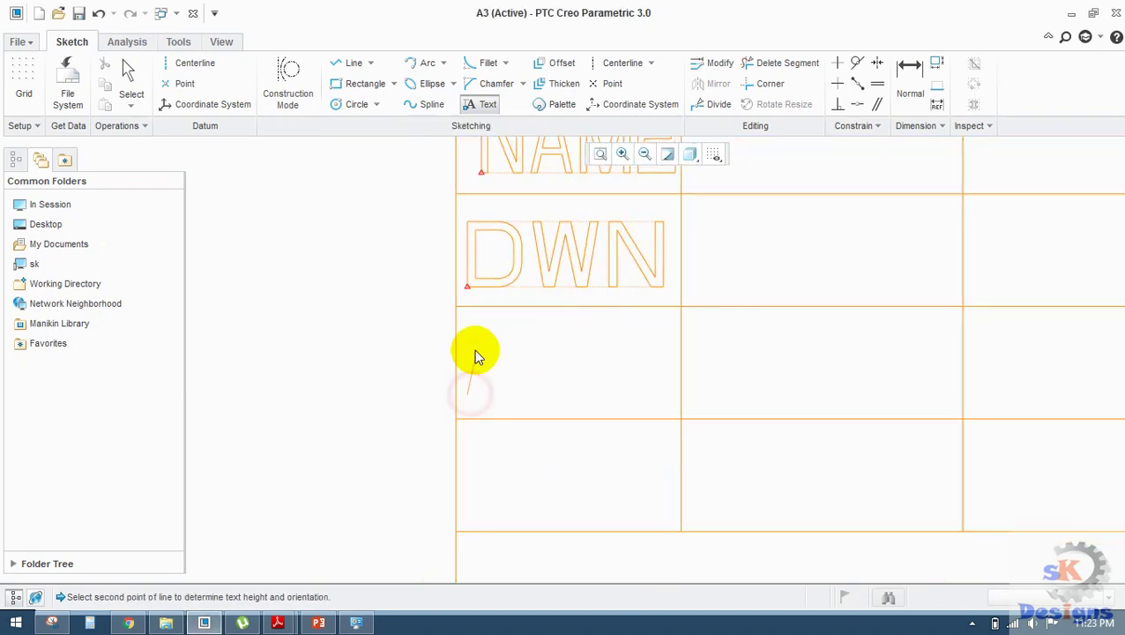
click(468, 332)
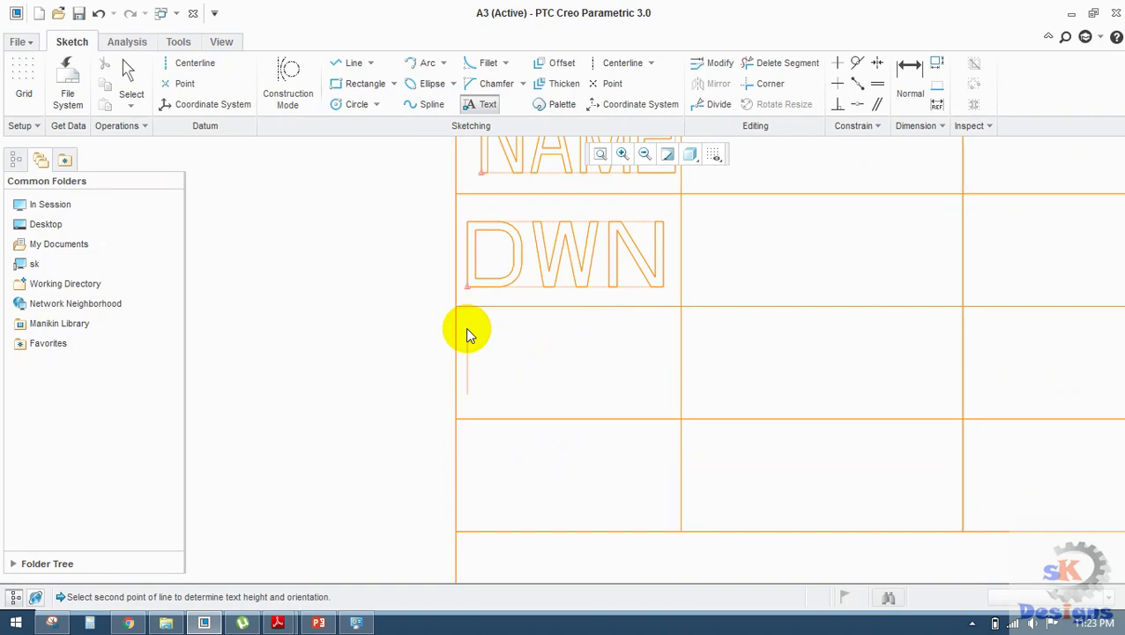
text(C)
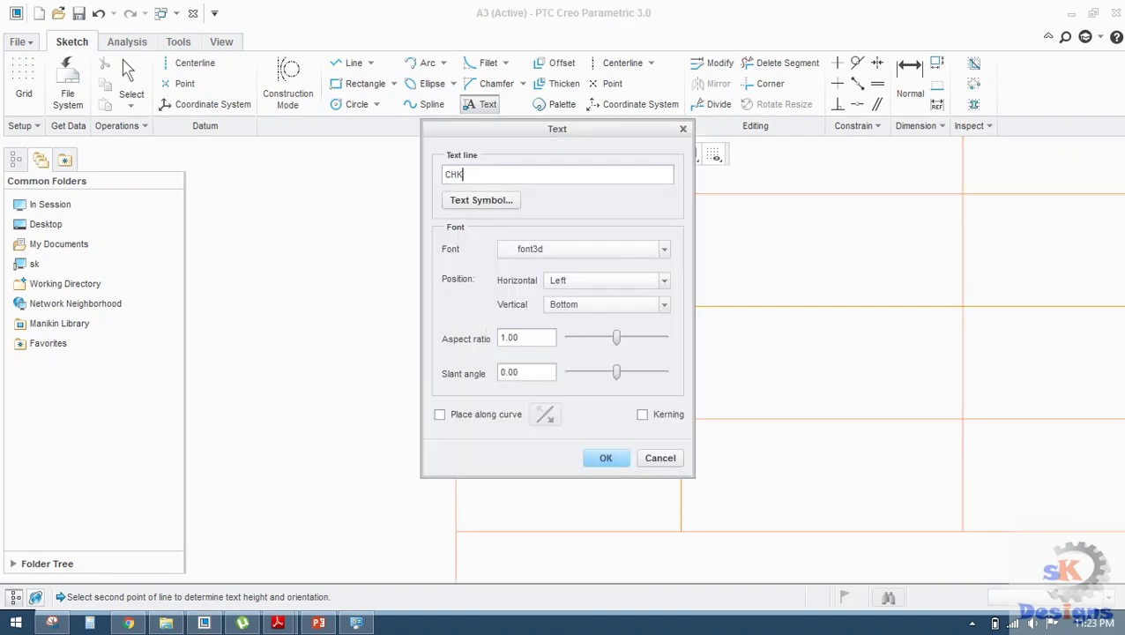
text(HK)
click(604, 458)
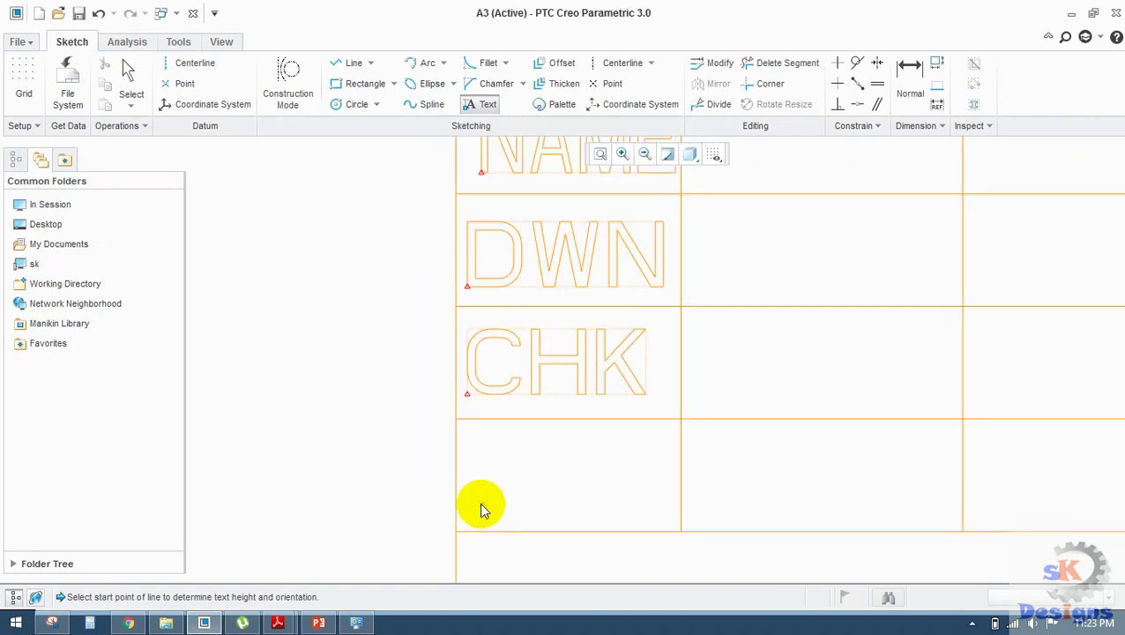
- Add the sketch text APR in the cell directly below CHK, keeping the aspect ratio at 1.00
click(470, 508)
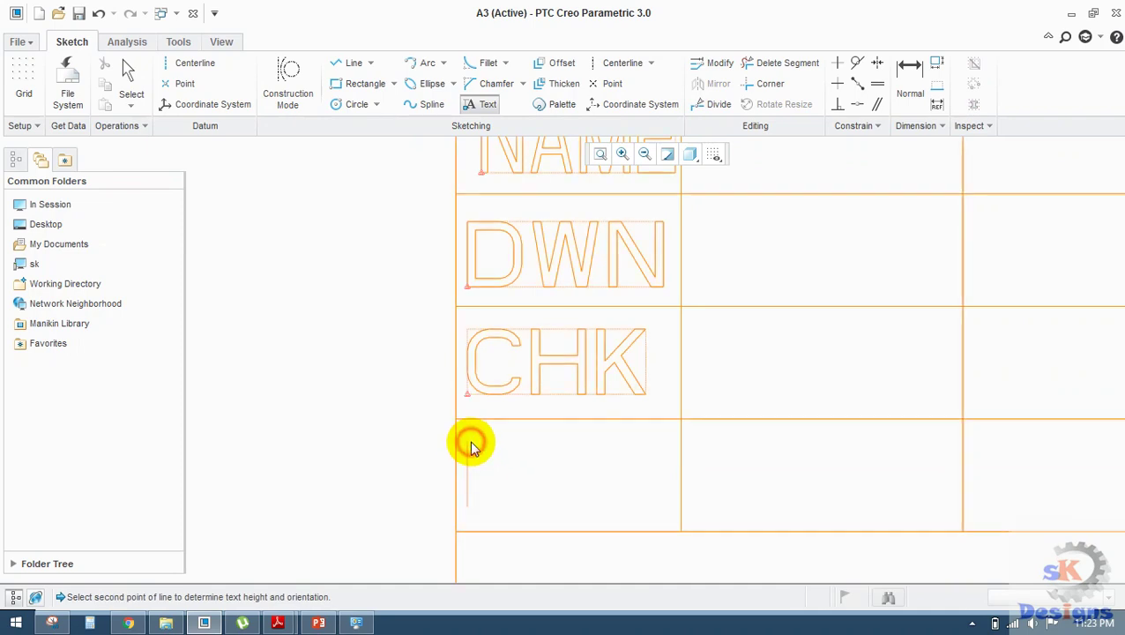
click(470, 448)
text(APP)
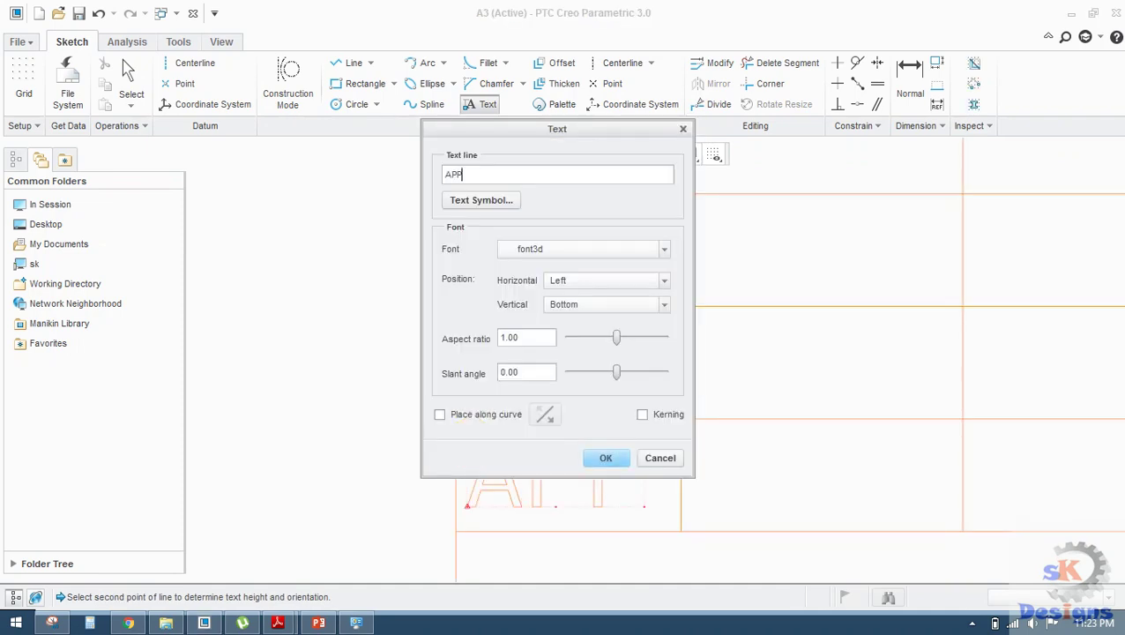
text(RO)
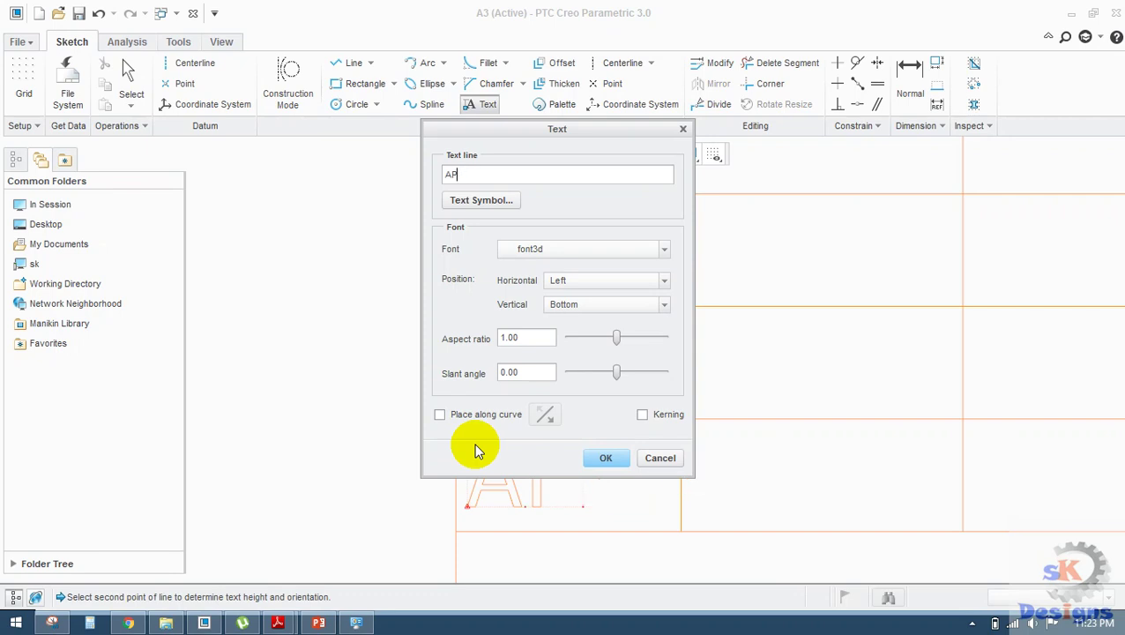
text(R)
click(600, 459)
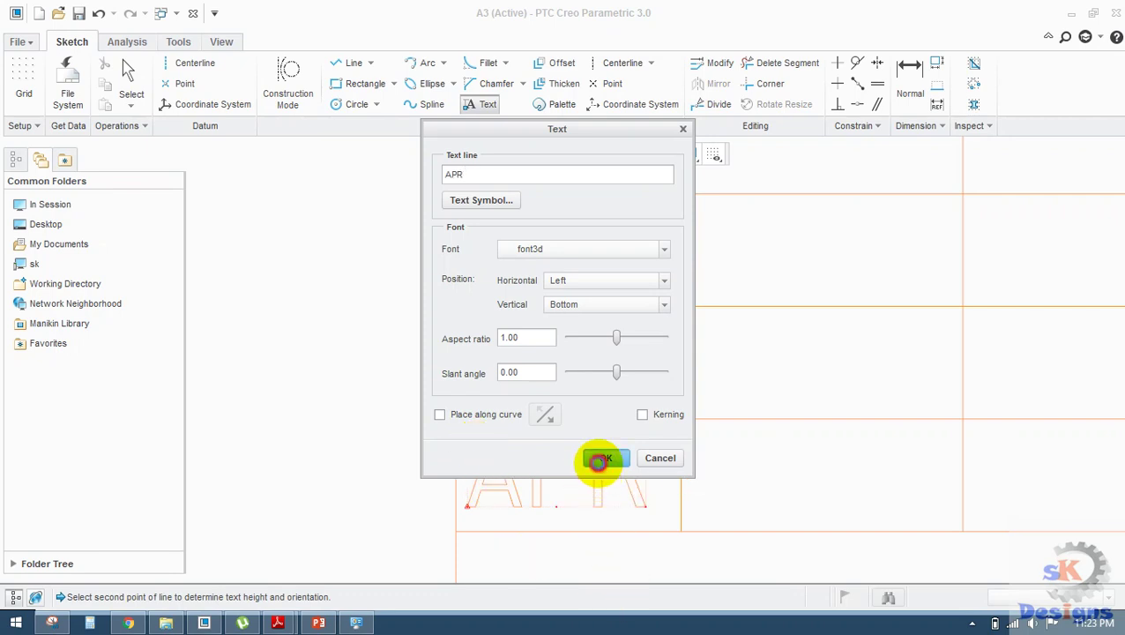
- Add the sketch text NAME with aspect ratio 0.78 in the second column, beside the first-column NAME
mouse_move(661, 389)
middle_down()
mouse_move(591, 455)
mouse_move(557, 514)
middle_up()
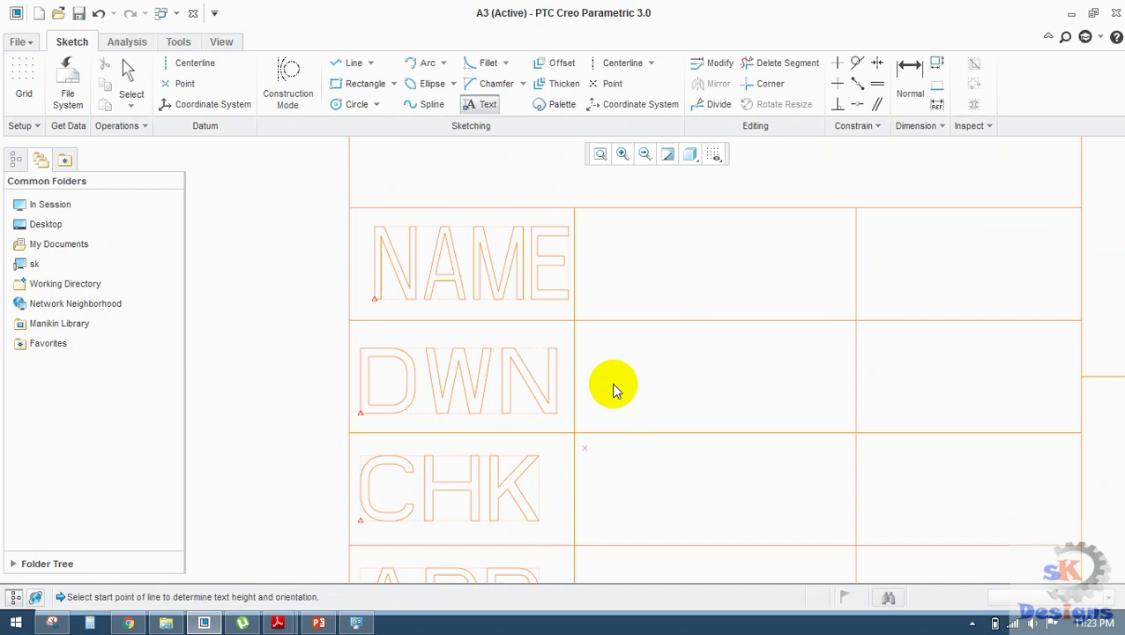
click(599, 297)
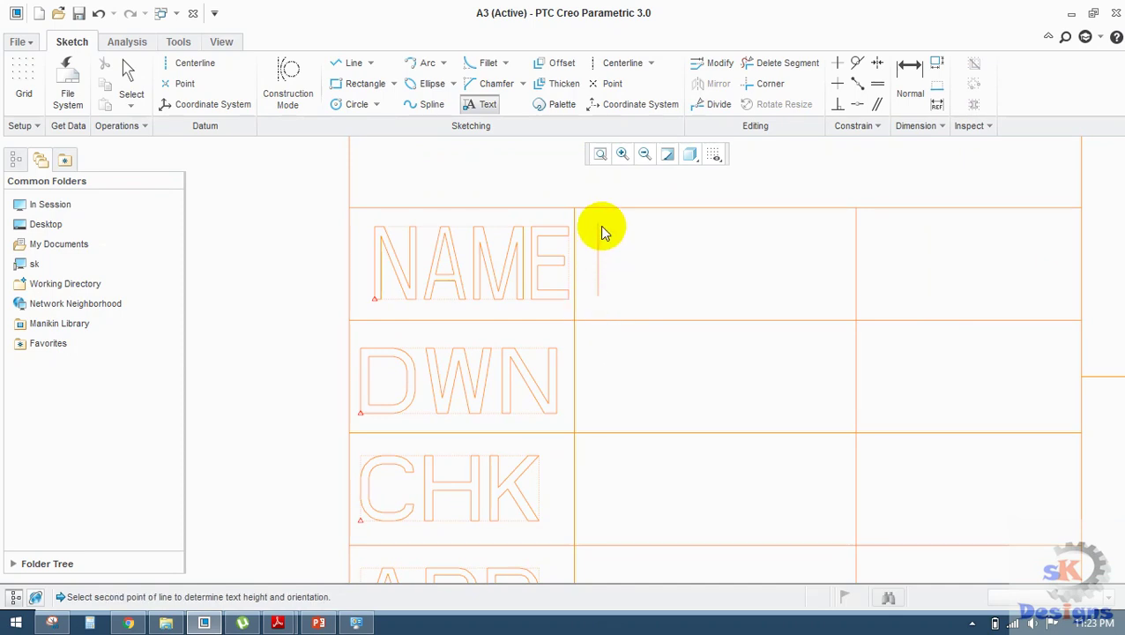
click(602, 228)
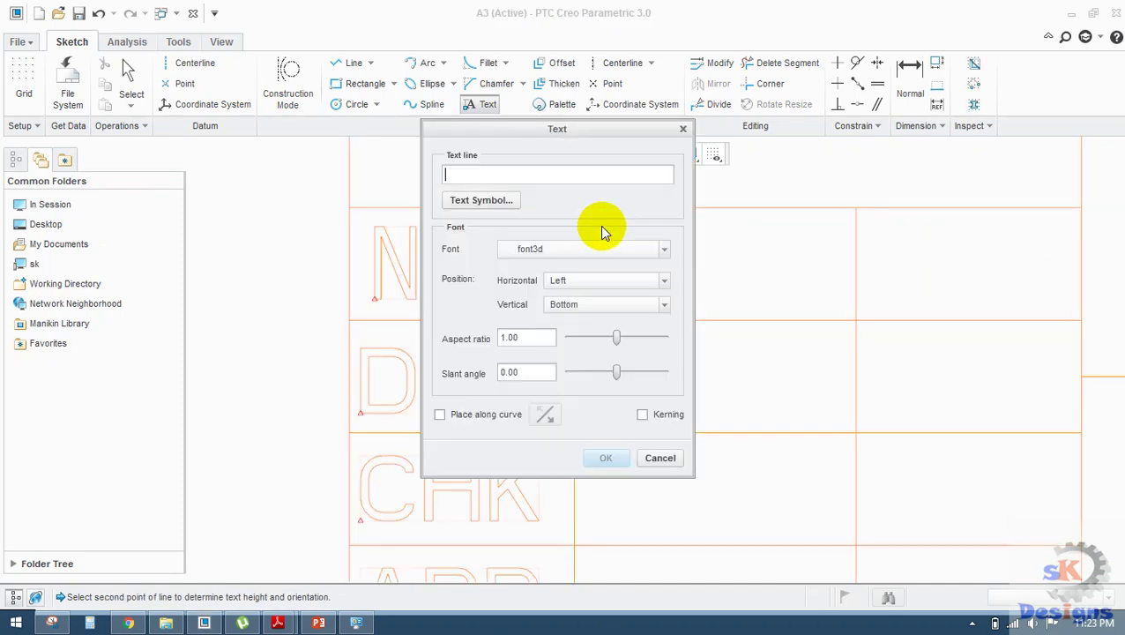
text(NAME)
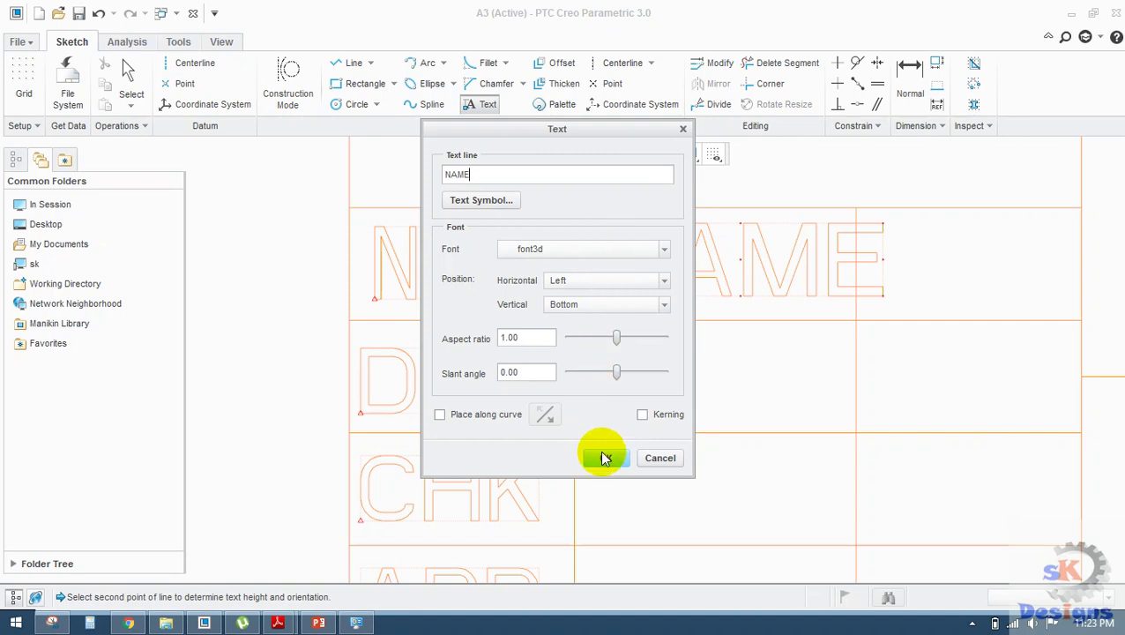
double_click(530, 339)
text(0)
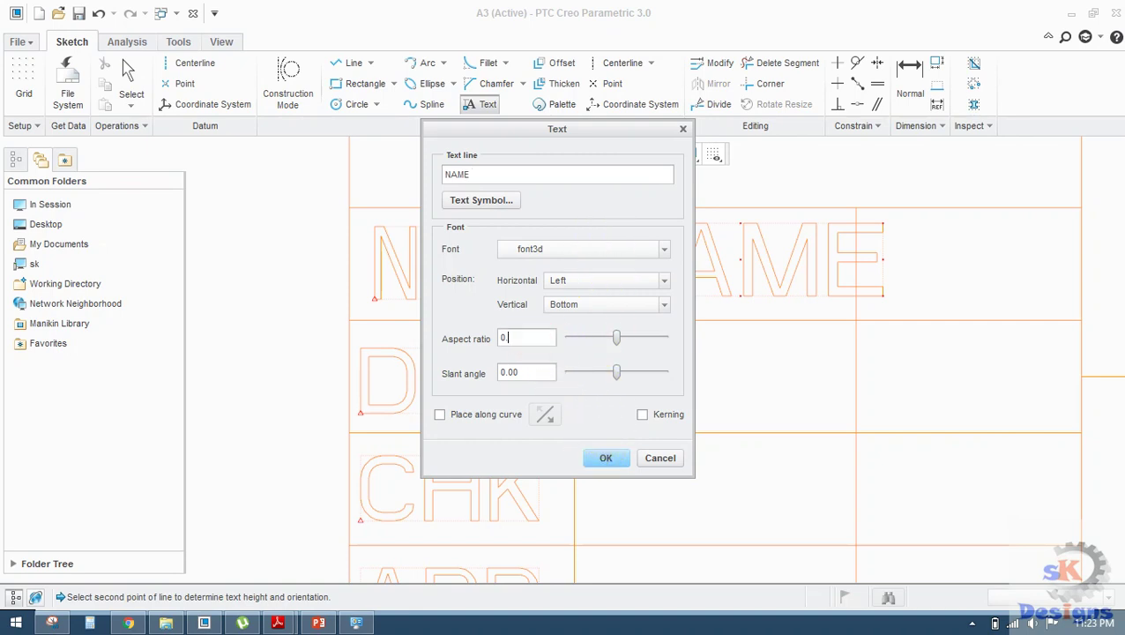
text(.68)
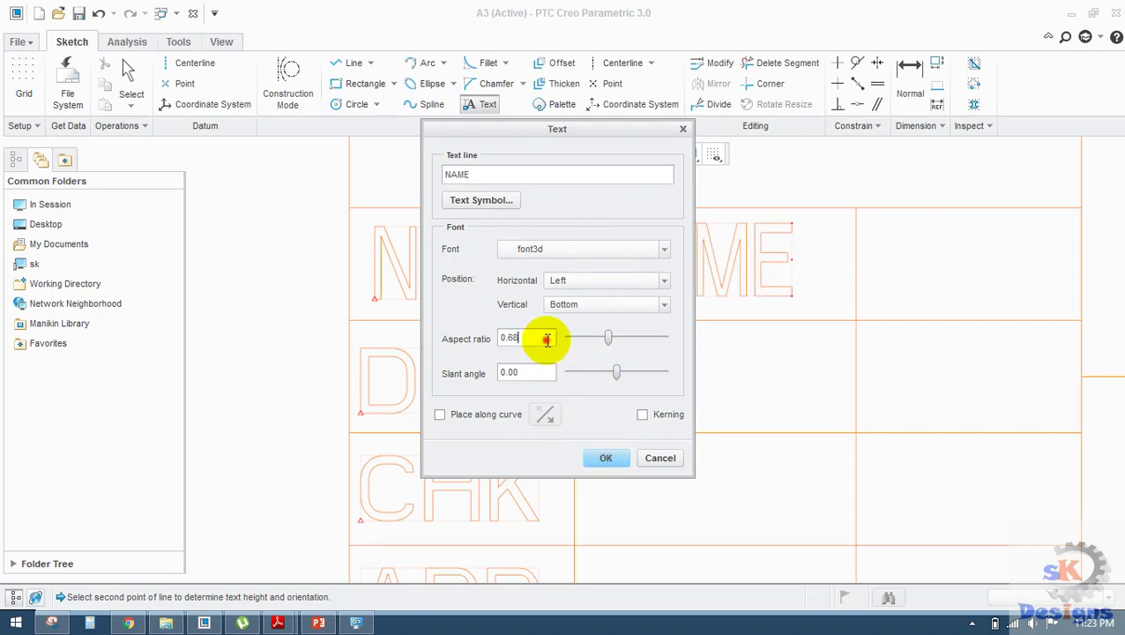
text(0.78)
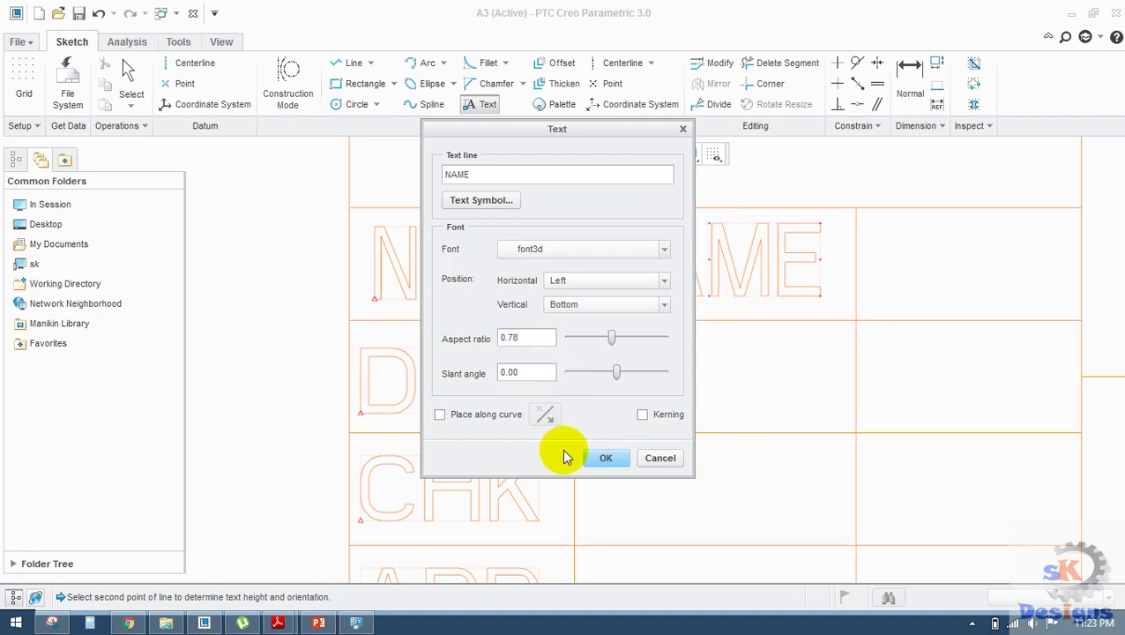
click(606, 457)
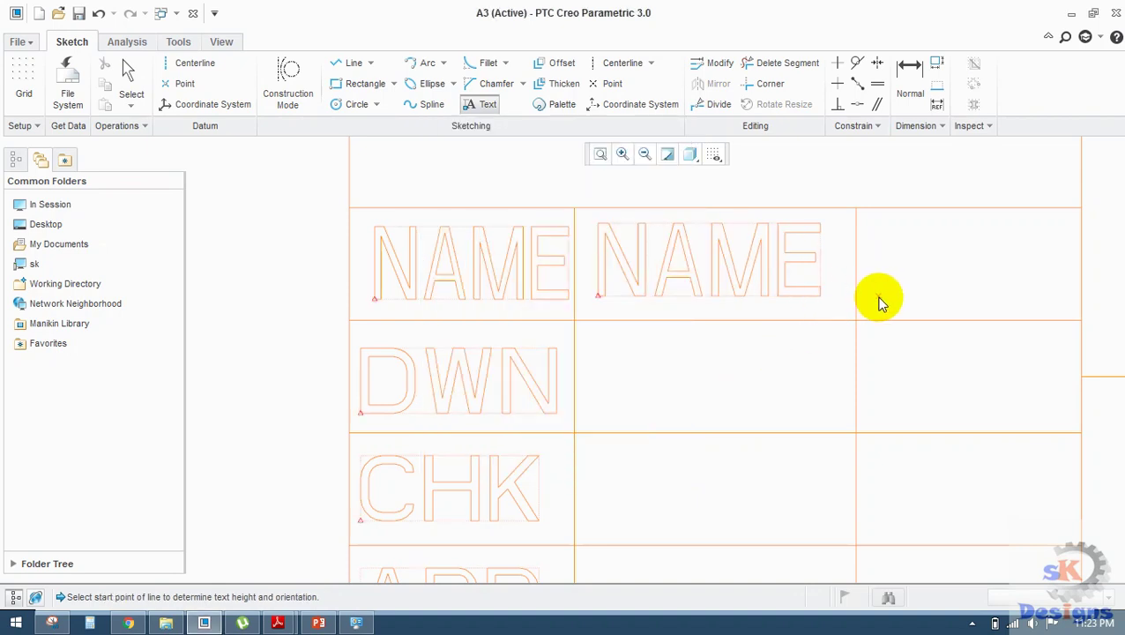
- Add the sketch text DATE with aspect ratio 0.78 in the third column of the same row, ending the Text tool
click(878, 298)
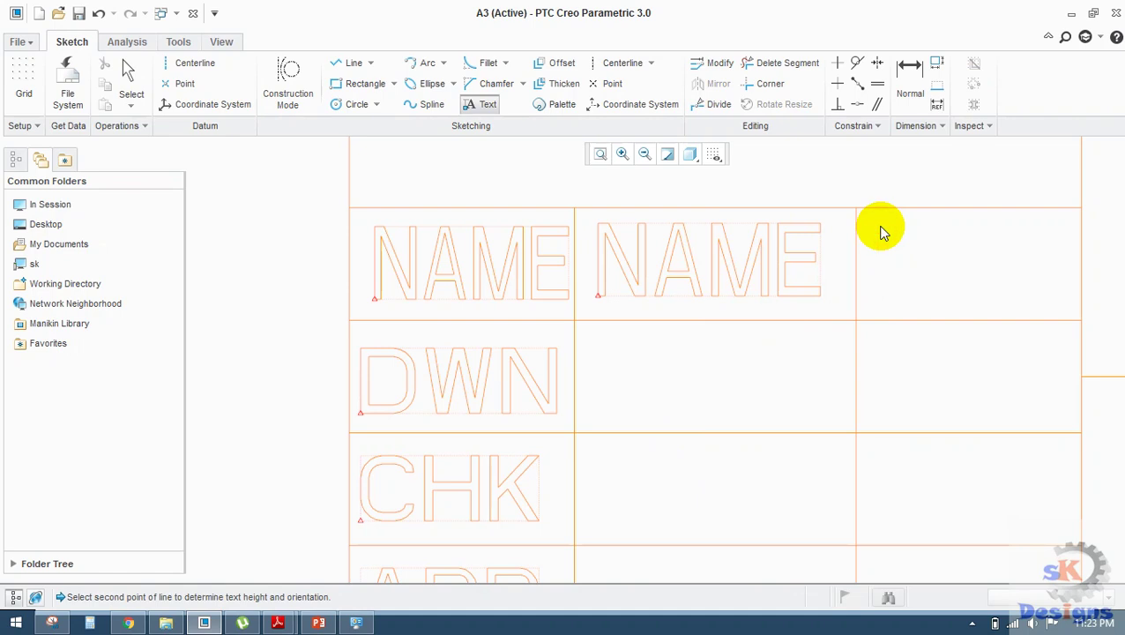
click(882, 231)
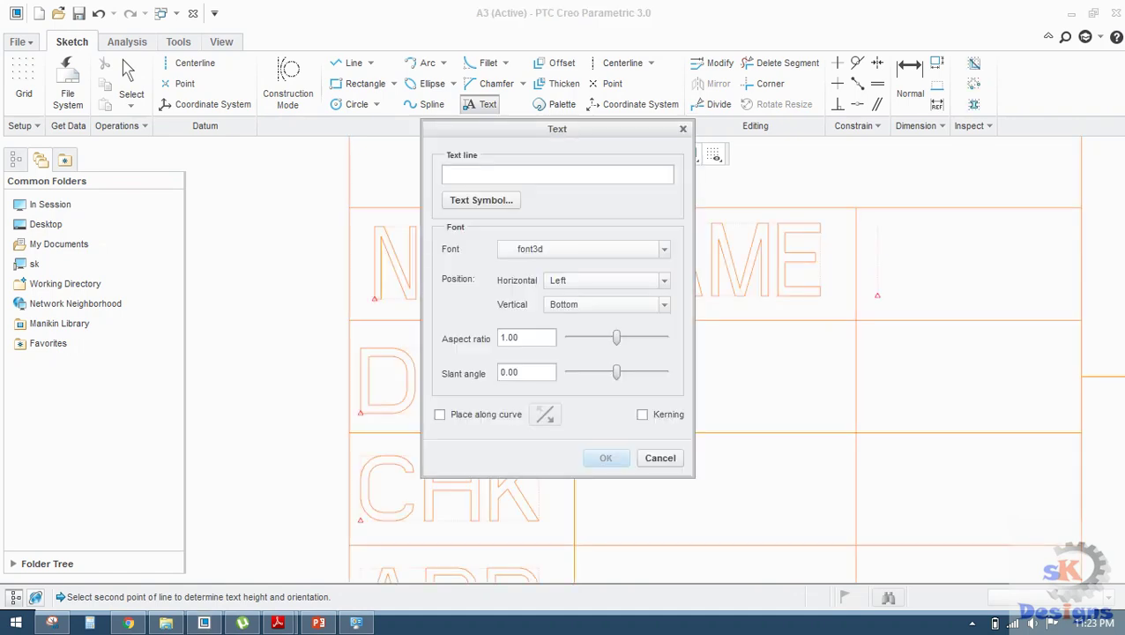
text(DATE)
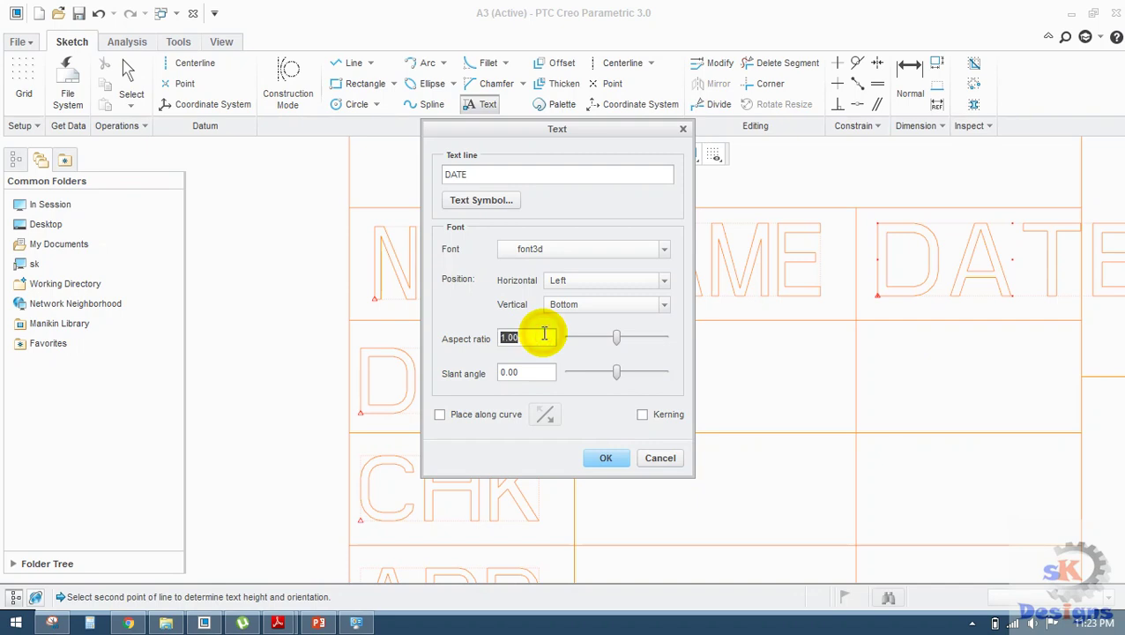
text(0.78)
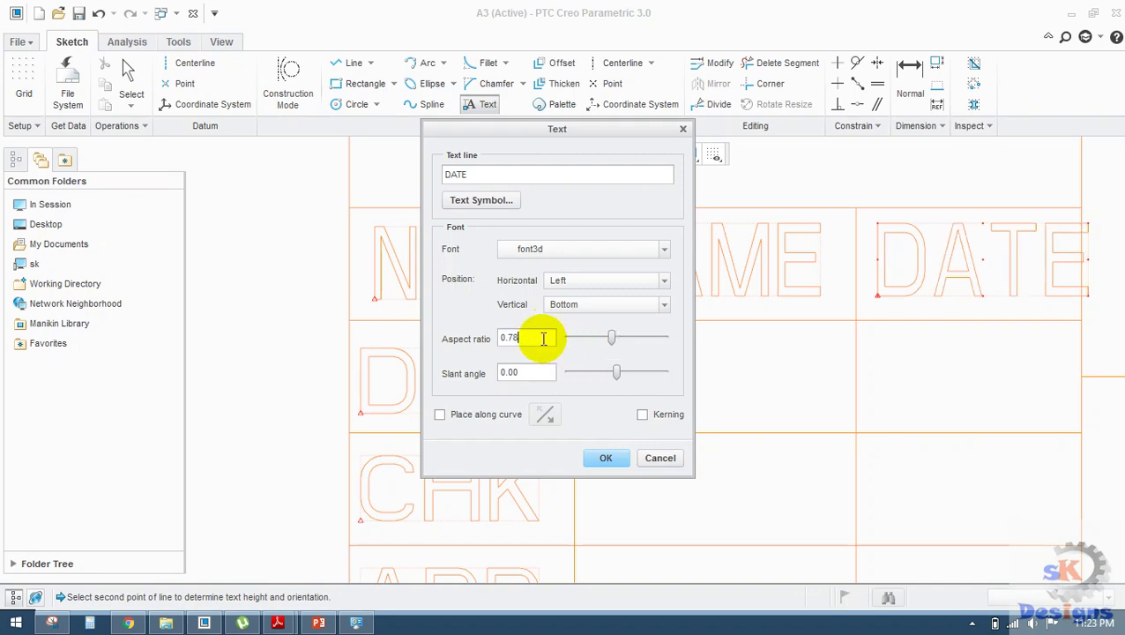
click(603, 458)
middle_click(541, 379)
- Delete the NAME text from the first column, above DWN
click(495, 284)
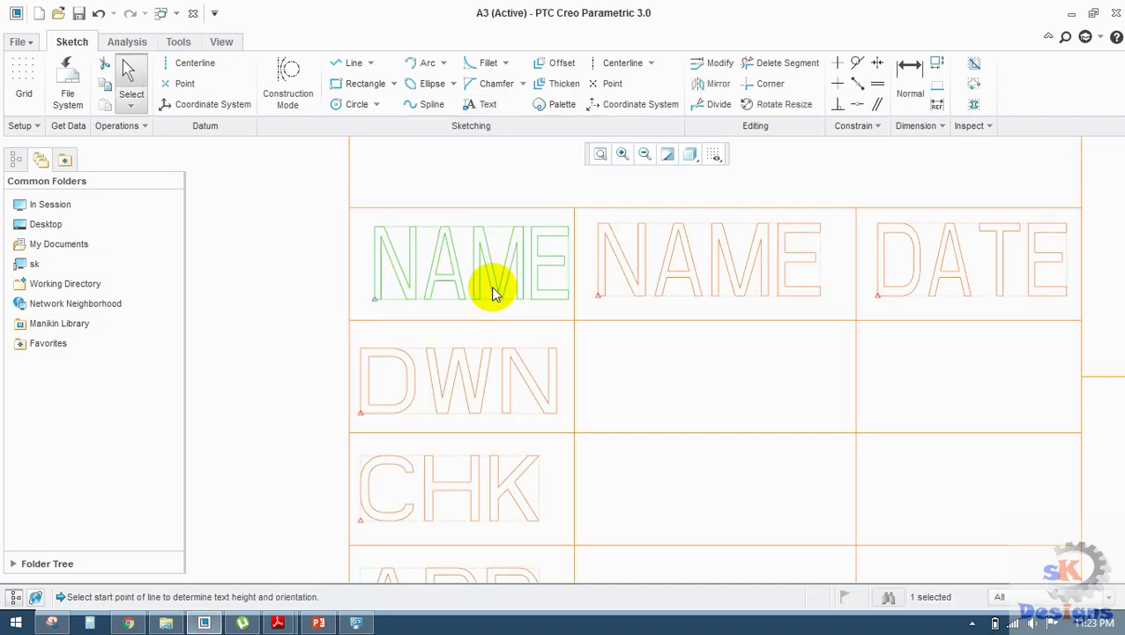
key(Delete)
scroll(493, 300, down, 3)
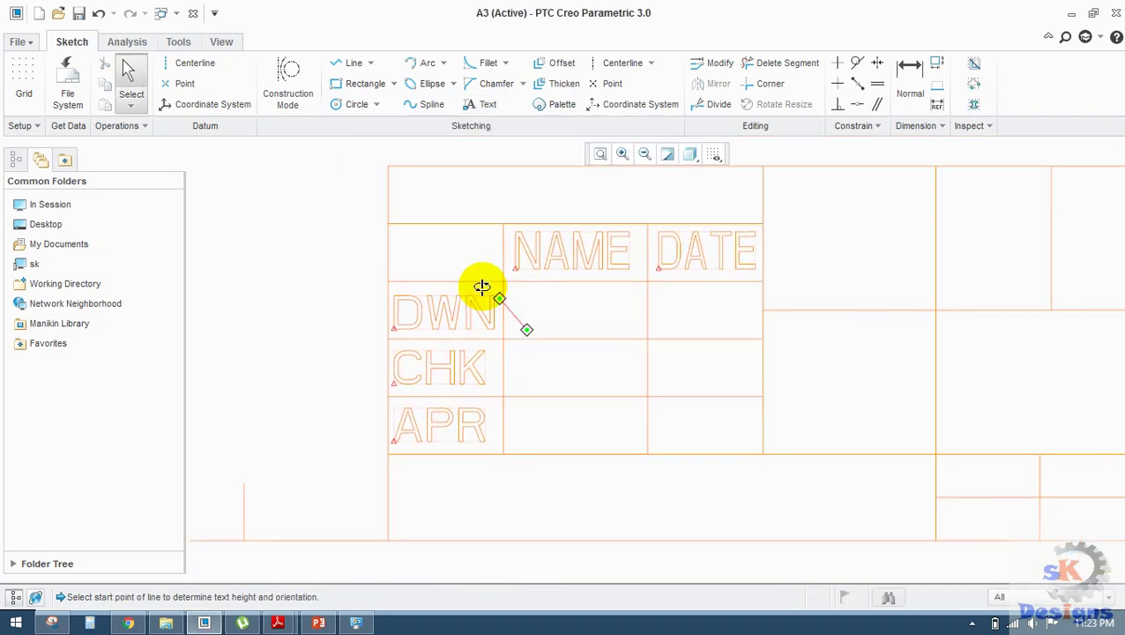
- Place the sketch text MATERIAL at the top of the upper cell adjoining the table that holds DATE
middle_drag(573, 317, 477, 401)
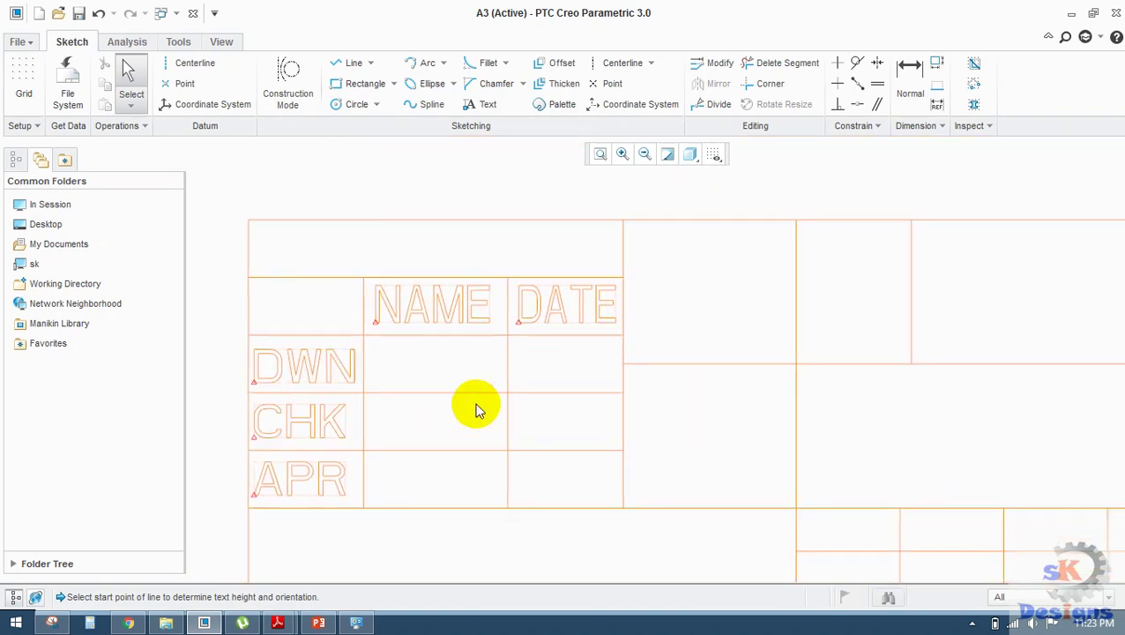
middle_drag(617, 282, 459, 246)
click(481, 116)
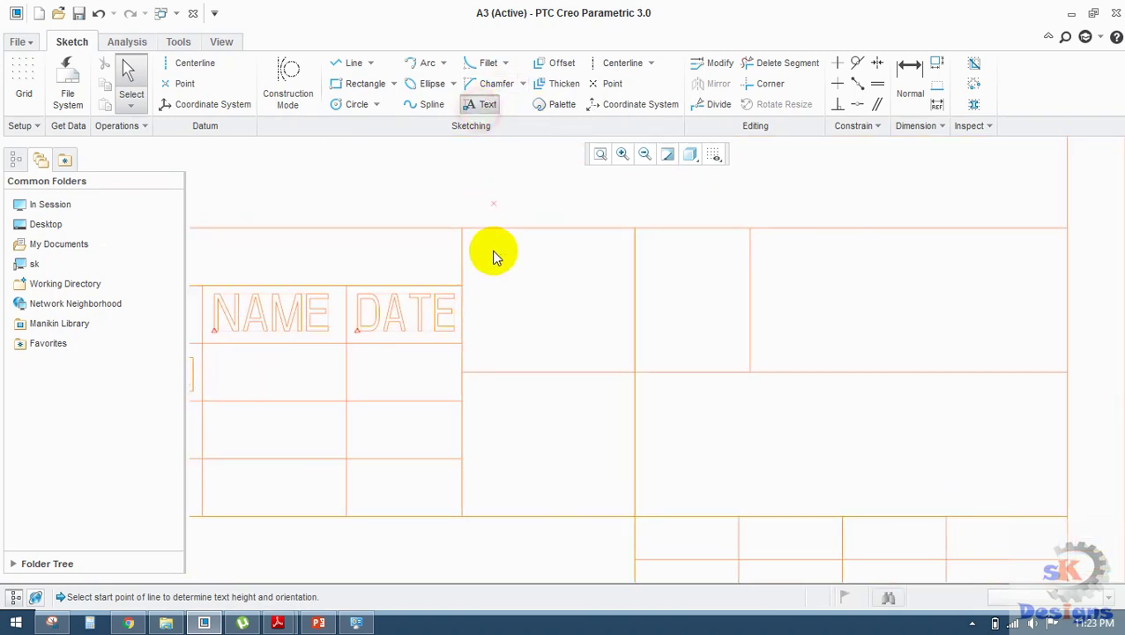
scroll(492, 251, up, 4)
click(452, 301)
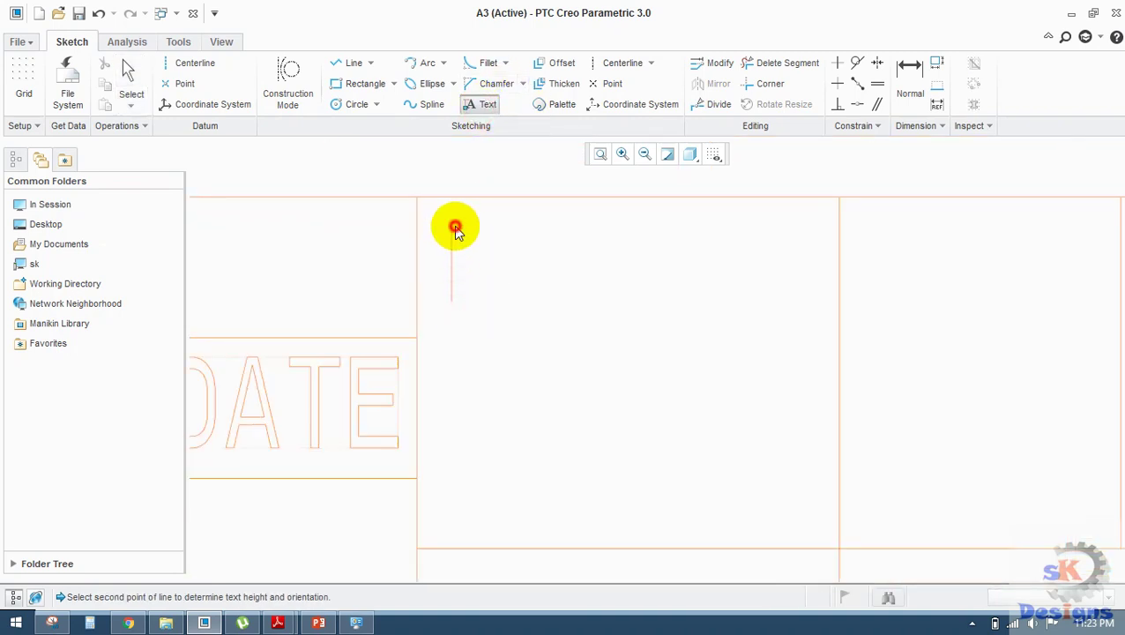
click(455, 230)
text(MATERIAL)
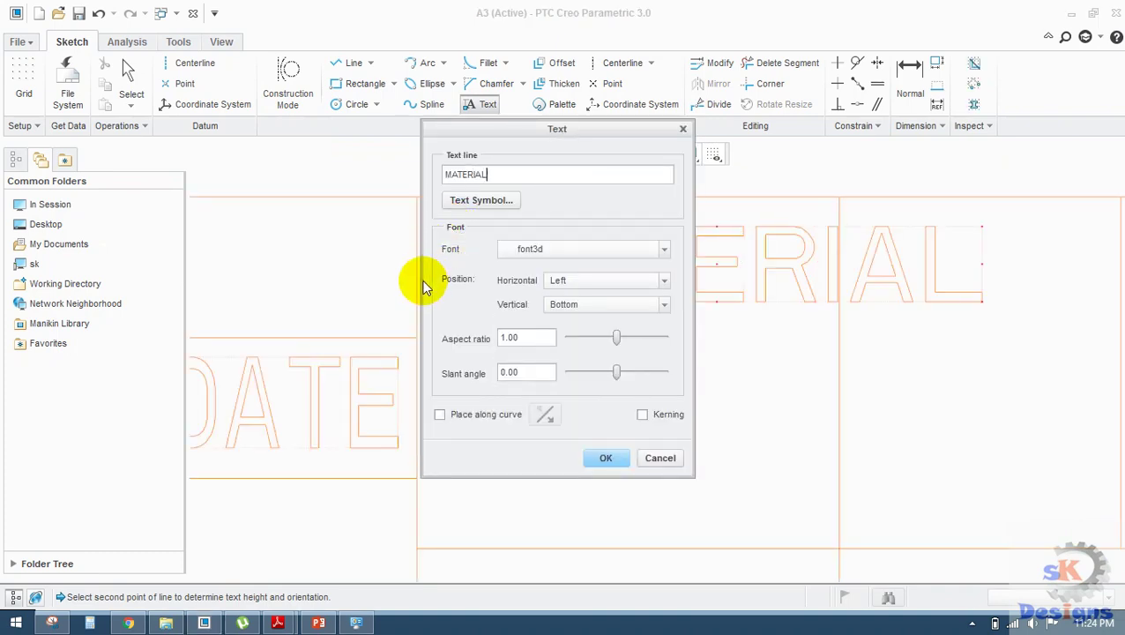
- Set the MATERIAL text's aspect ratio to 0.70 so it fits its cell and accept the text
click(511, 339)
text(0.78)
click(511, 338)
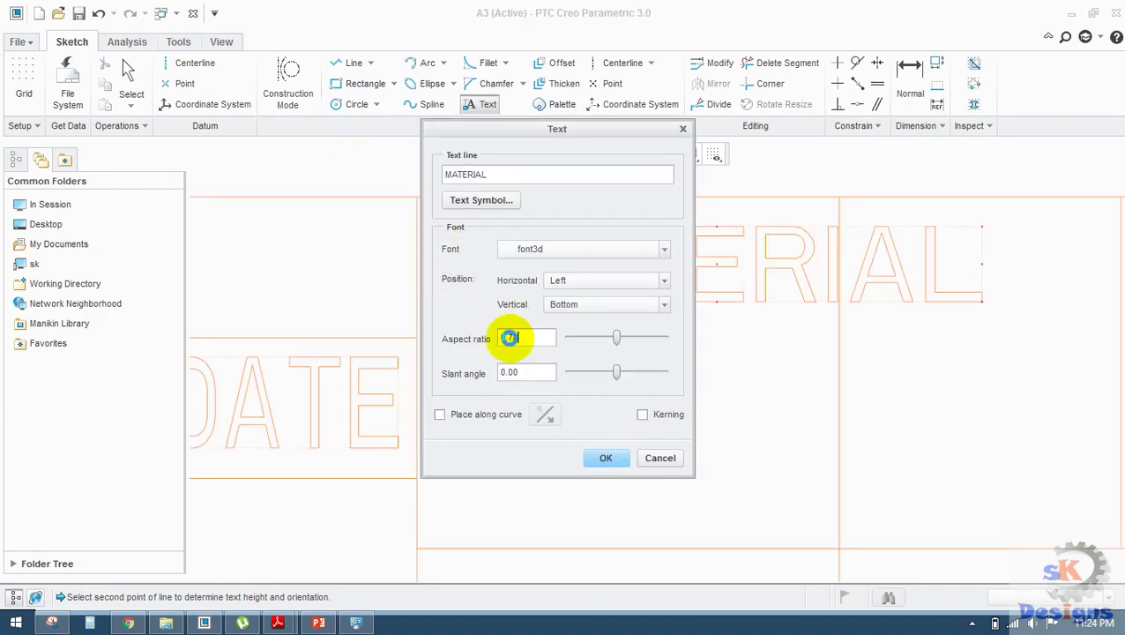
text(0.70)
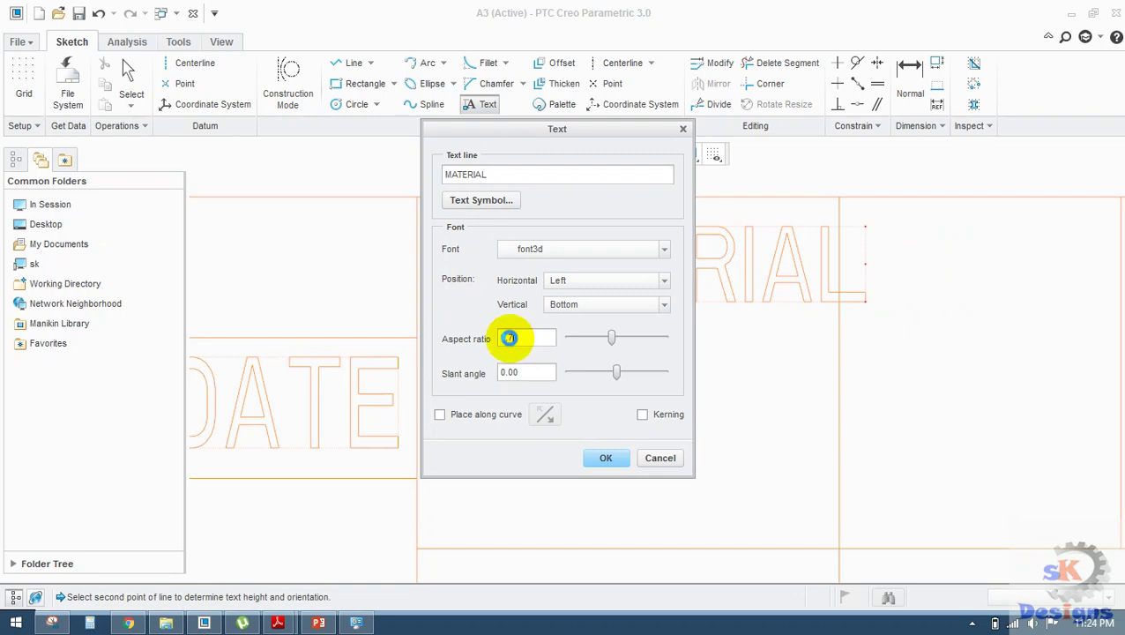
click(511, 338)
click(596, 457)
- Add the sketch text OWNER at the top of the cell below MATERIAL, keeping the aspect ratio at 1.00
scroll(598, 462, up, 4)
shift+middle_drag(637, 453, 561, 303)
scroll(466, 376, down, 3)
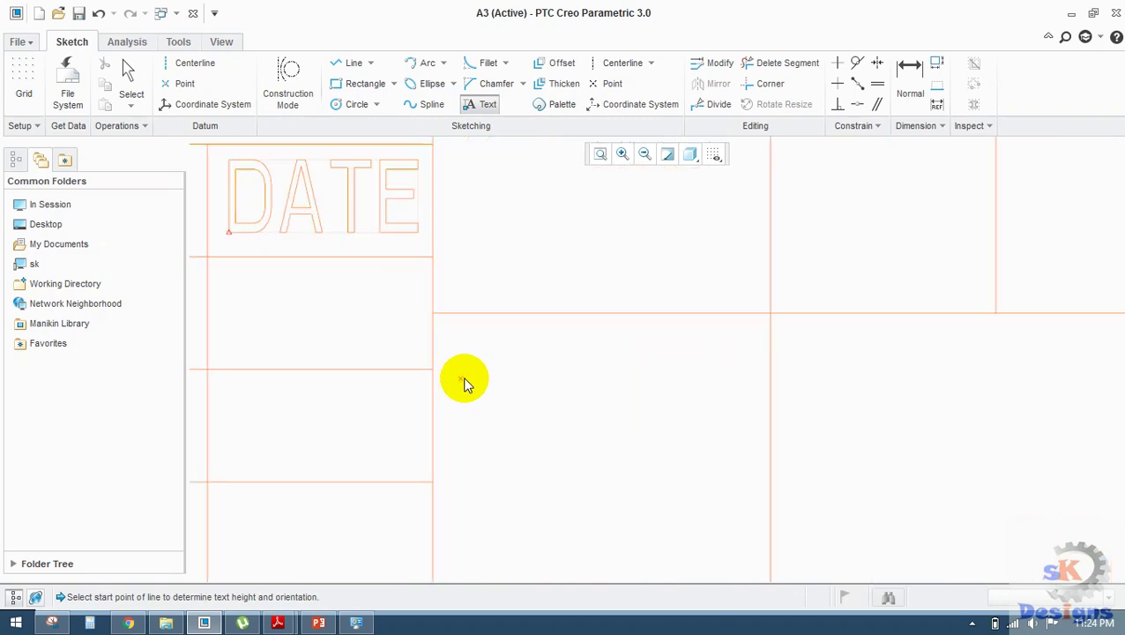
click(456, 381)
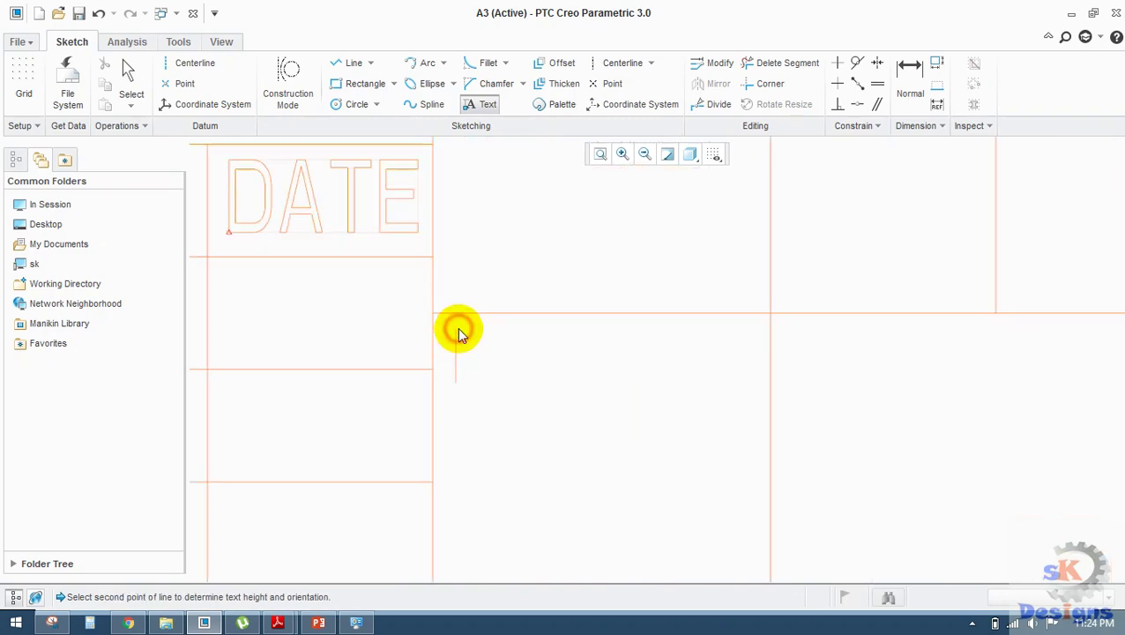
click(459, 334)
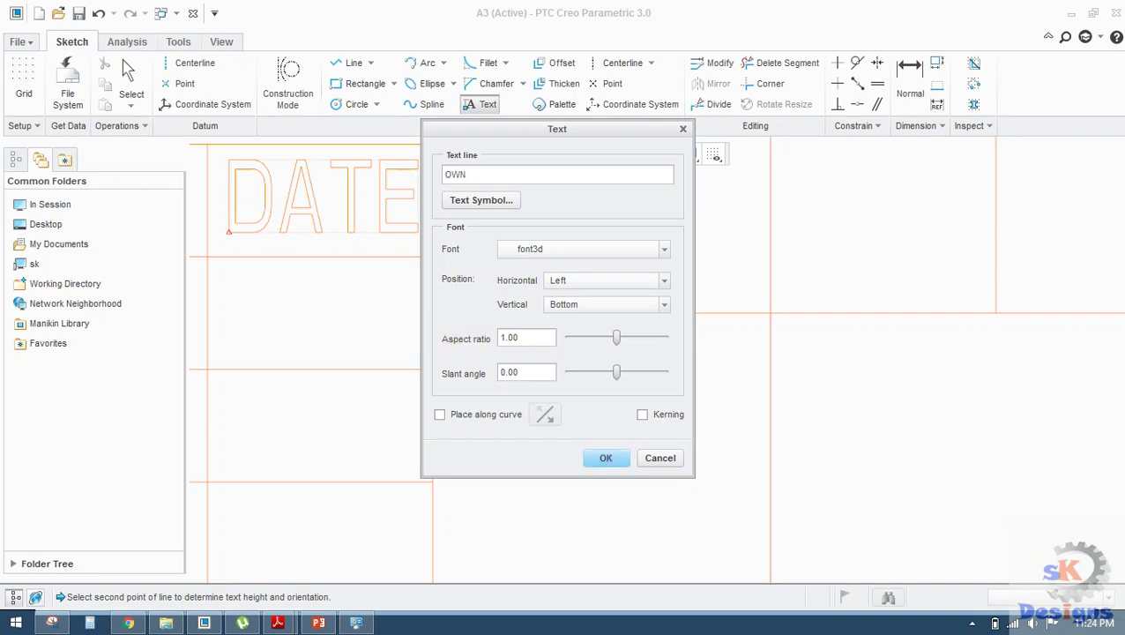
click(604, 458)
- Place the sketch text TOLERANCE at the top of the narrow title block cell to the right of MATERIAL
scroll(652, 366, down, 2)
middle_drag(658, 354, 547, 406)
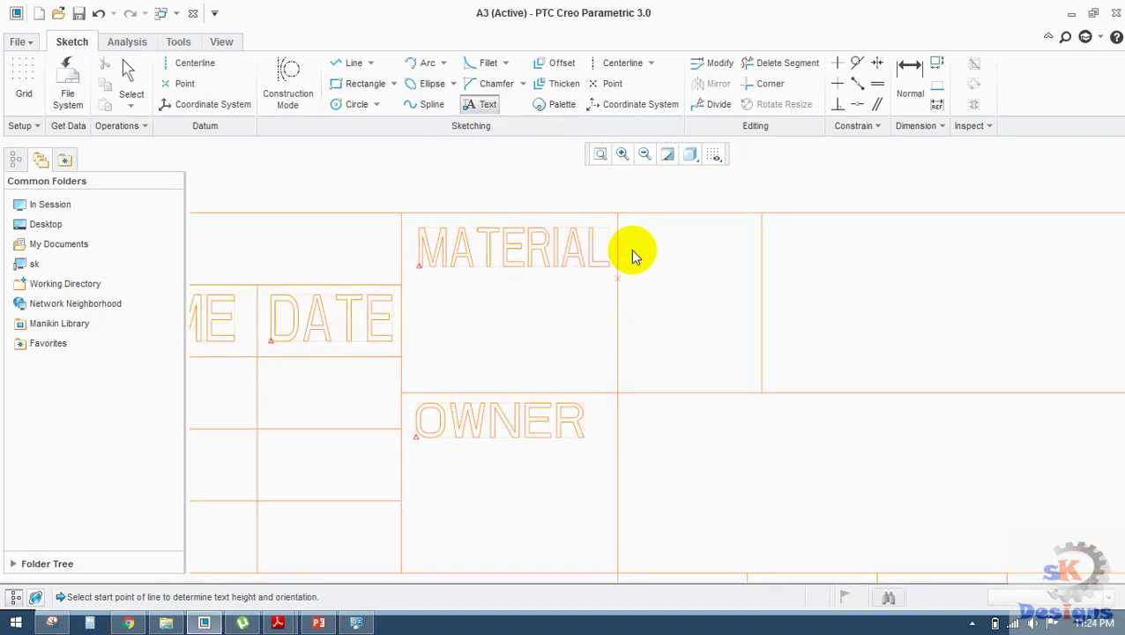
click(630, 226)
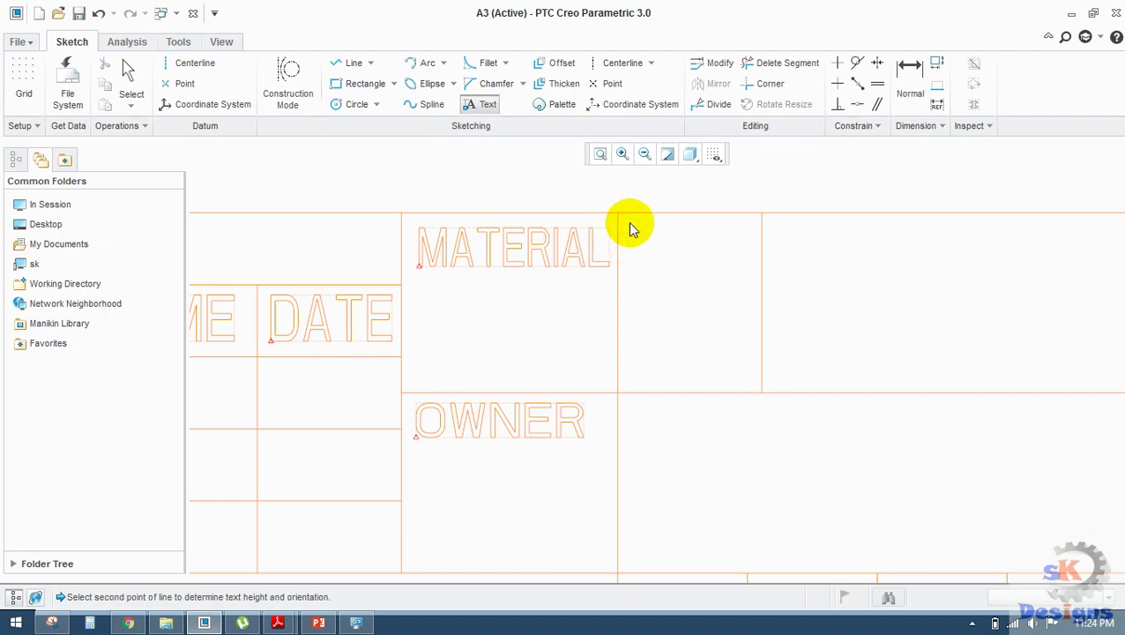
click(630, 227)
text(TOLERANCE)
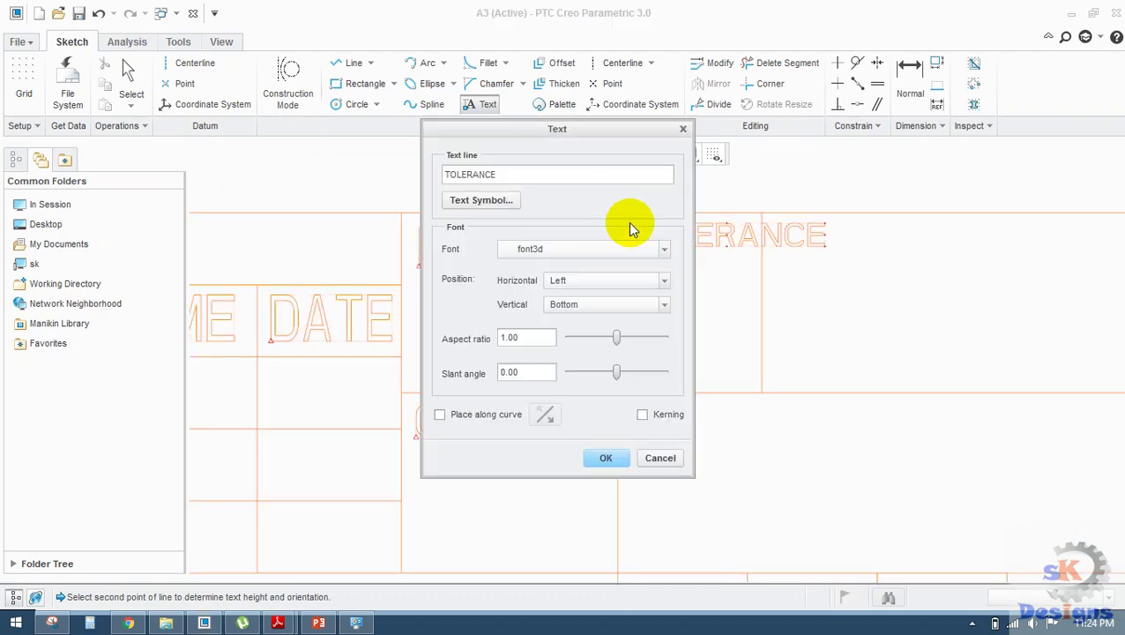
- Set the TOLERANCE text's aspect ratio to 0.65 so it fits its cell and accept the text
click(539, 333)
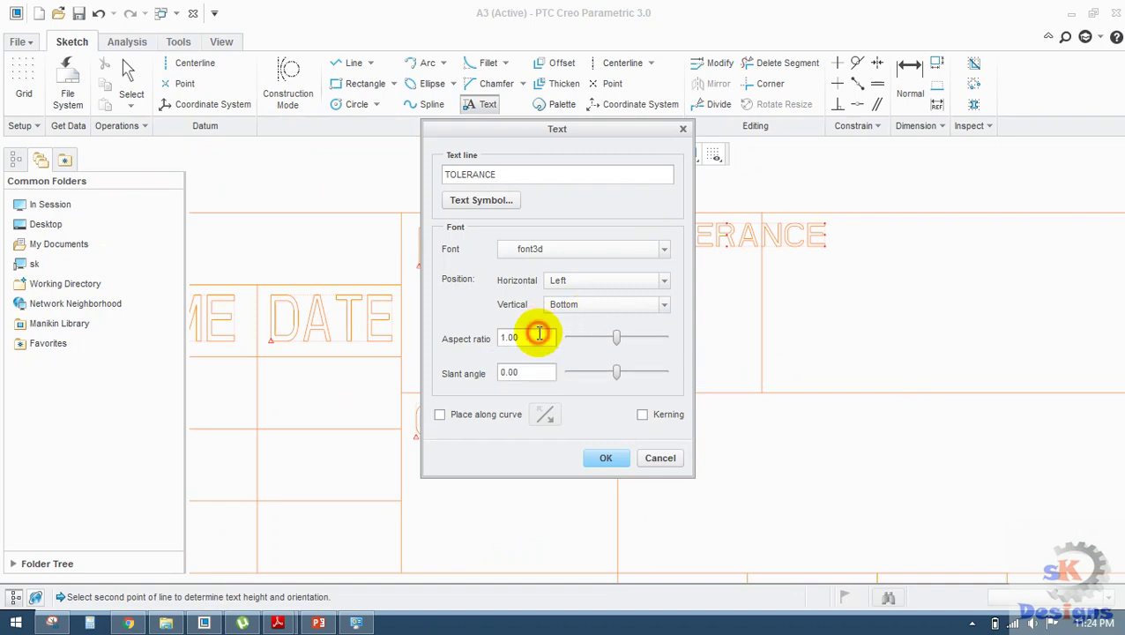
text(0.70)
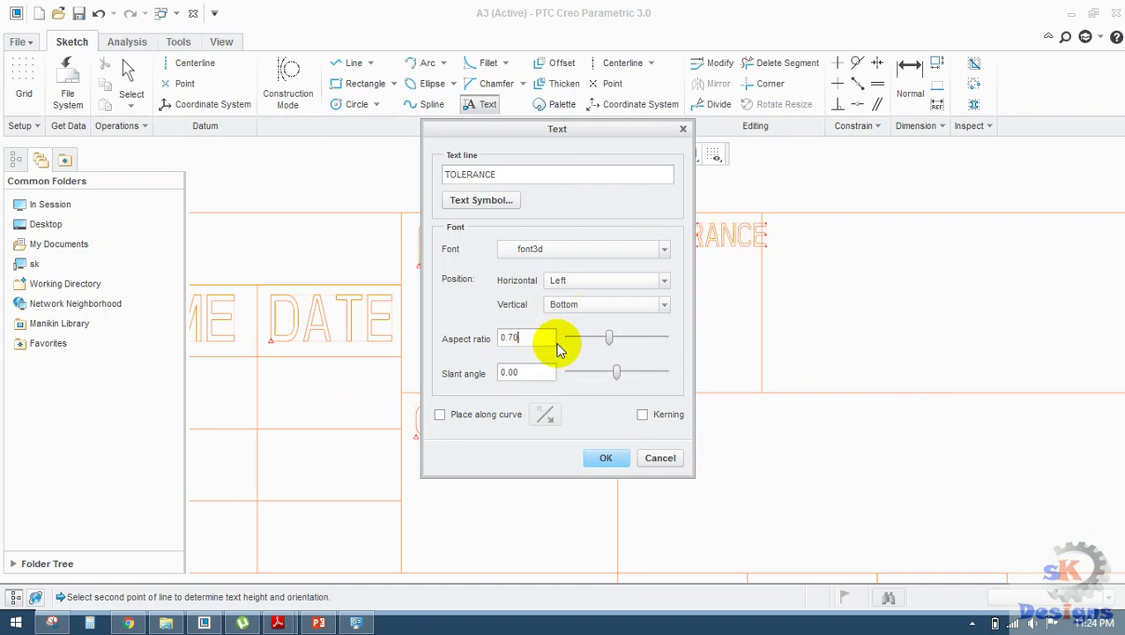
key(BackSpace)
text(0.65)
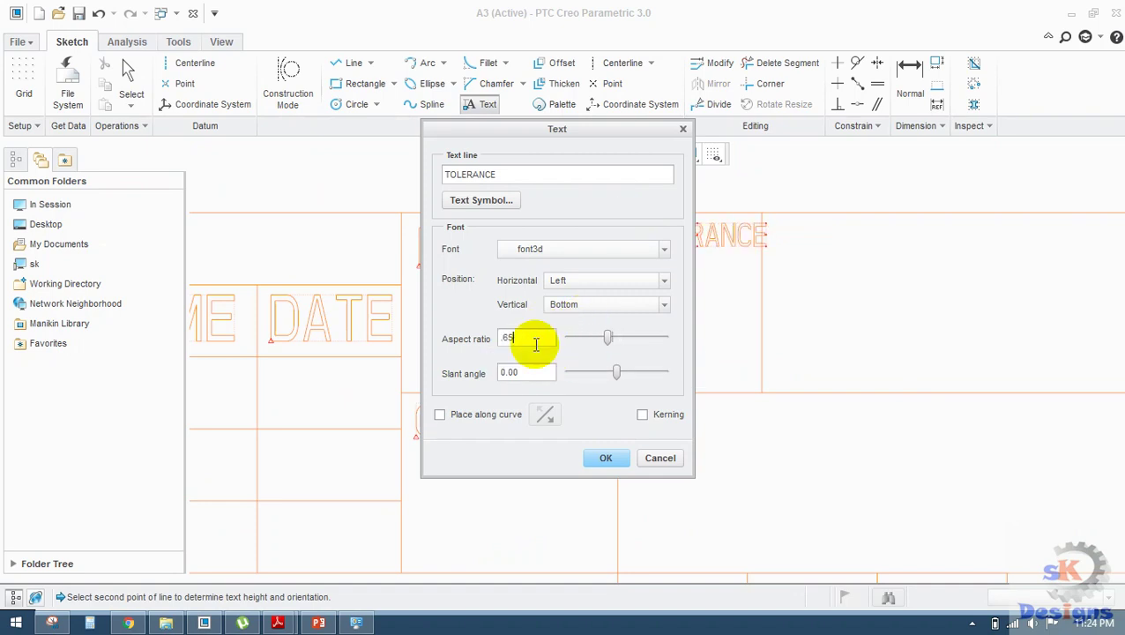
click(603, 456)
- After consulting the title block slide in PowerPoint, add the sketch text COMPANY PROFILE at the top of the wide cell beside TOLERANCE in Creo
middle_drag(742, 285, 503, 313)
click(318, 617)
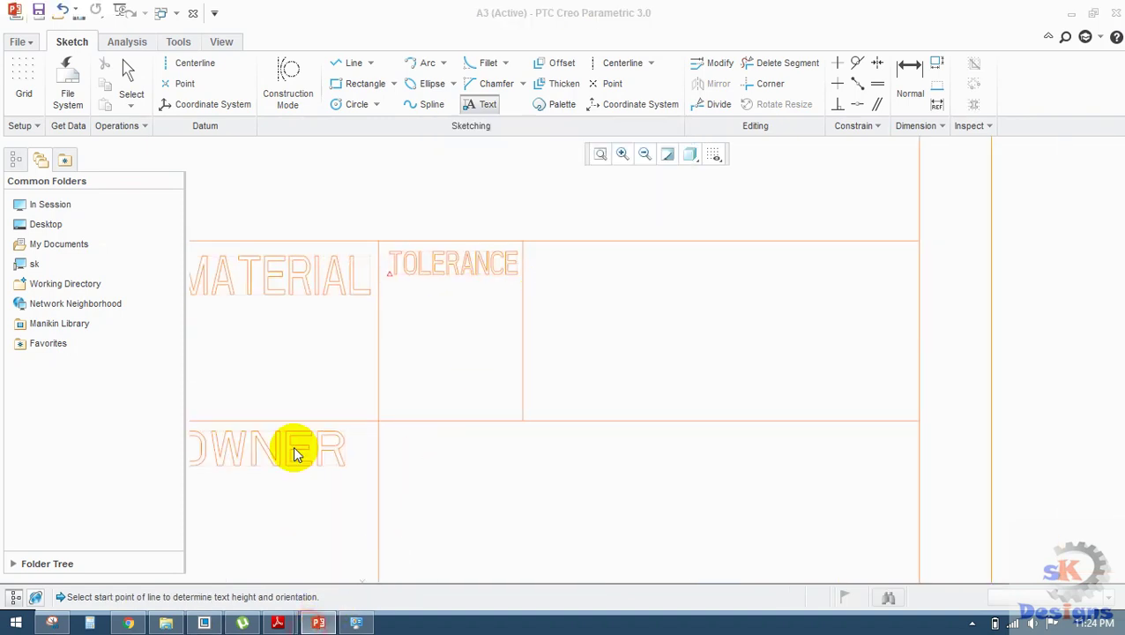
click(103, 319)
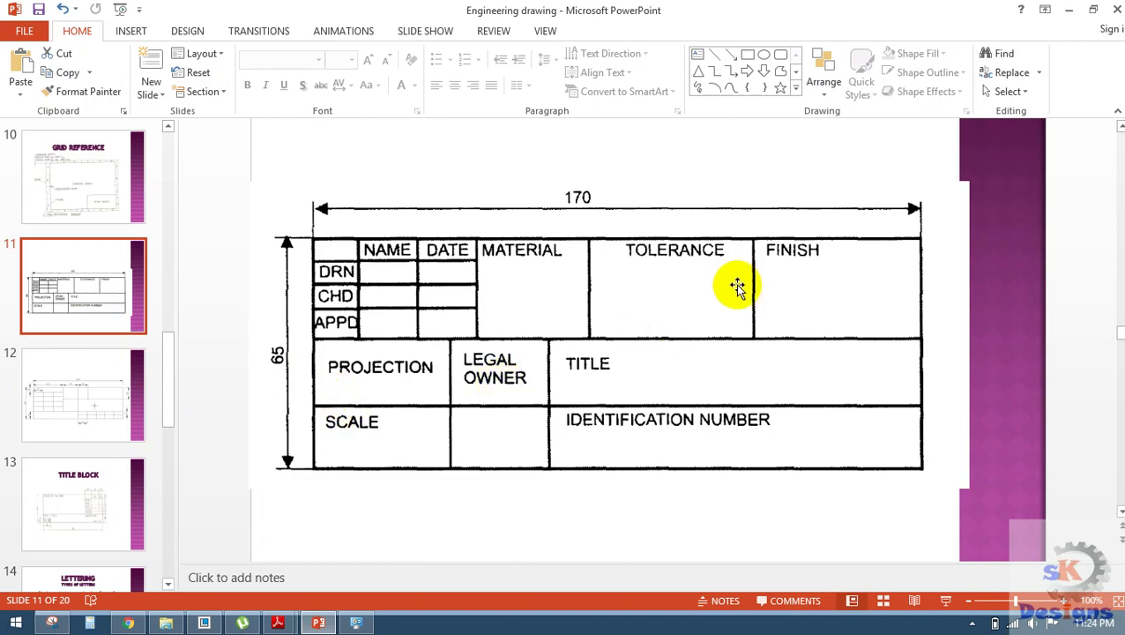
click(319, 622)
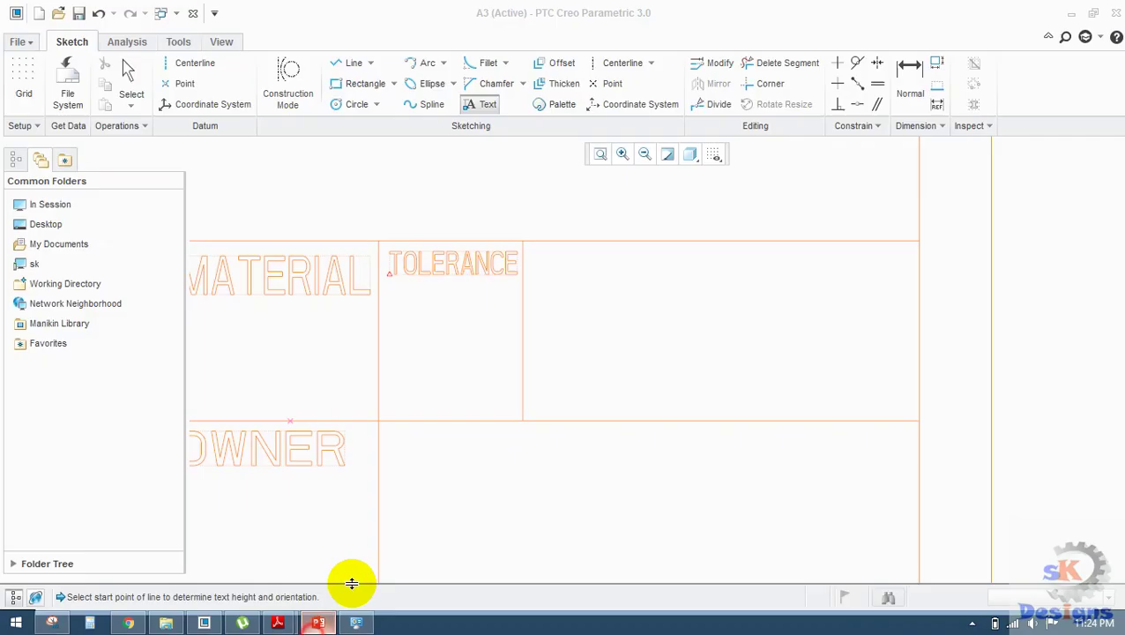
click(533, 281)
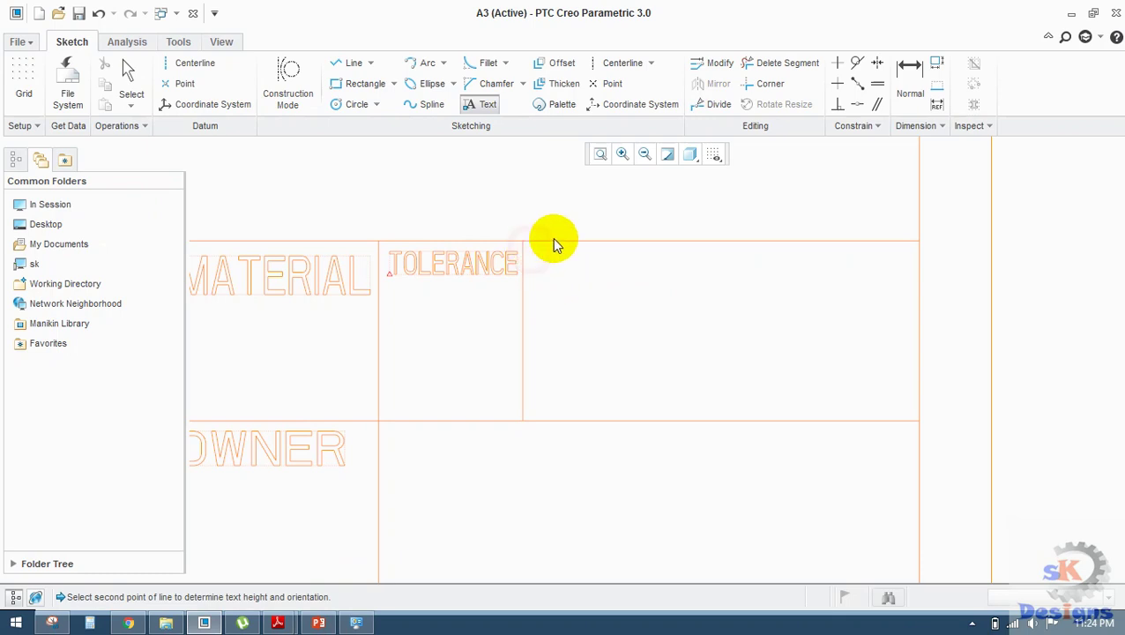
click(554, 240)
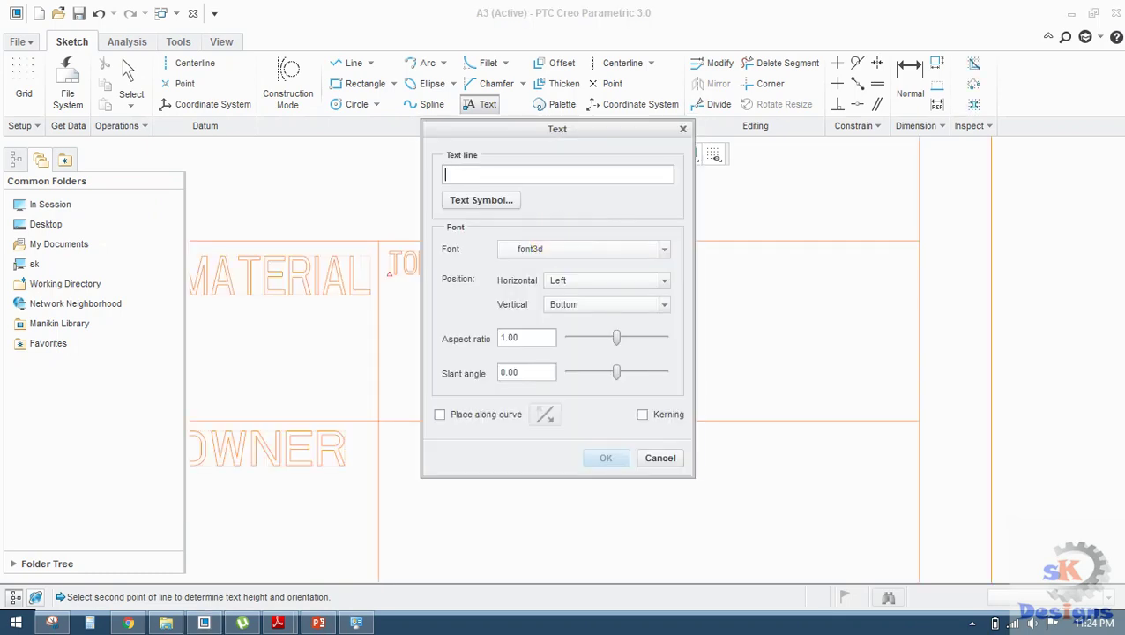
text(COMPANY)
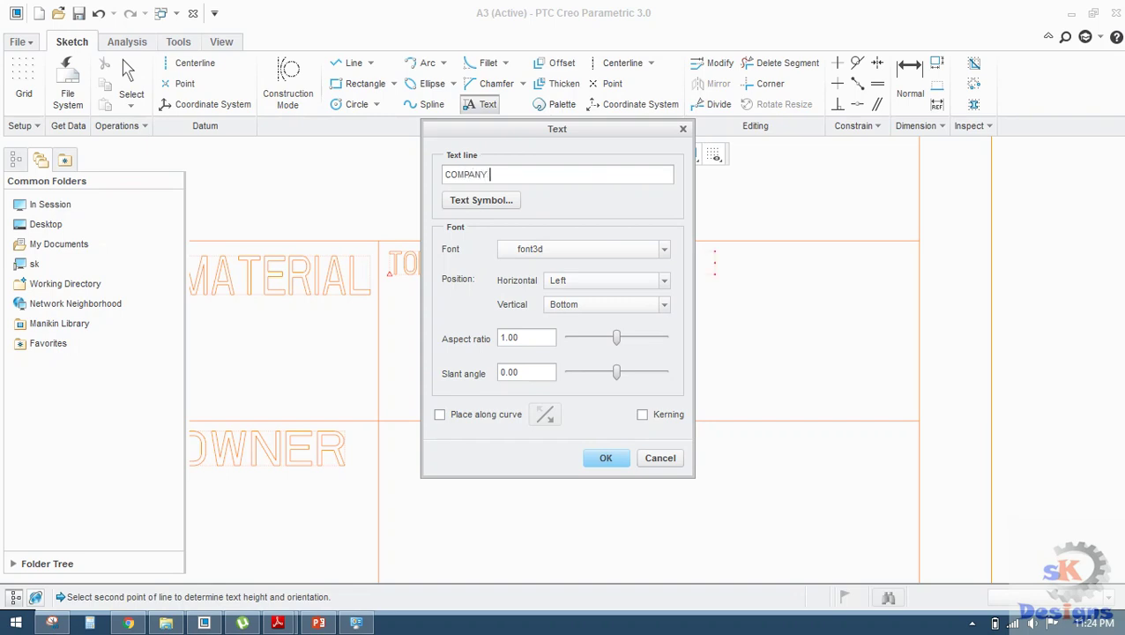
text( PROFILE)
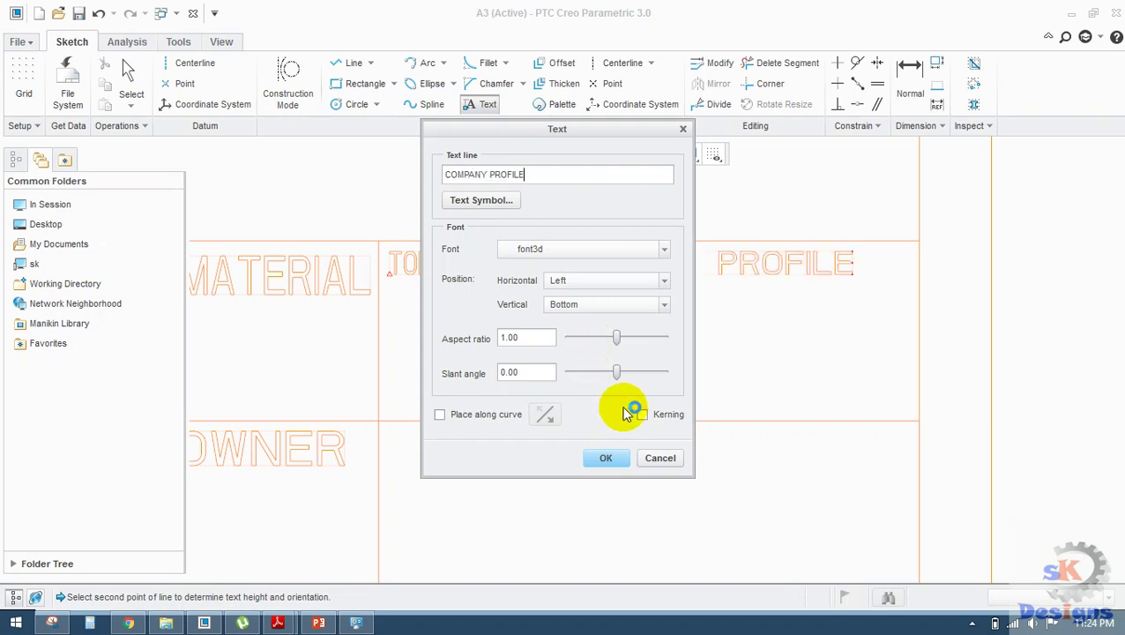
click(605, 457)
- Add the sketch text TITLE- at the top of the large cell to the right of OWNER, keeping the aspect ratio at 1.00
middle_drag(473, 431, 503, 364)
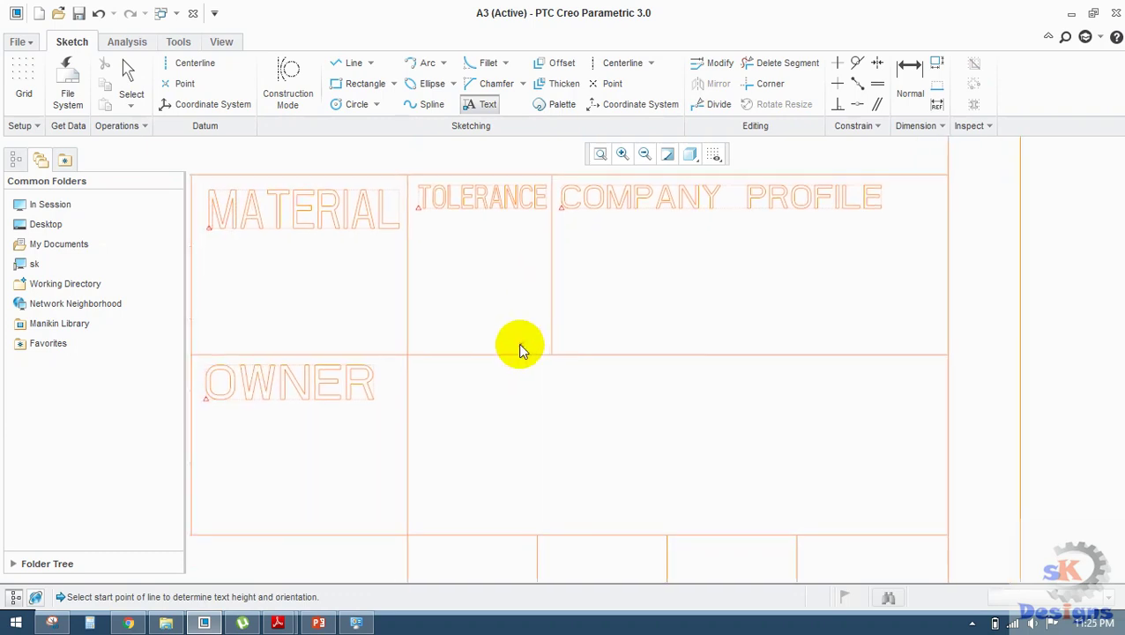
click(430, 402)
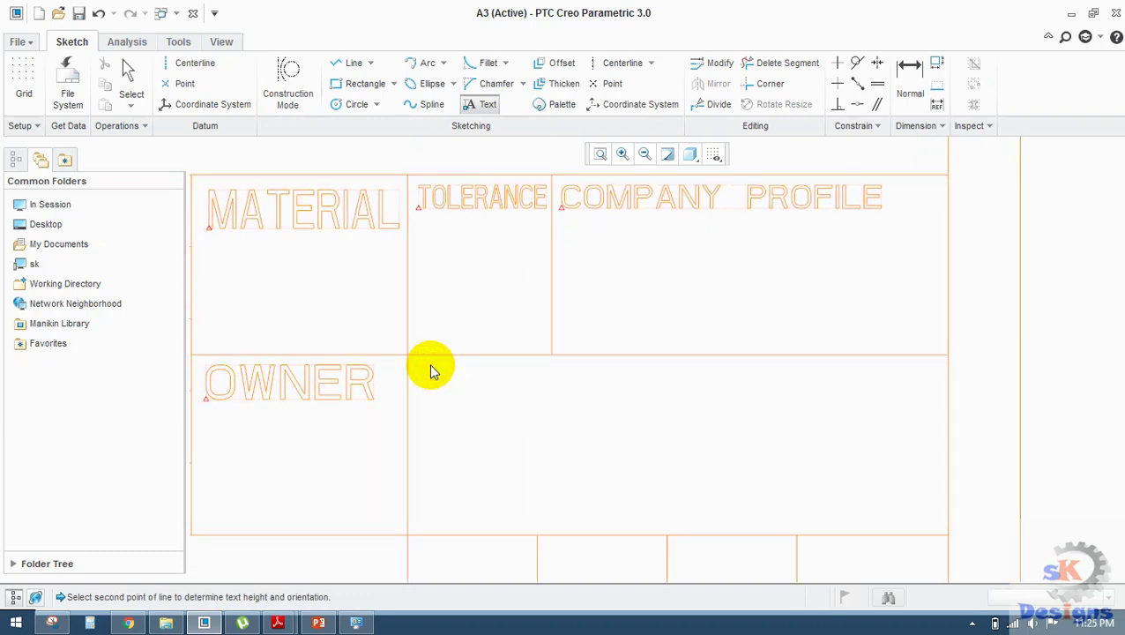
click(430, 370)
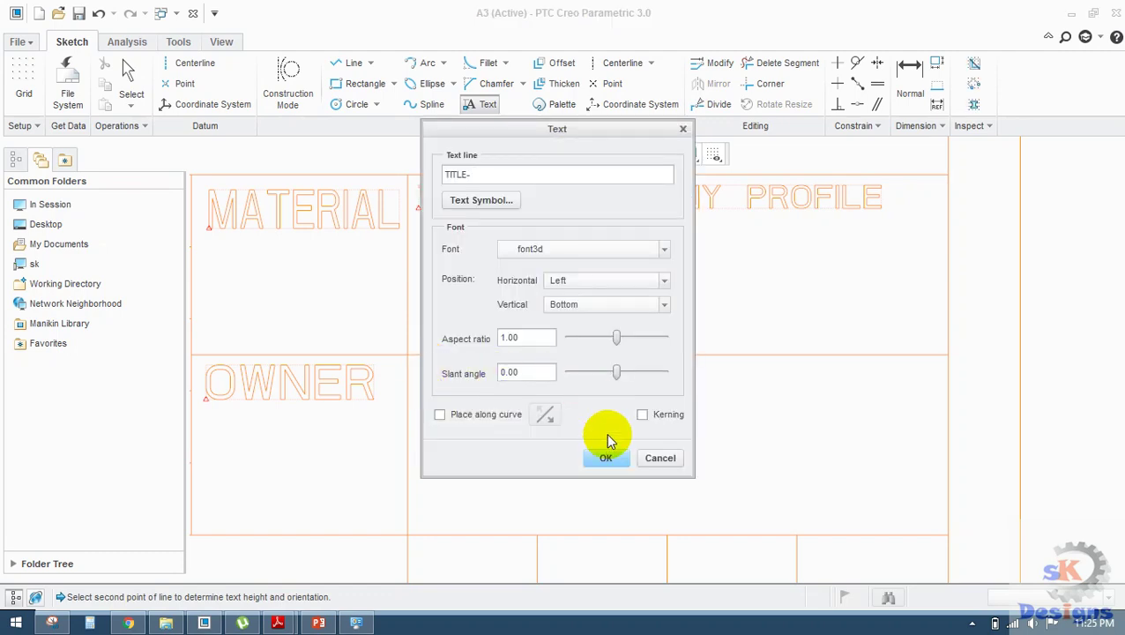
click(602, 451)
- Place the sketch text PROJECTION METHOD in the wide bottom cell of the title block, below APR
scroll(463, 428, down, 2)
scroll(463, 429, up, 7)
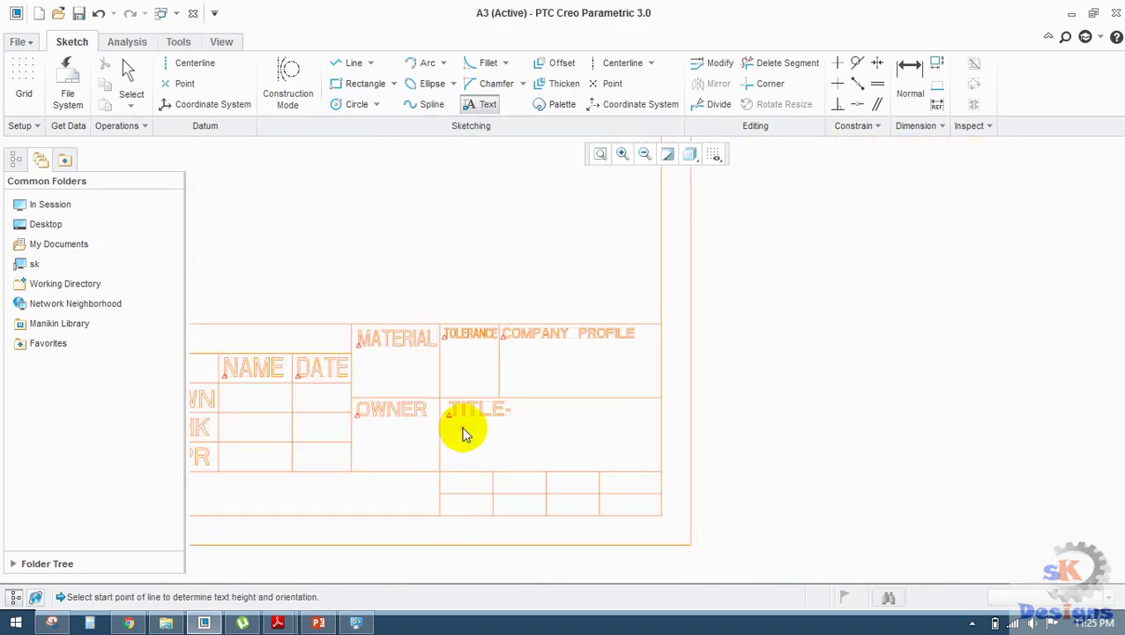
middle_drag(395, 451, 601, 329)
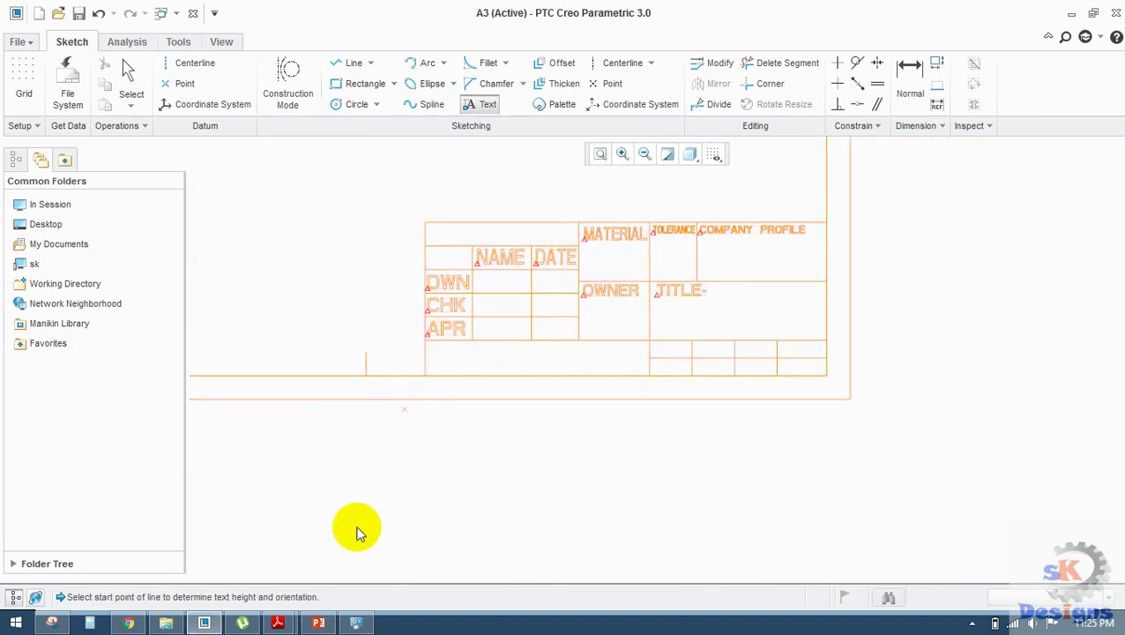
scroll(447, 349, down, 4)
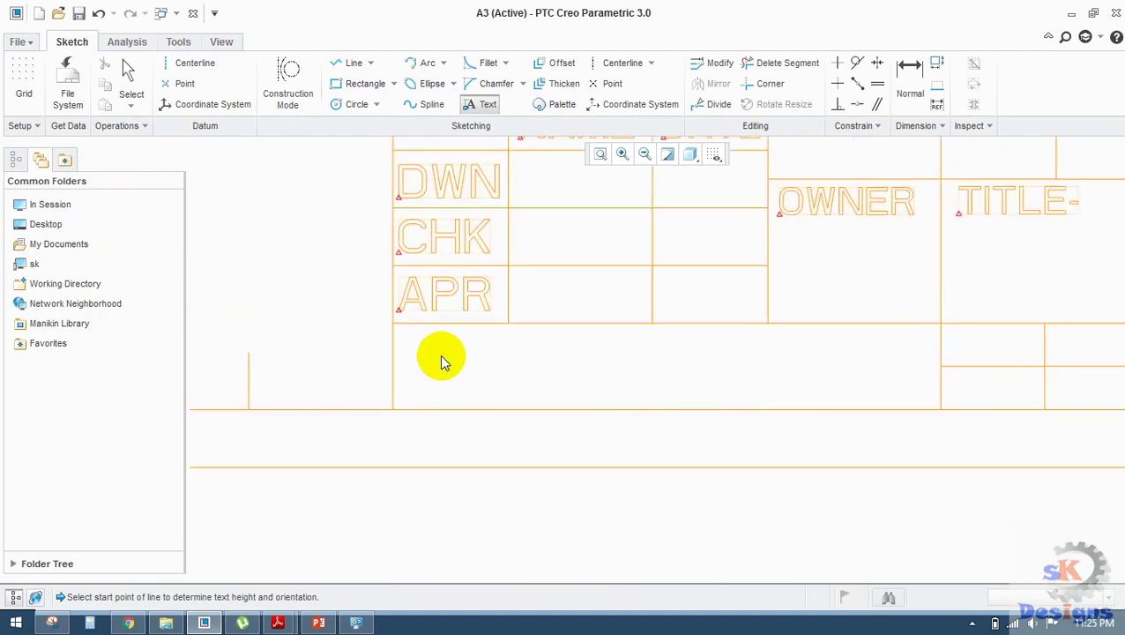
click(407, 391)
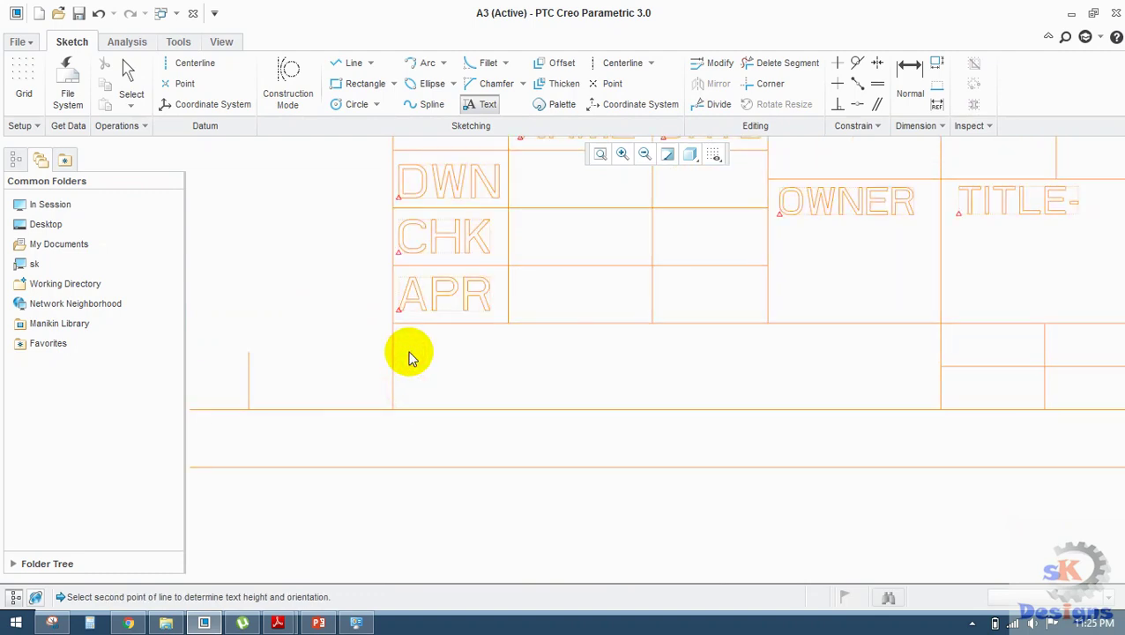
click(408, 357)
text(PROJECTION M)
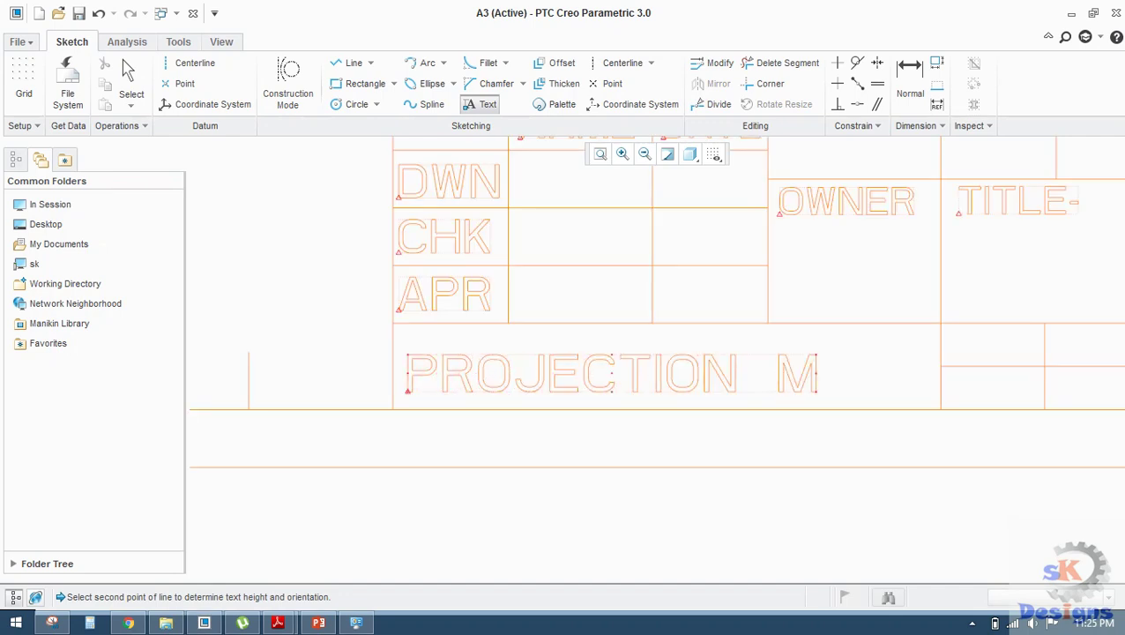
text(OD)
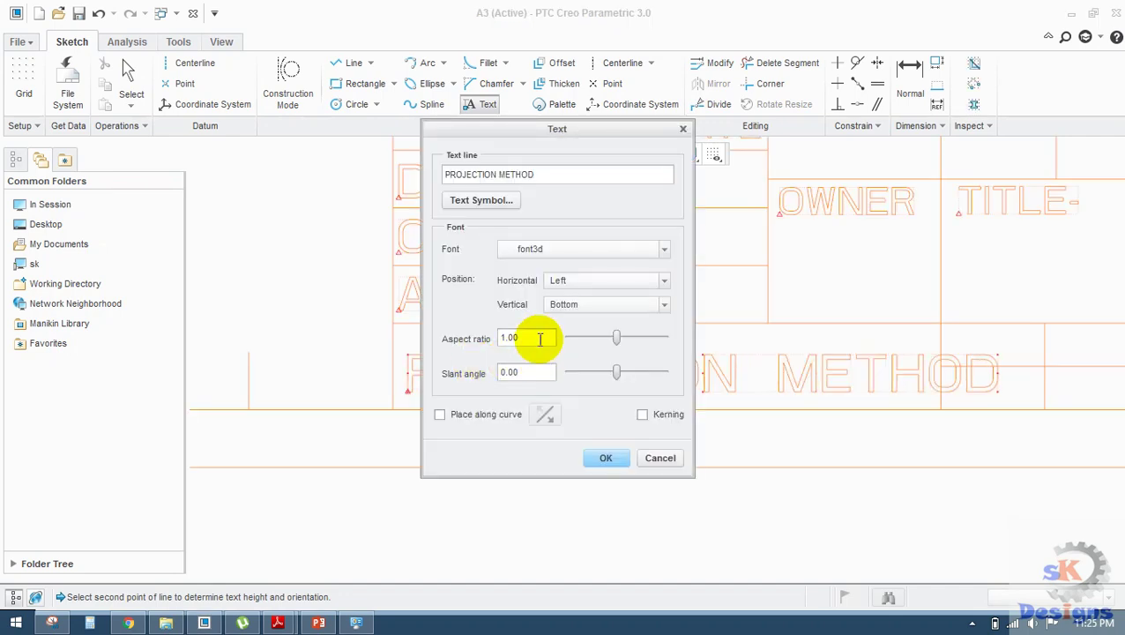
- Set the PROJECTION METHOD text's aspect ratio to 0.75 so it fits its cell and accept the text
key(BackSpace)
text(.65)
key(Return)
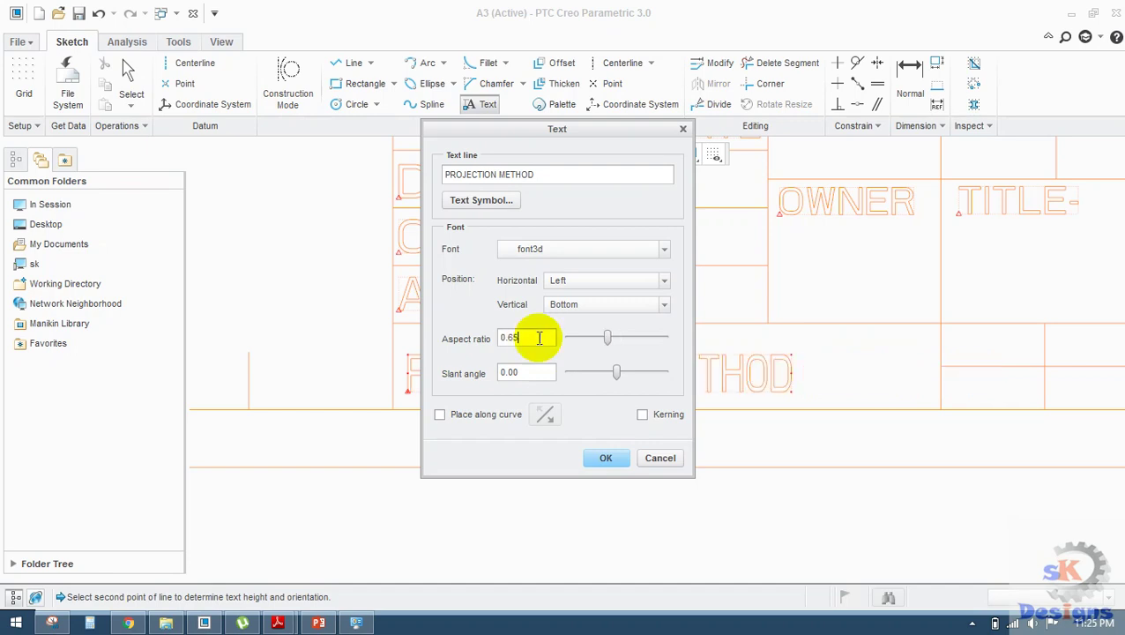
double_click(536, 338)
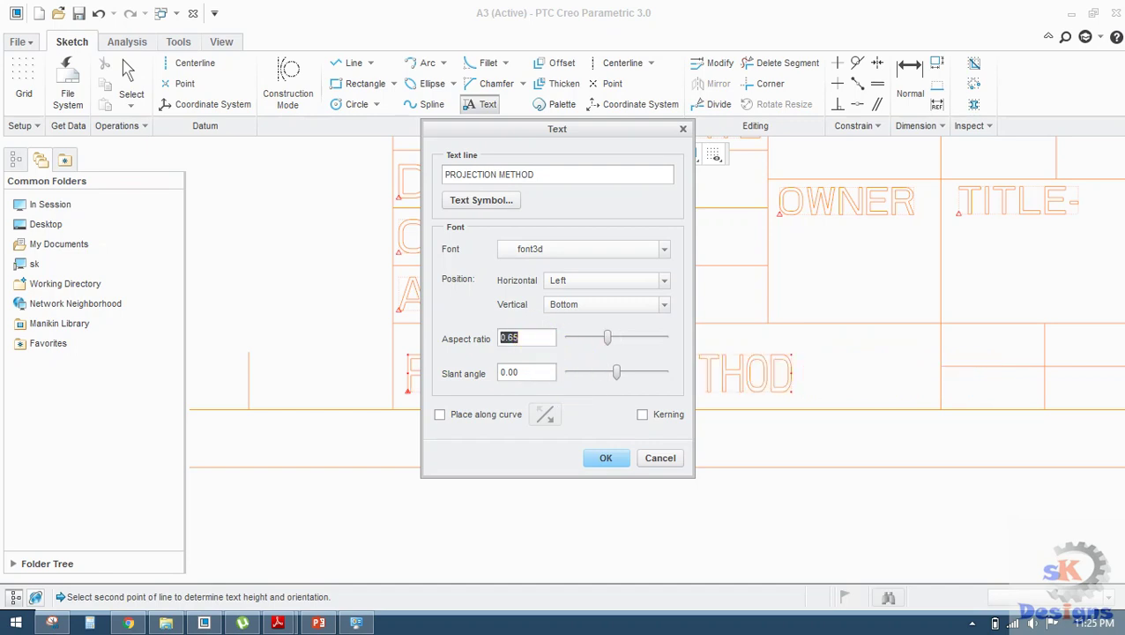
text(.7)
key(Return)
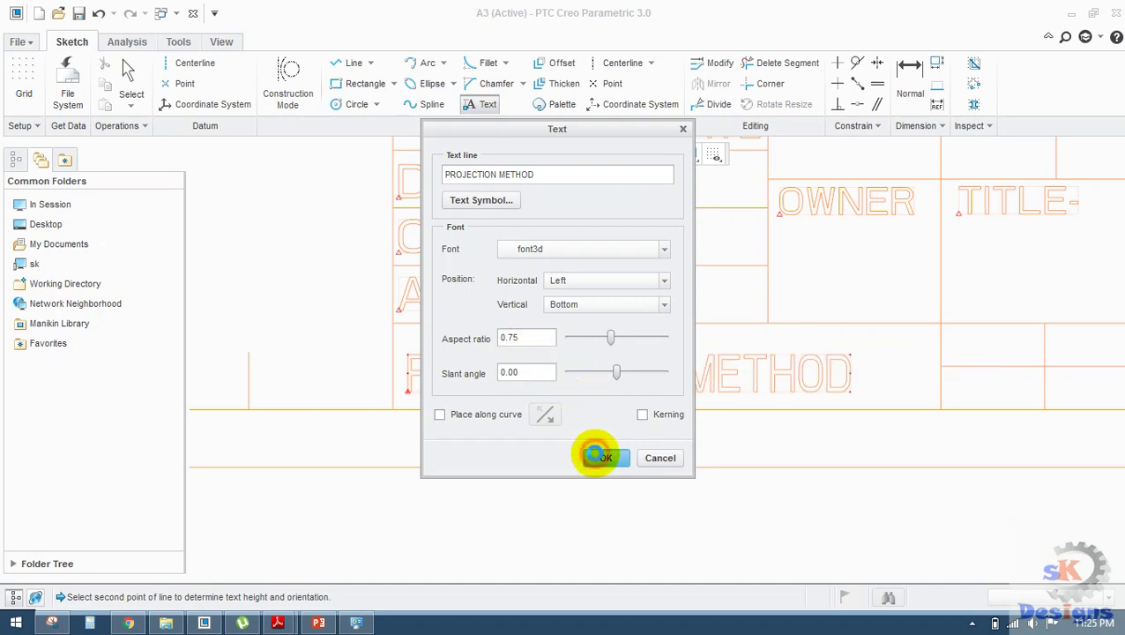
click(606, 457)
- Examine the small empty cells, the labelled title block and the whole A3 sheet, and end text placement
middle_drag(782, 365, 520, 374)
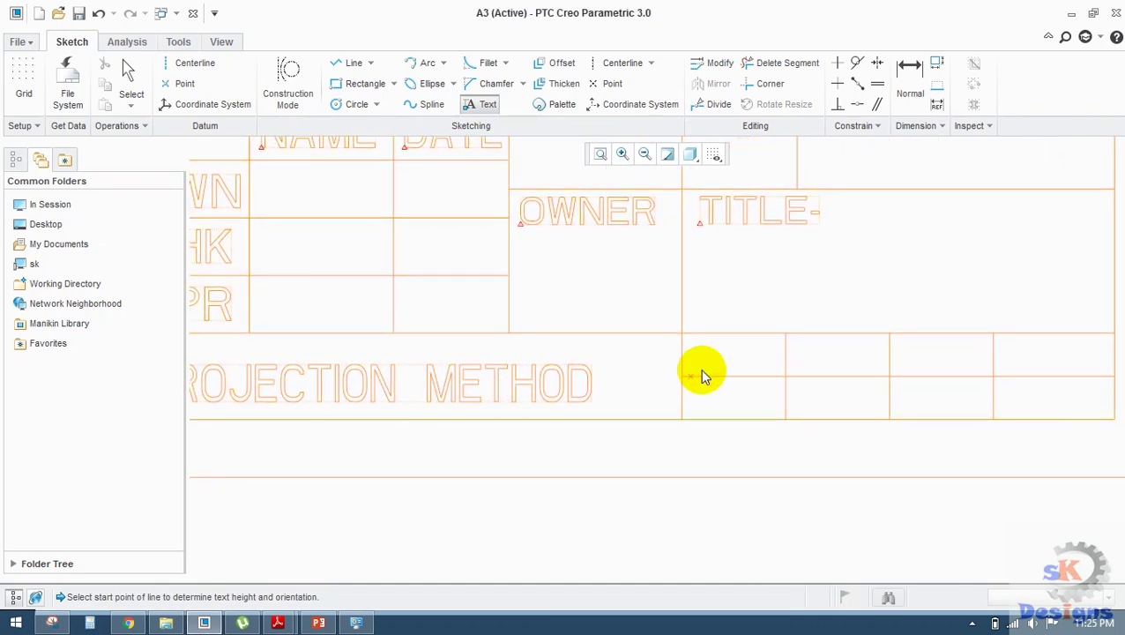
mouse_move(652, 360)
middle_down()
mouse_move(493, 351)
mouse_move(529, 357)
middle_up()
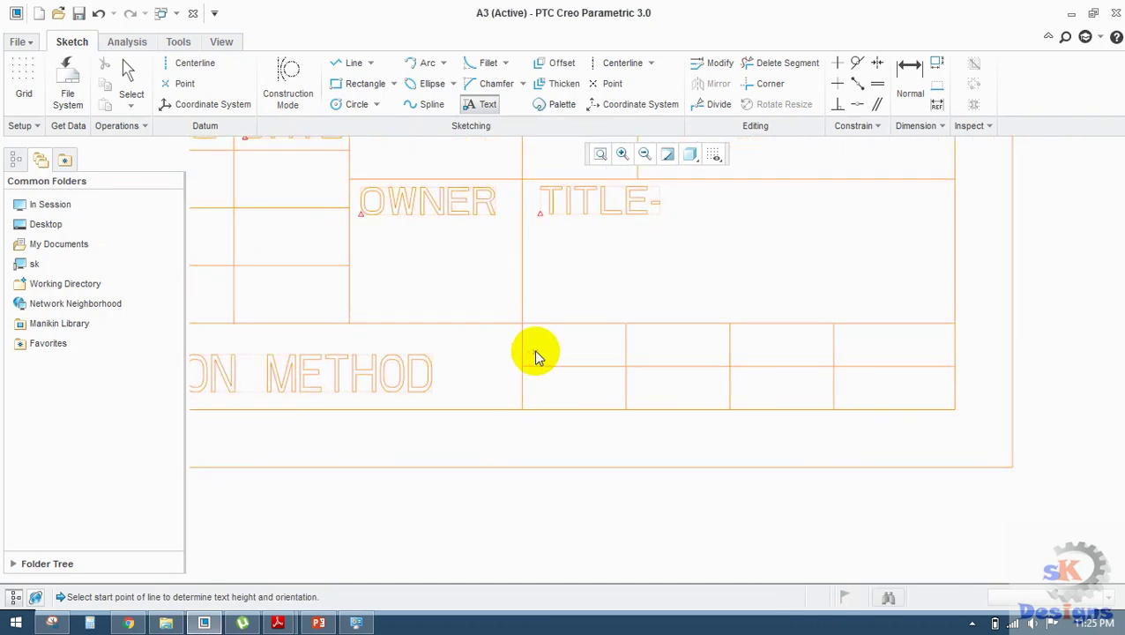
scroll(796, 354, up, 2)
scroll(796, 355, down, 6)
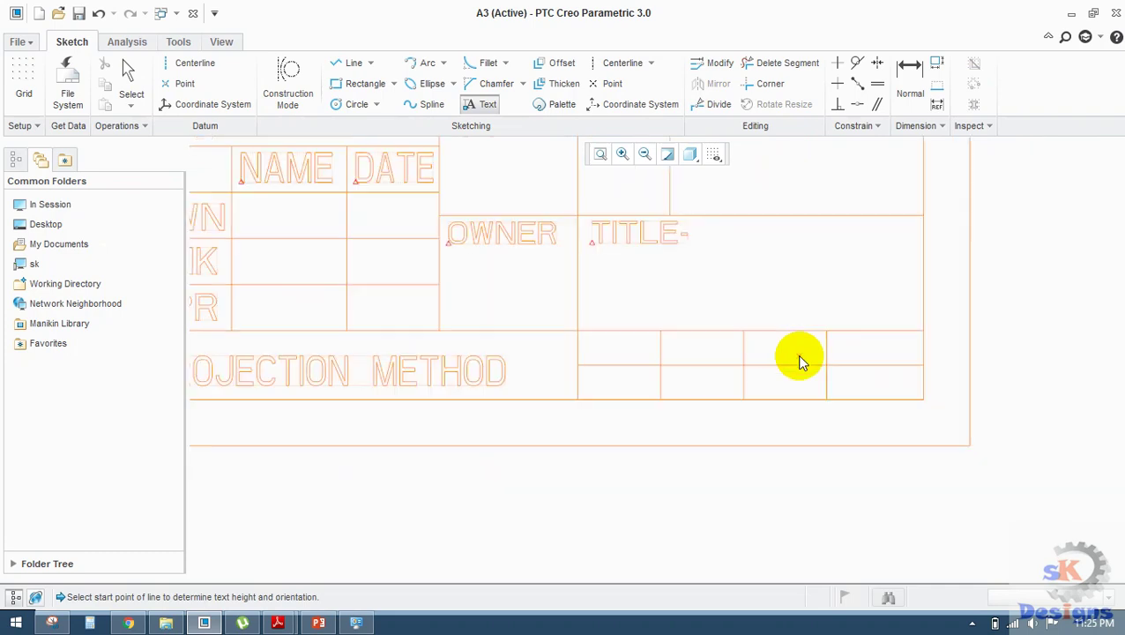
middle_drag(680, 334, 634, 338)
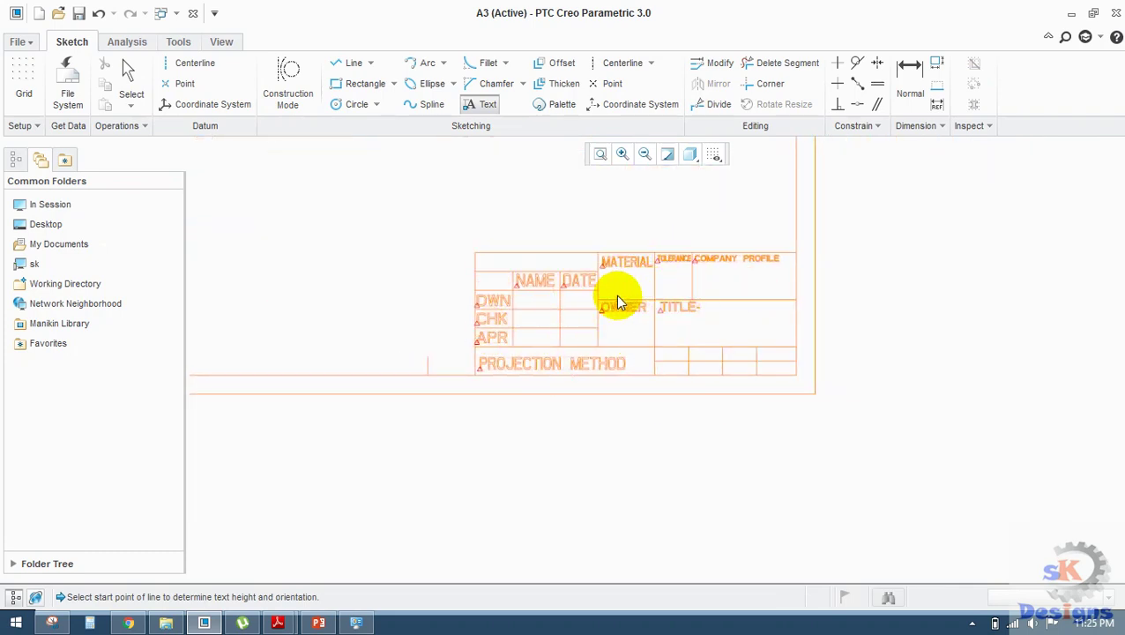
scroll(592, 298, down, 1)
middle_drag(624, 326, 799, 377)
scroll(683, 326, down, 1)
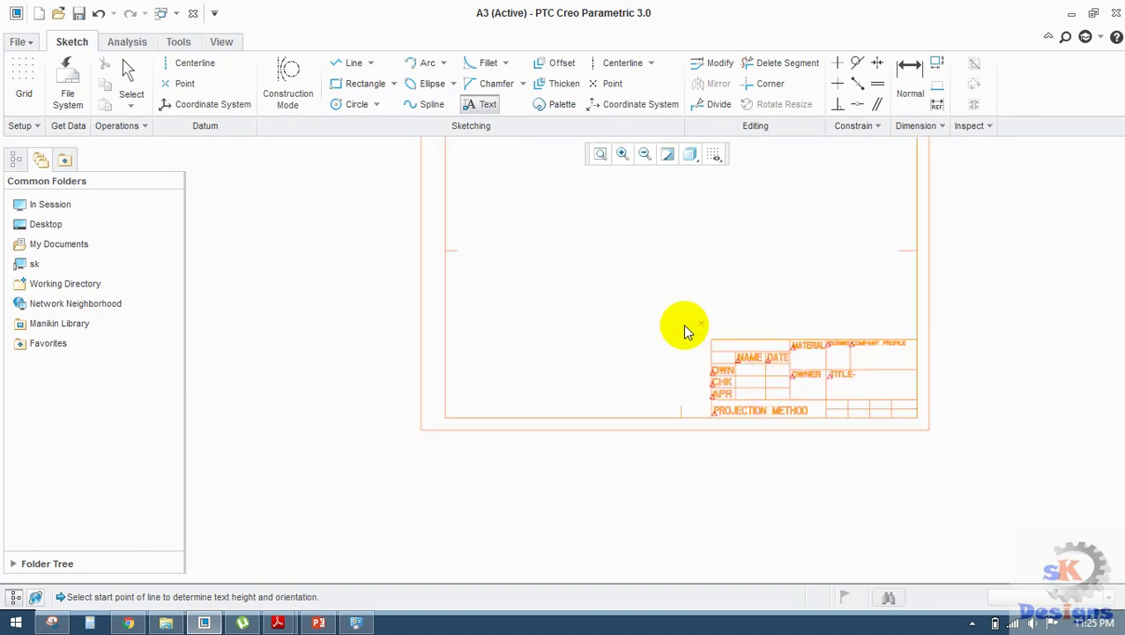
middle_drag(683, 326, 616, 417)
scroll(613, 401, down, 1)
middle_click(740, 236)
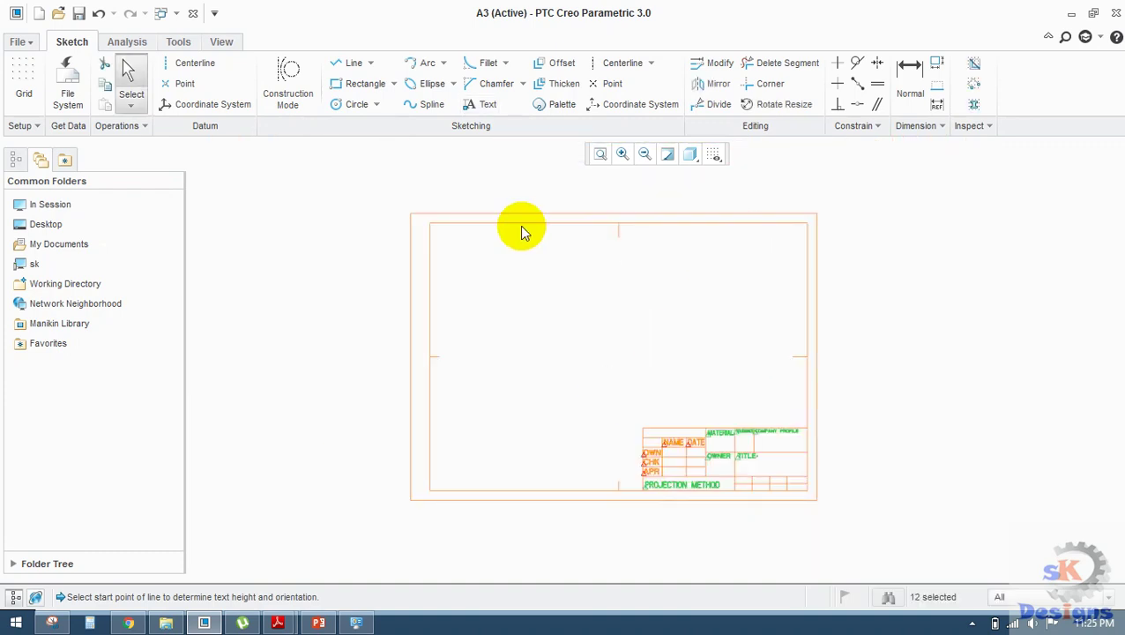
- Save the A3 section sketch to the Desktop folder, keeping the model name A3.SEC
click(25, 40)
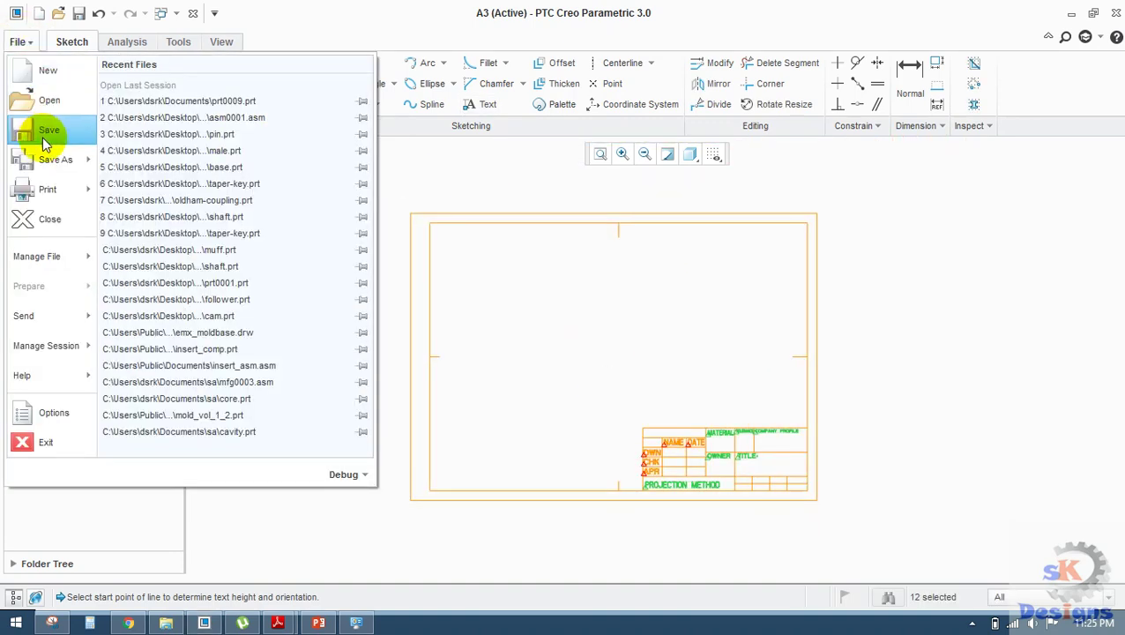
click(50, 132)
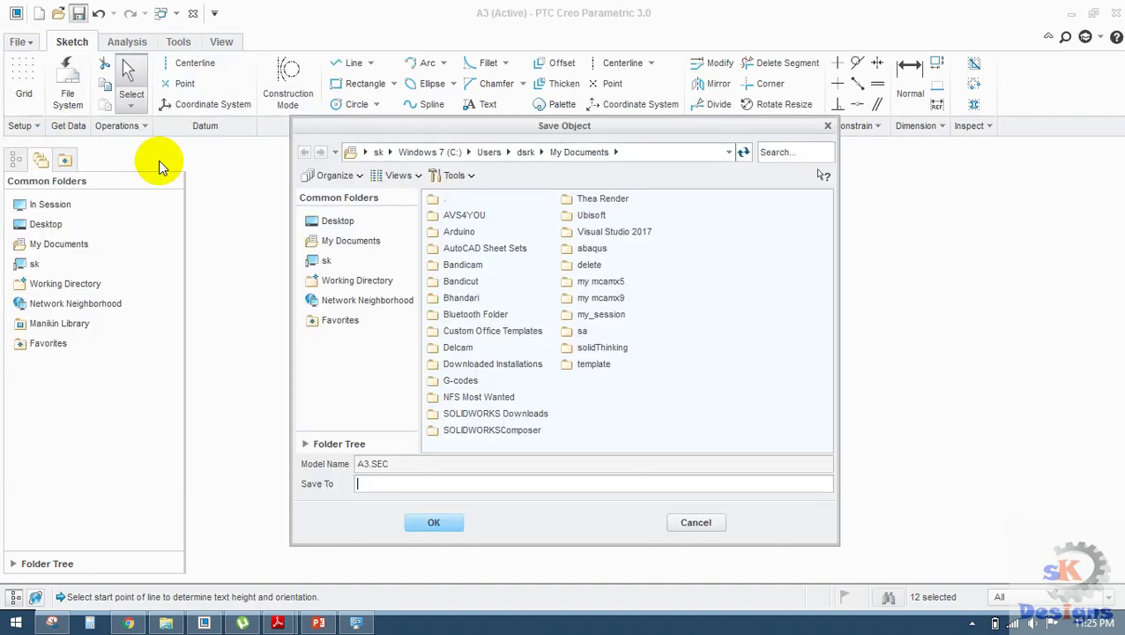
click(337, 221)
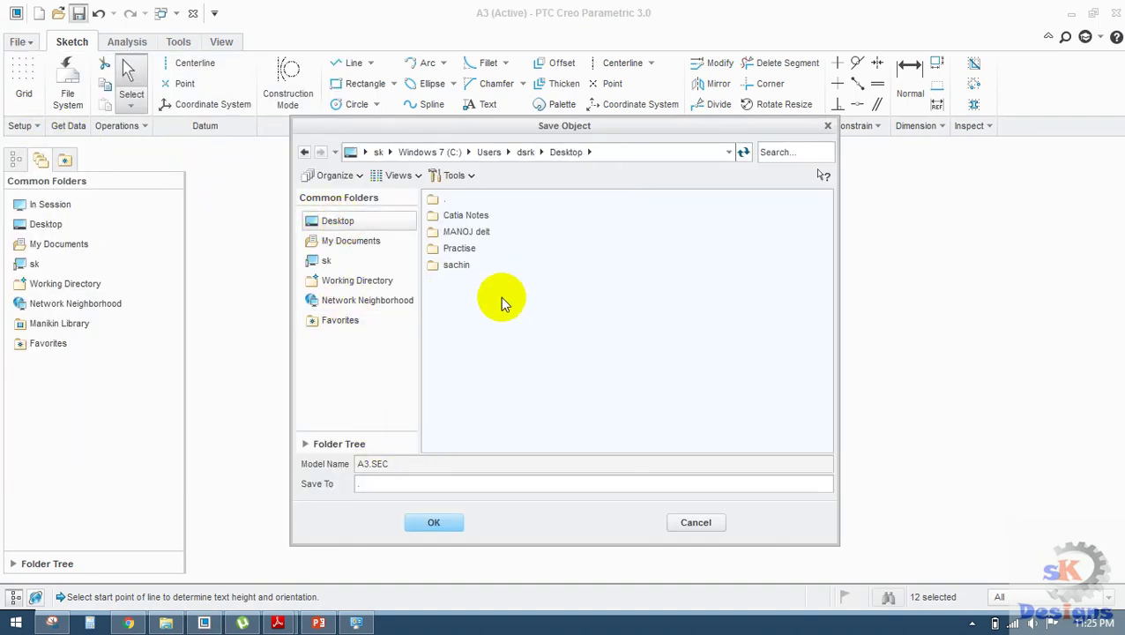
click(404, 466)
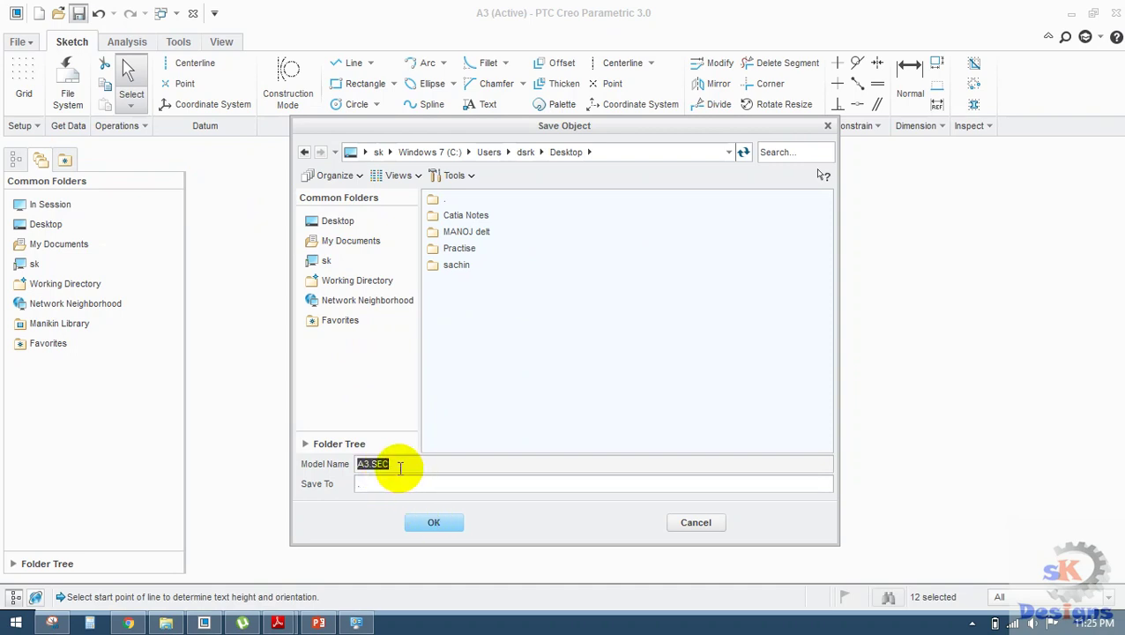
click(434, 523)
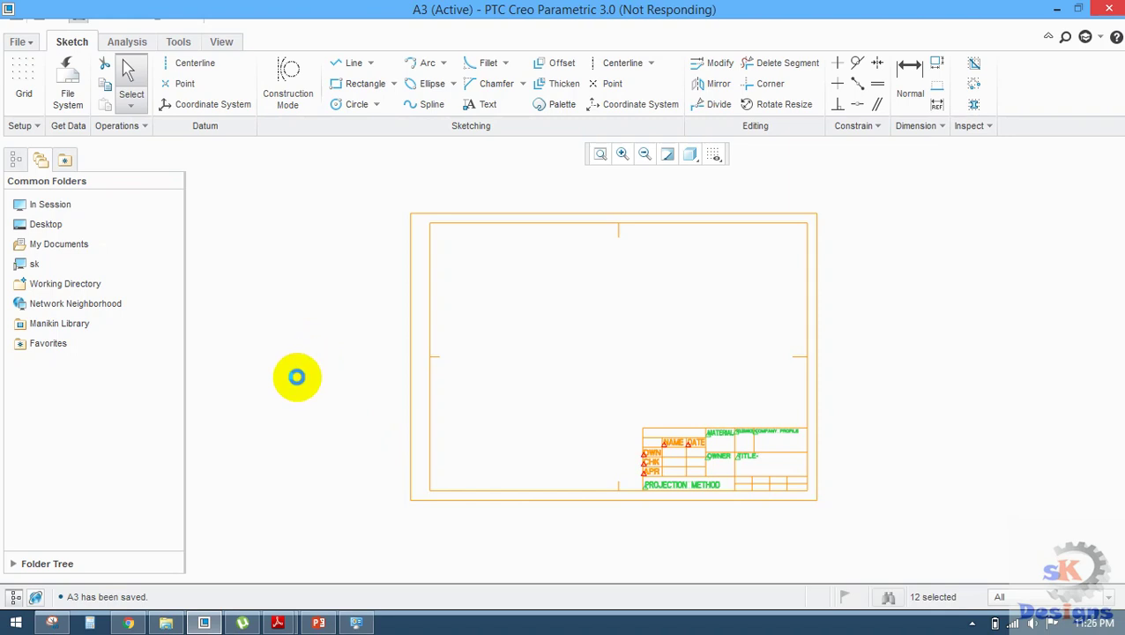
- Close the running Chrome, File Explorer and uTorrent windows
right_click(132, 624)
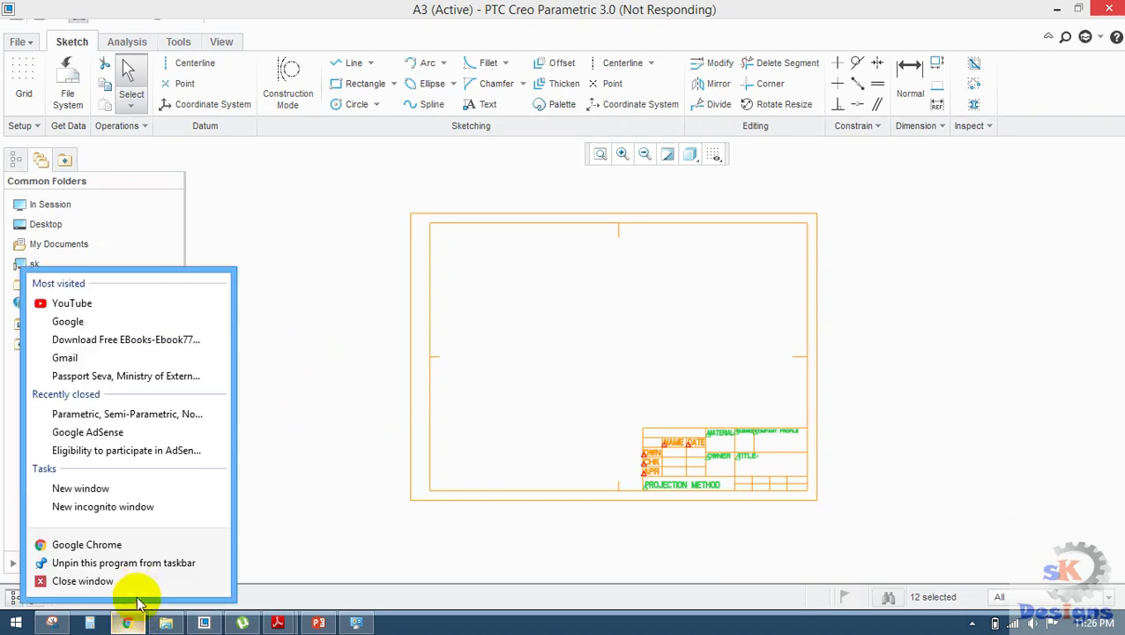
click(101, 583)
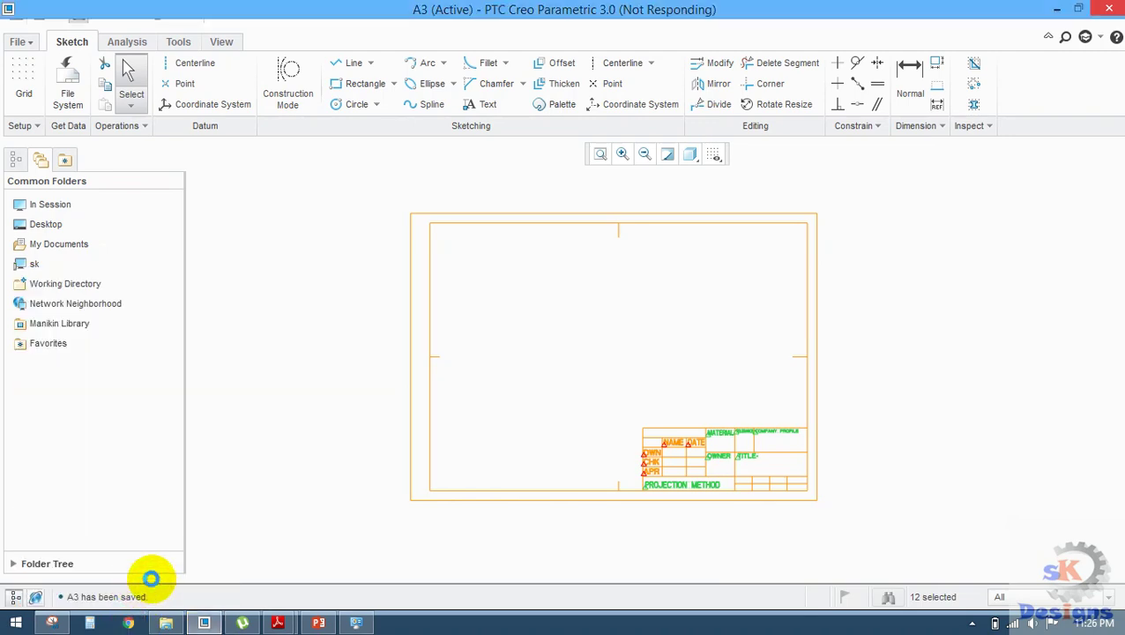
right_click(166, 622)
click(158, 583)
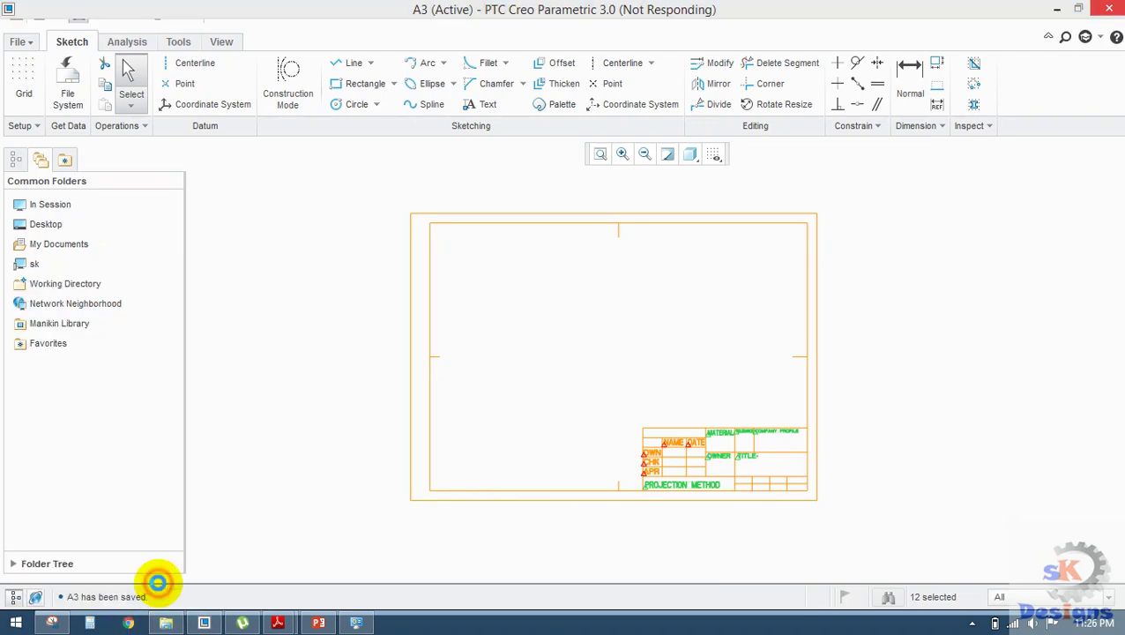
right_click(233, 621)
click(231, 582)
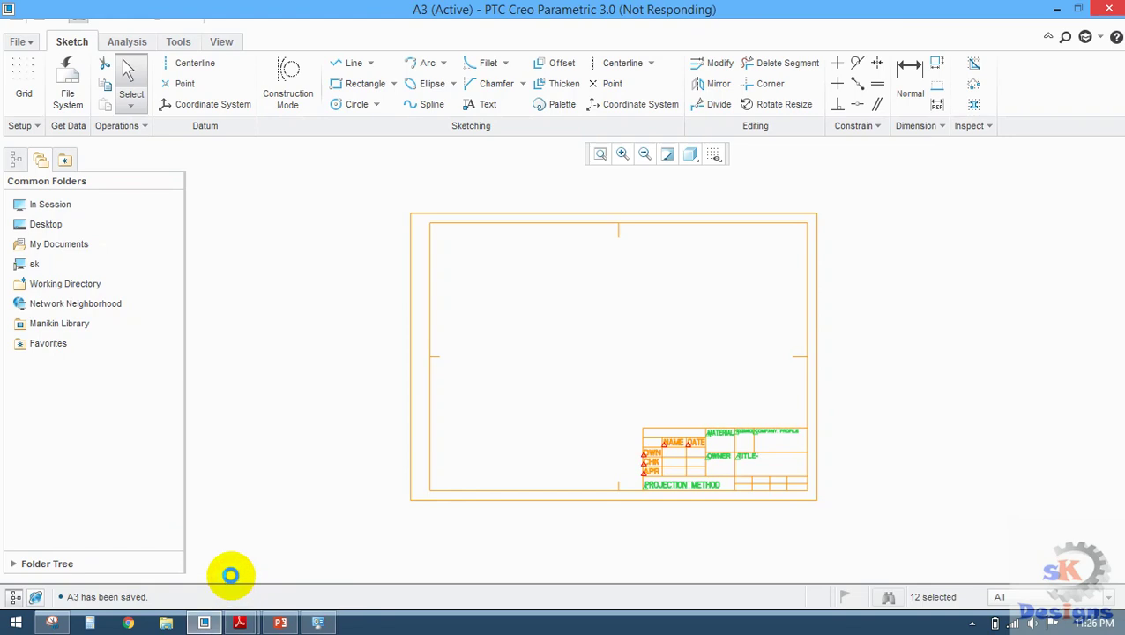
- Close the running program listed after PowerPoint and the PDF reader, leaving PowerPoint open
right_click(314, 624)
click(319, 582)
right_click(284, 624)
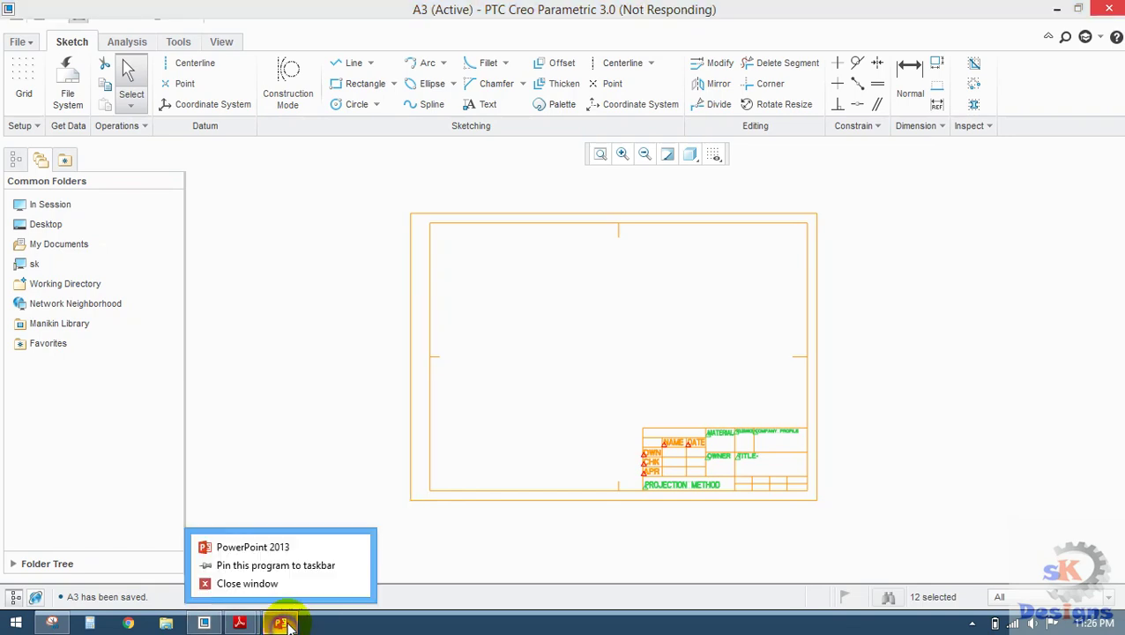
right_click(239, 622)
click(249, 580)
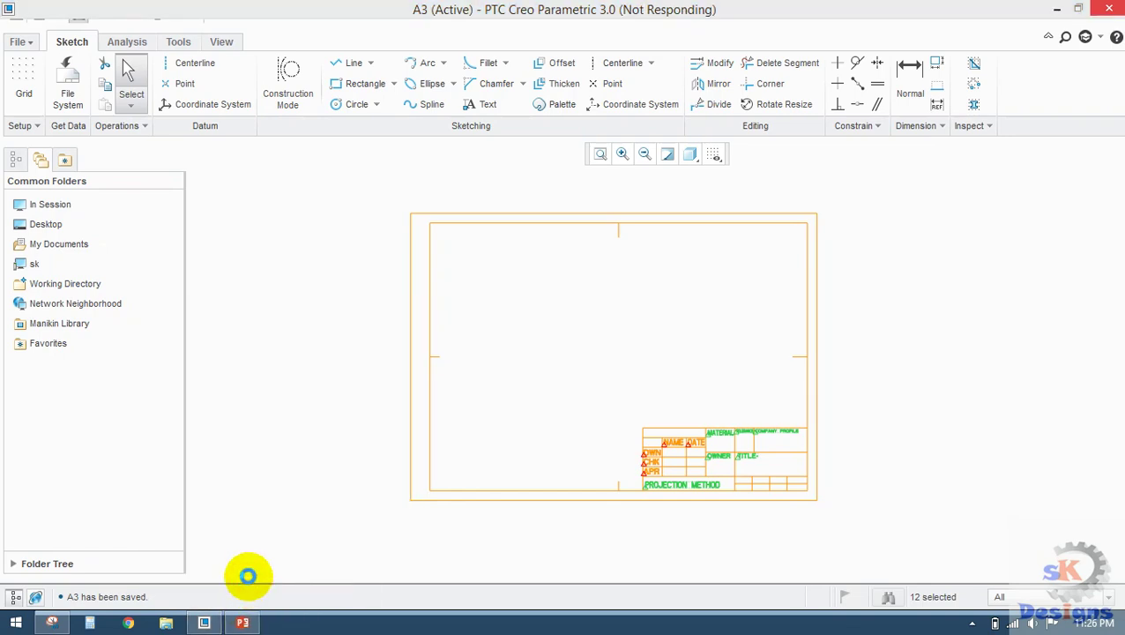
- Close the Snipping Tool without saving changes to the snip
right_click(48, 621)
click(60, 583)
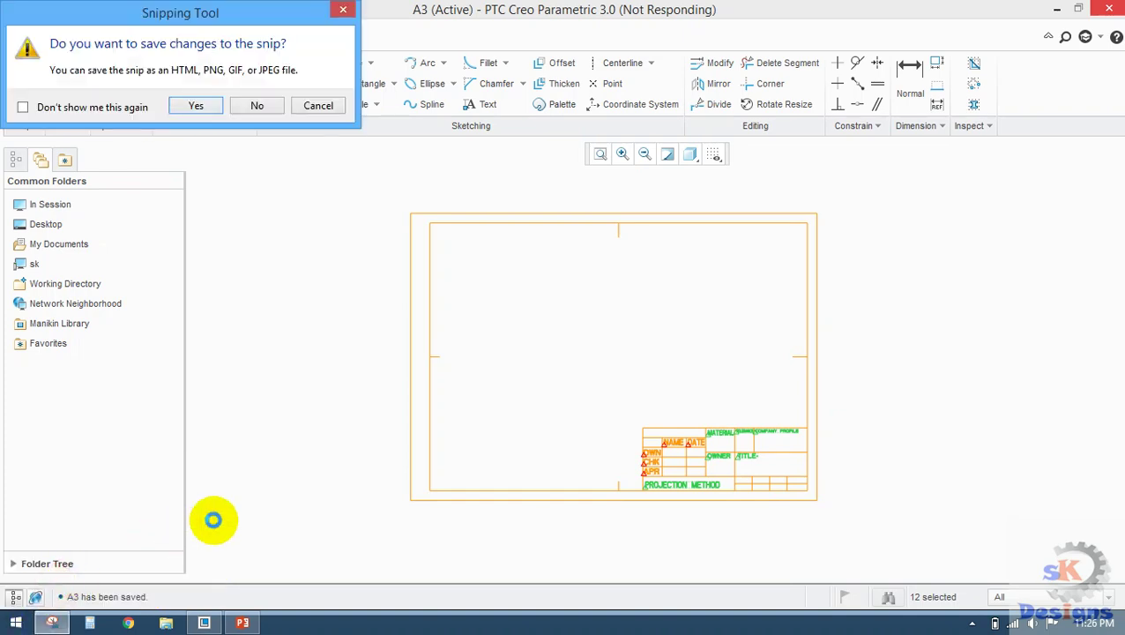
click(249, 104)
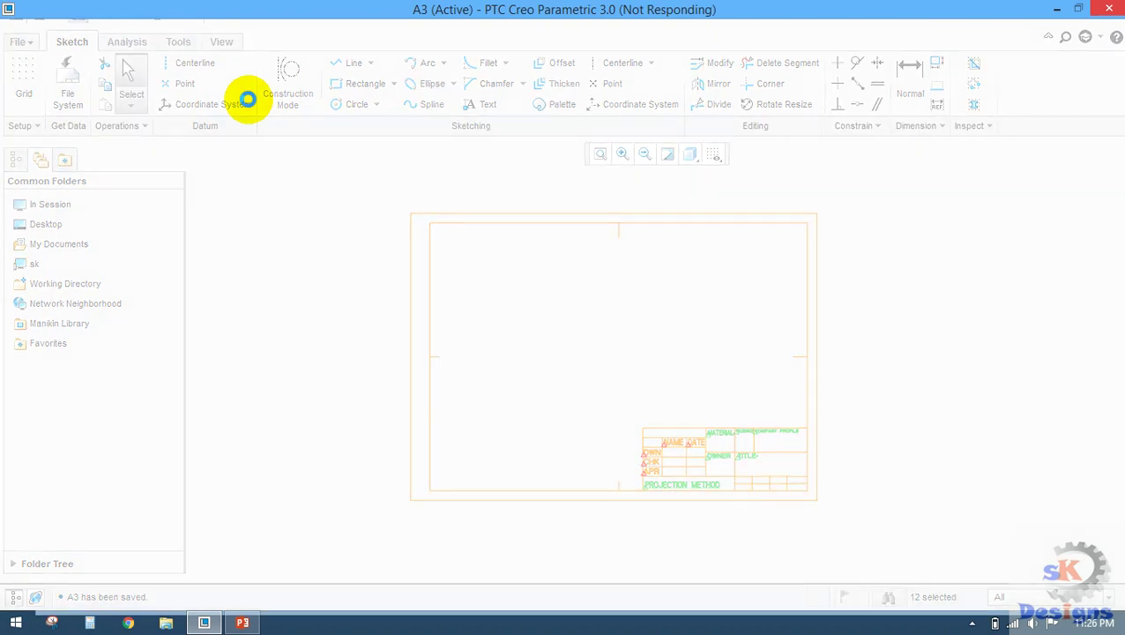
click(971, 622)
click(997, 517)
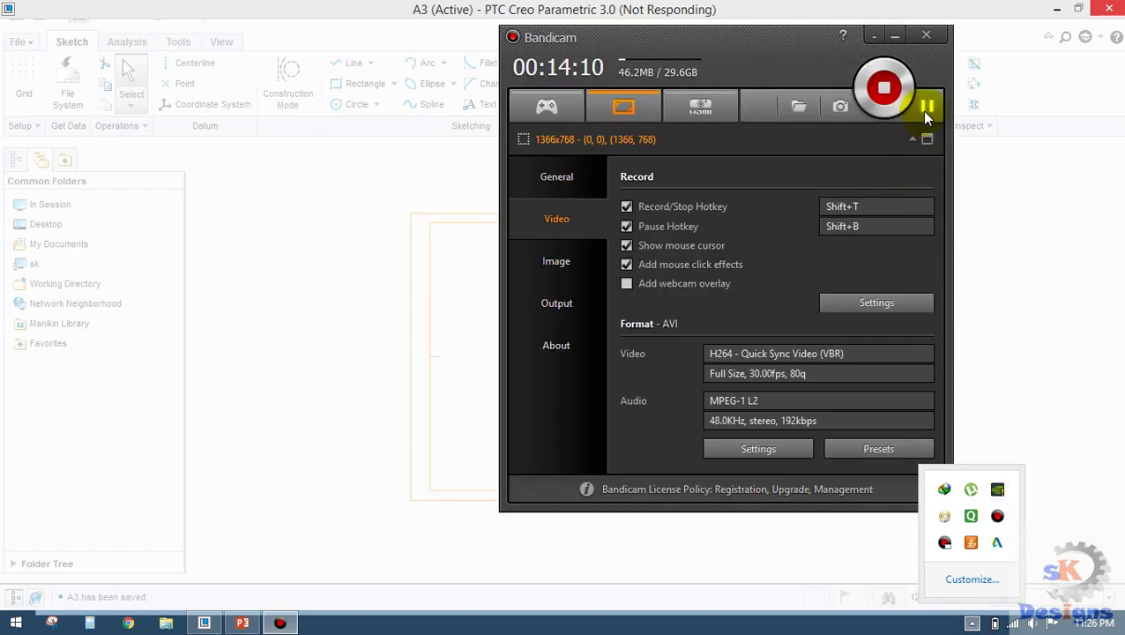
click(926, 106)
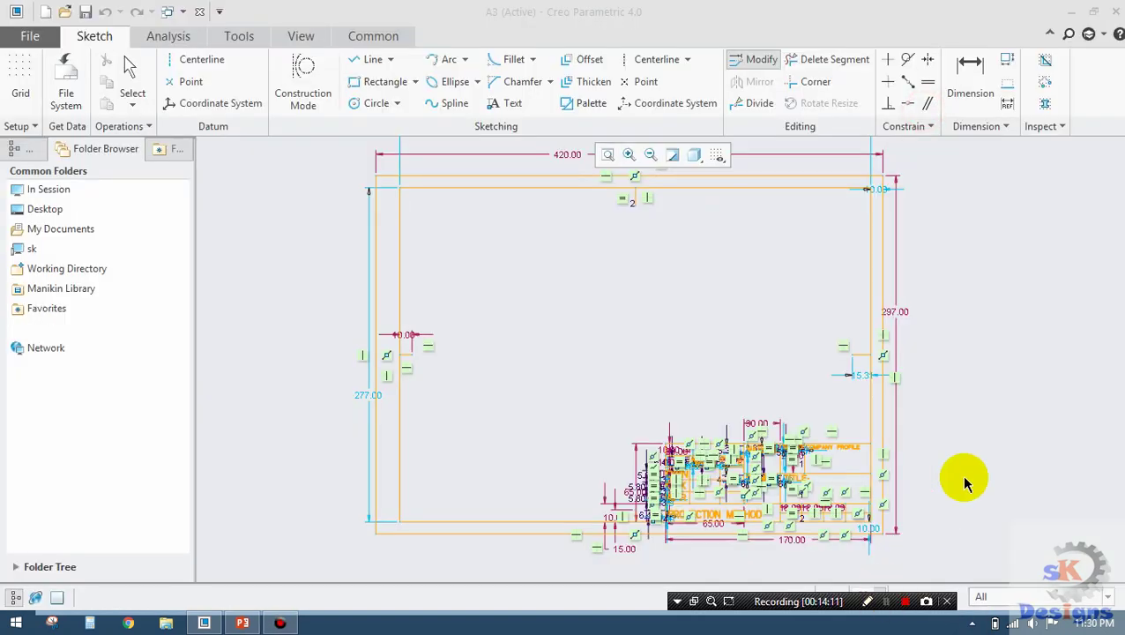
- Hide all sketch display items, including dimensions, constraints, grid and vertices, and save the A3 sketch
click(963, 477)
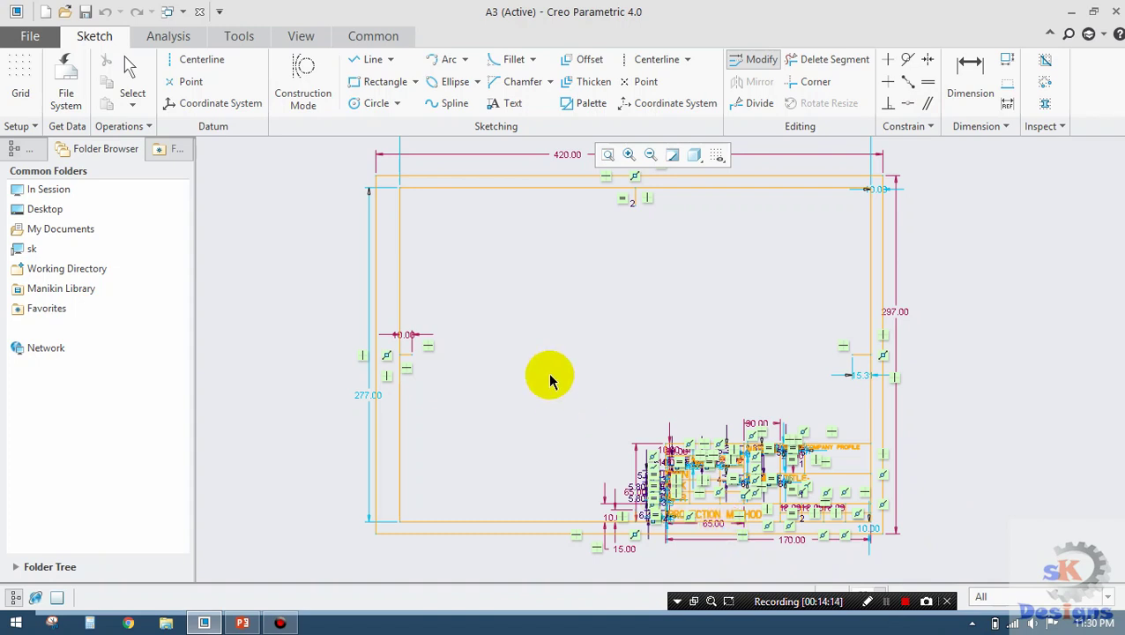
middle_drag(657, 427, 583, 409)
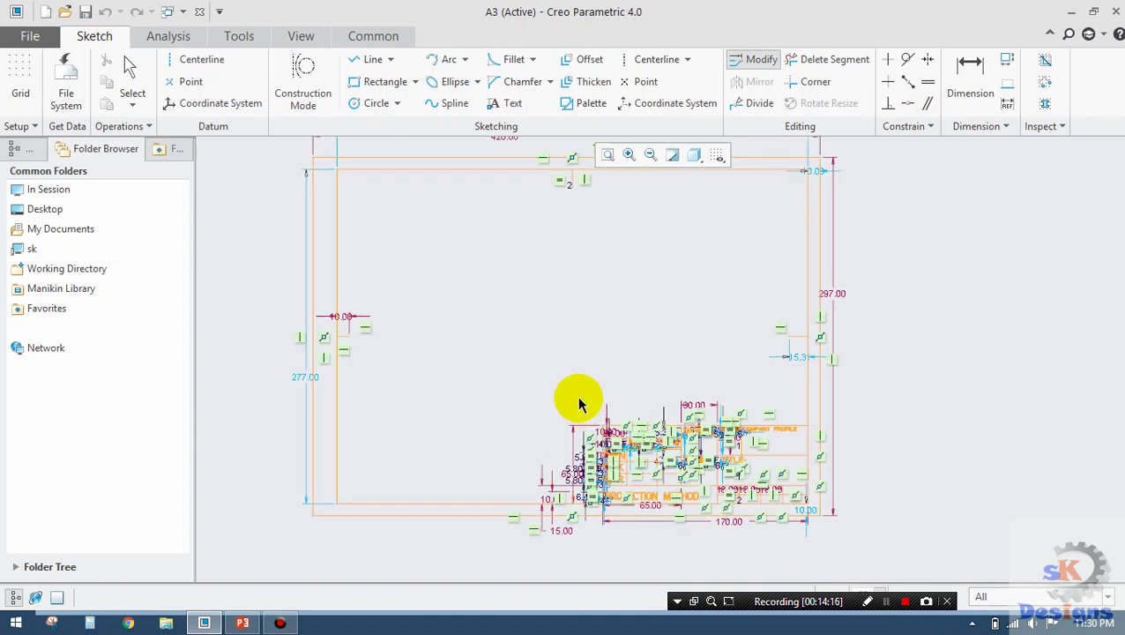
click(718, 156)
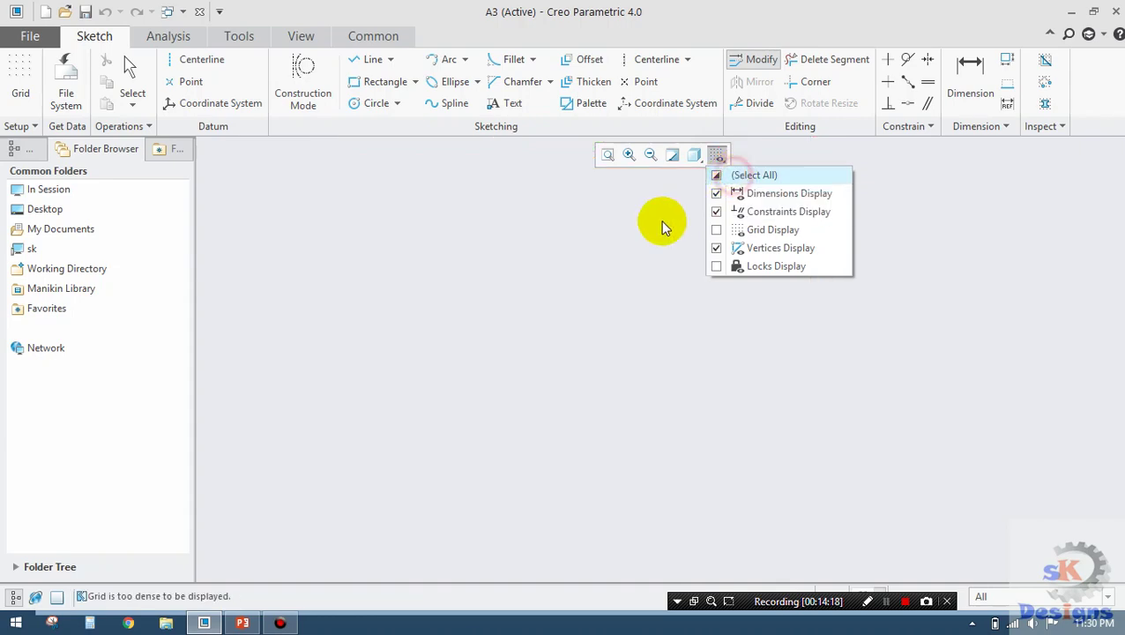
click(720, 175)
click(642, 245)
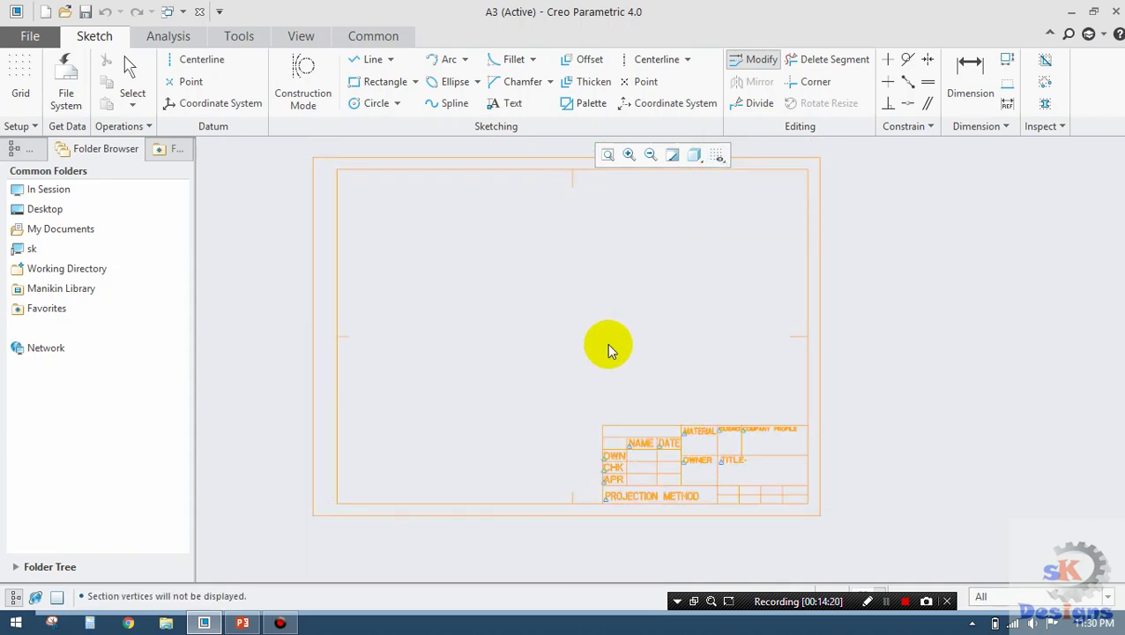
click(30, 36)
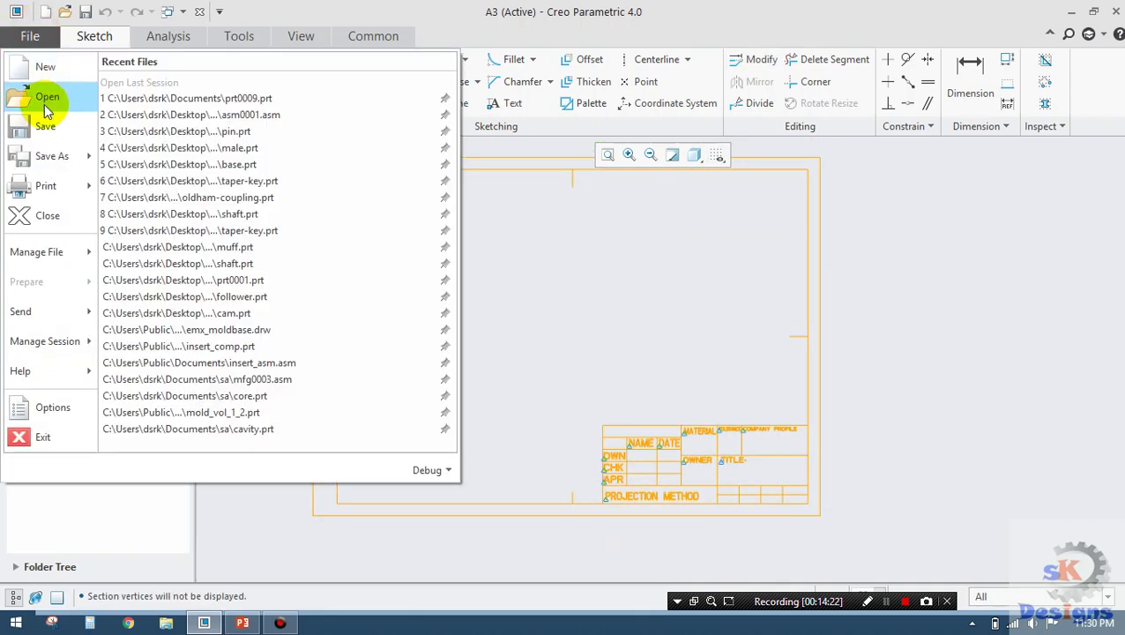
click(40, 132)
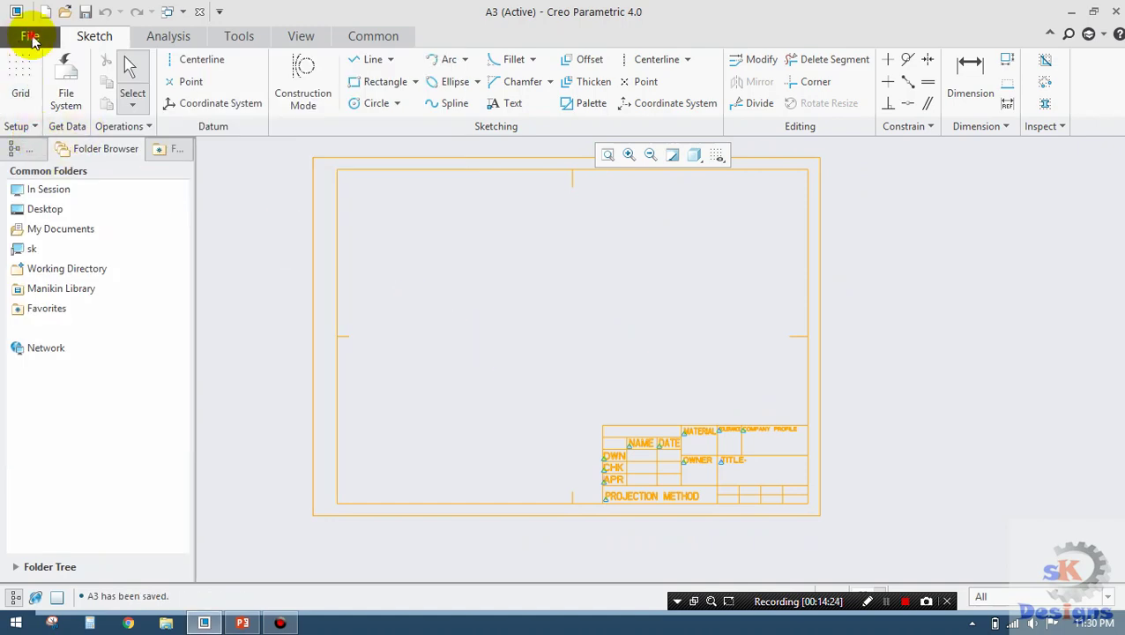
- Create a new solid part named prt0006 using the default template
click(31, 37)
click(40, 68)
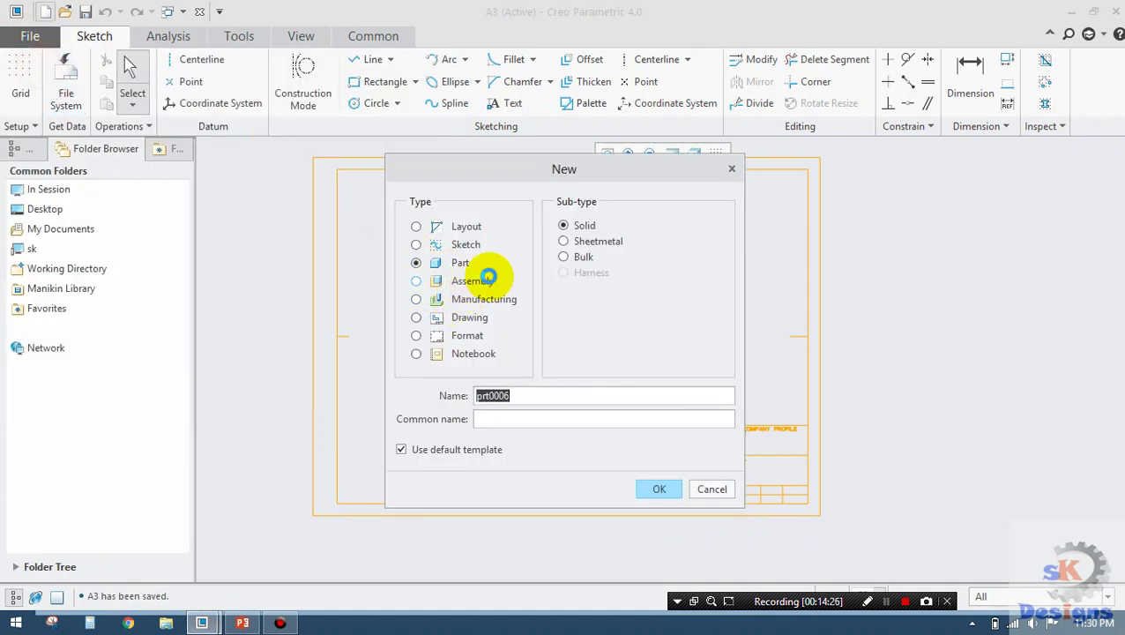
key(Return)
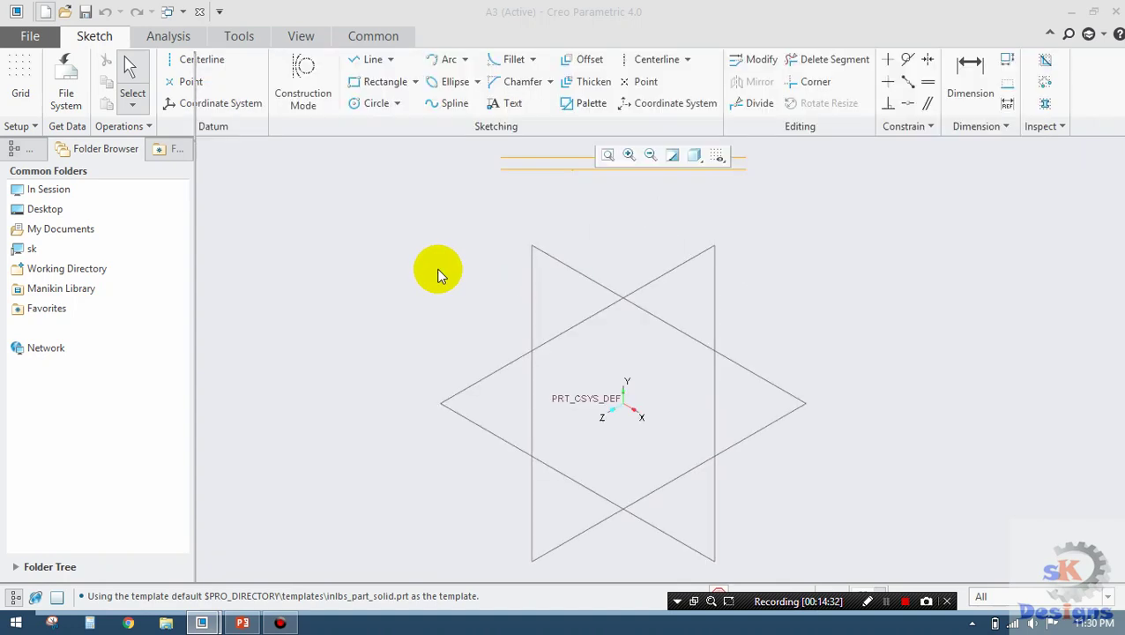
- Sketch a circle about 95 in diameter, centred on the origin of the FRONT plane, as the profile of an extrusion
click(552, 236)
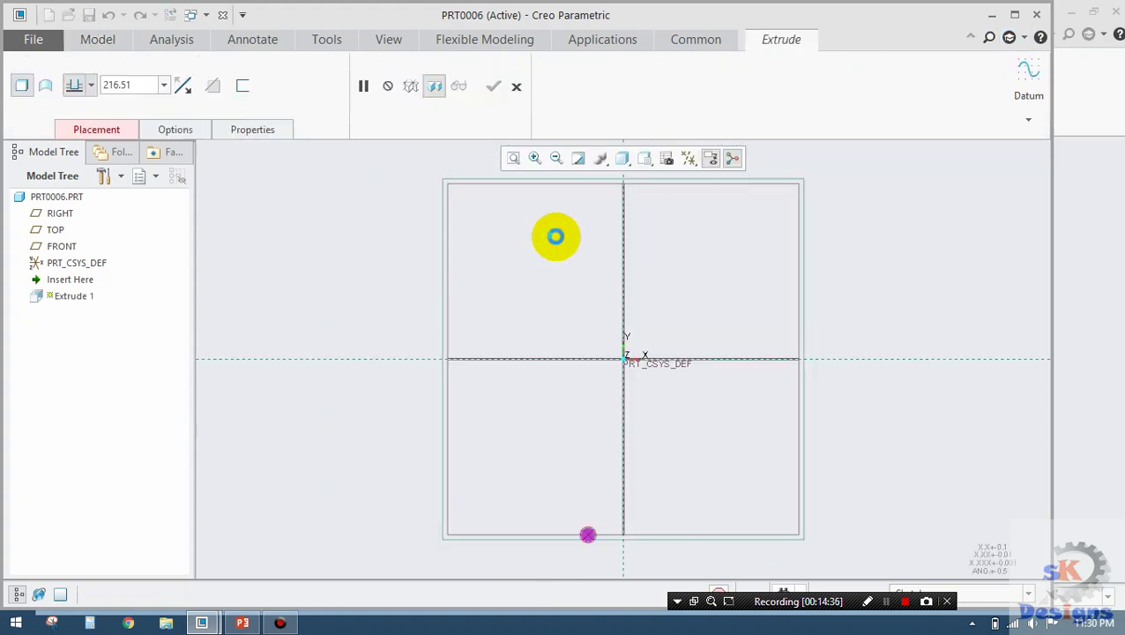
click(309, 106)
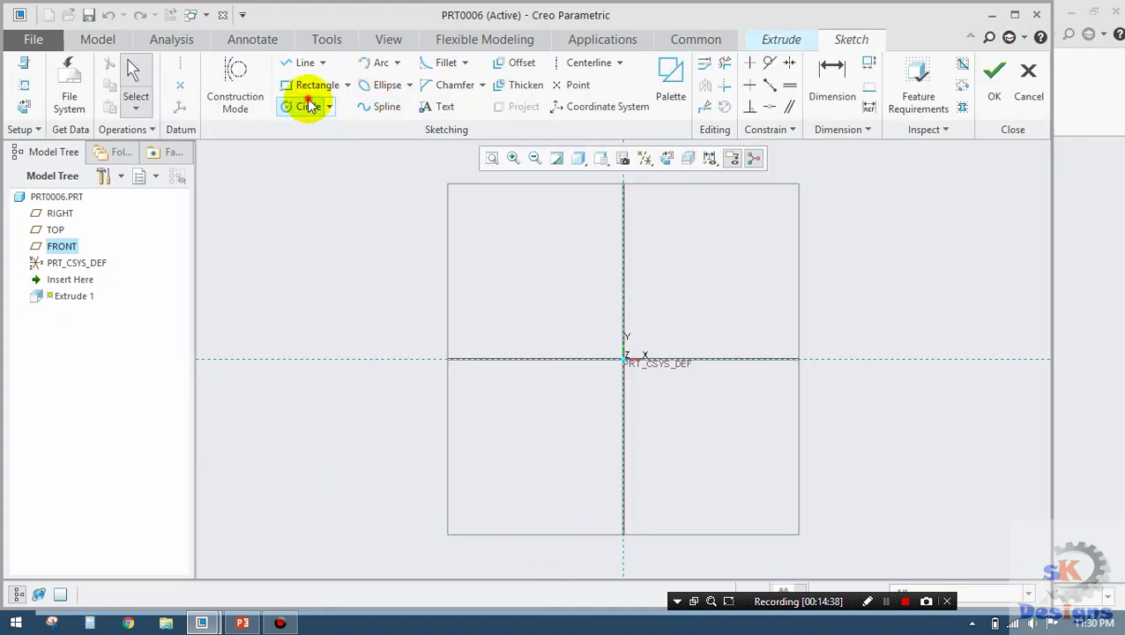
click(623, 358)
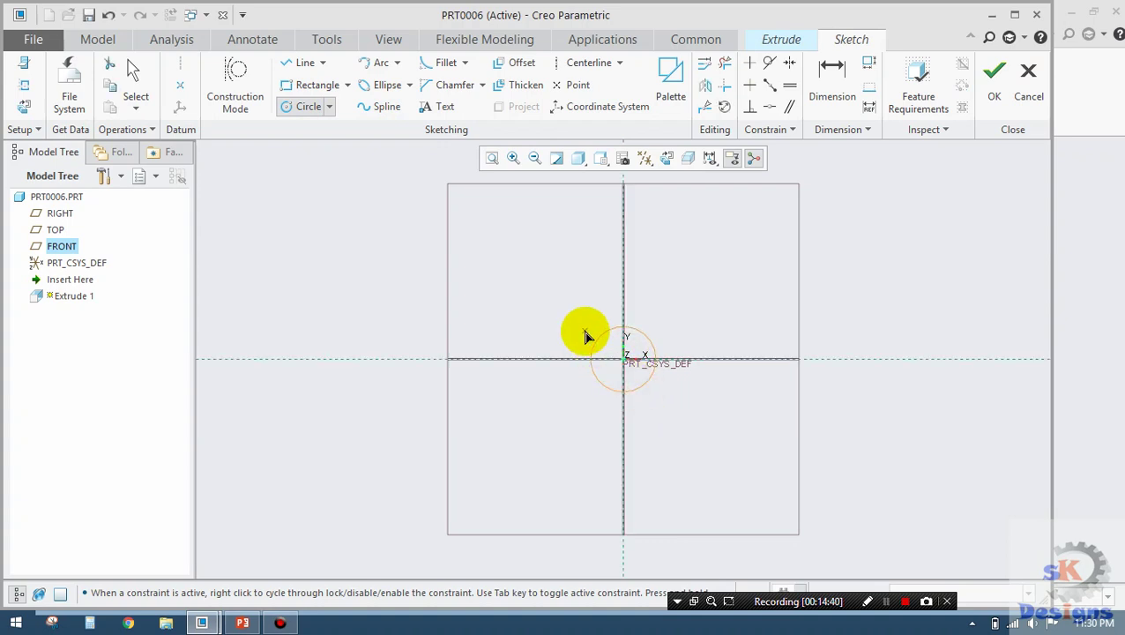
middle_click(584, 333)
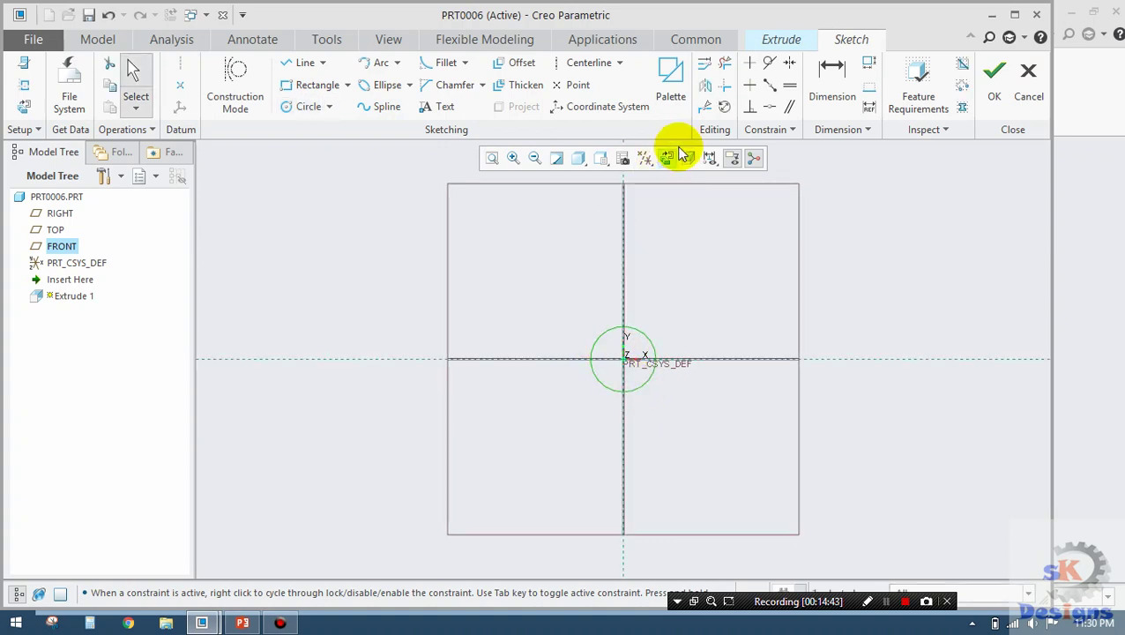
- Turn on dimension display, set the circle's diameter to 5 and finish the sketch
click(711, 158)
click(710, 193)
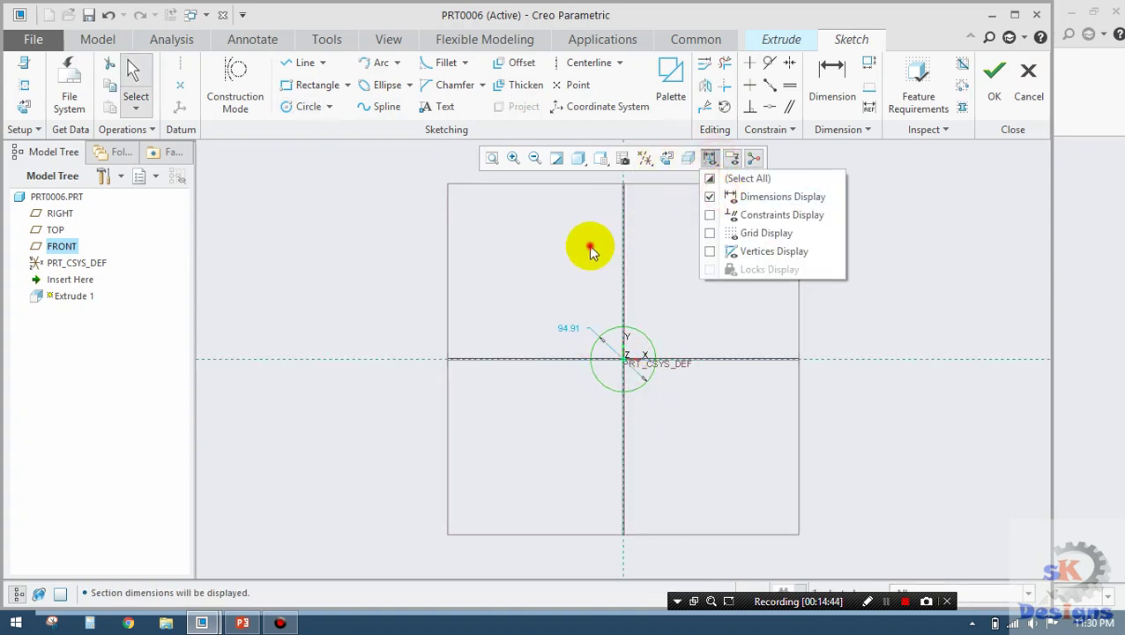
double_click(569, 329)
text(50)
key(Return)
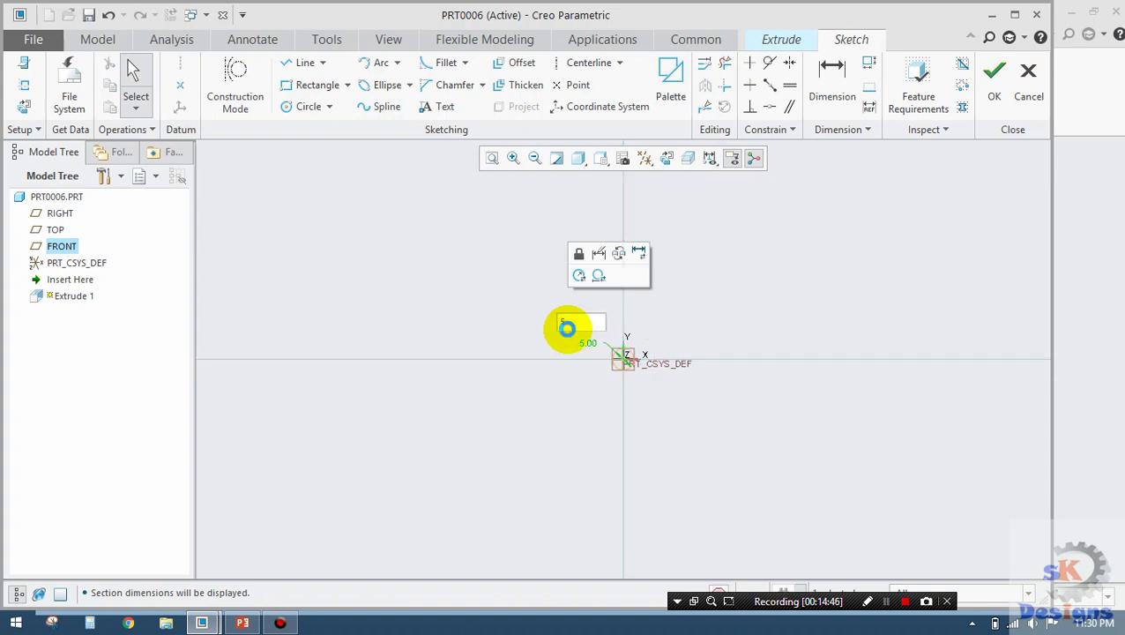
click(985, 104)
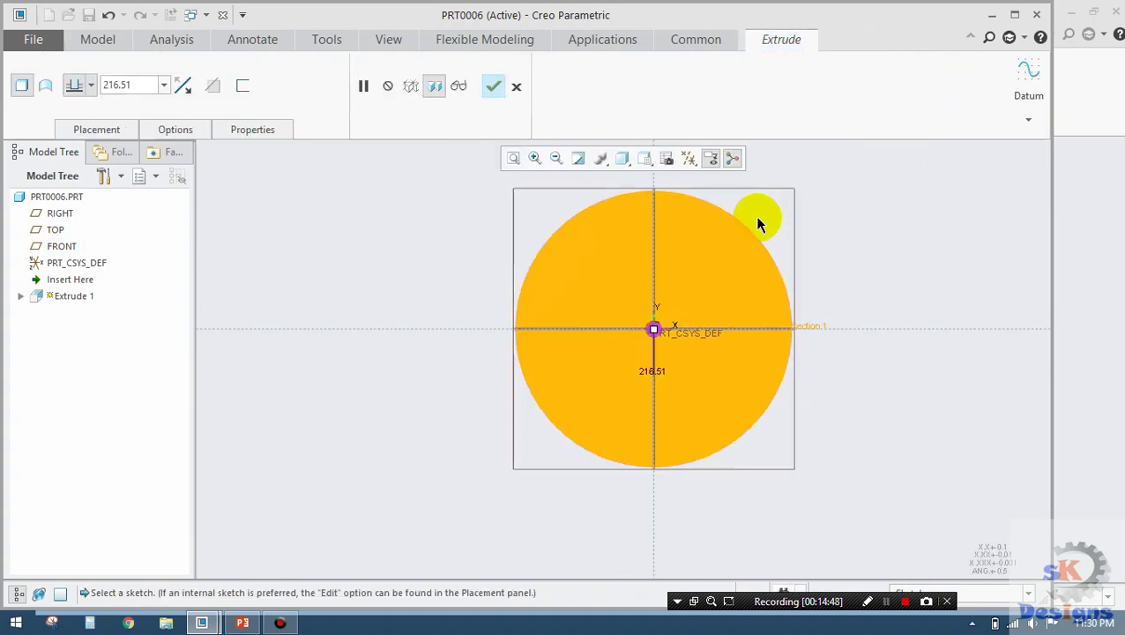
- Extrude the circle to a depth of 2 and save the part
text(20)
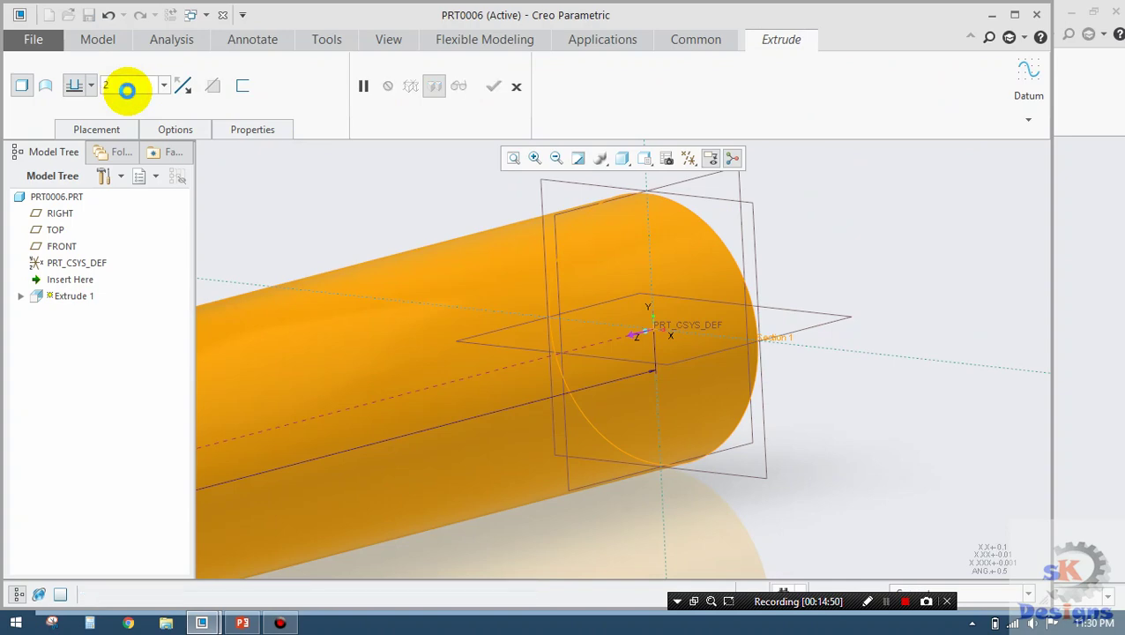
key(Return)
middle_click(344, 201)
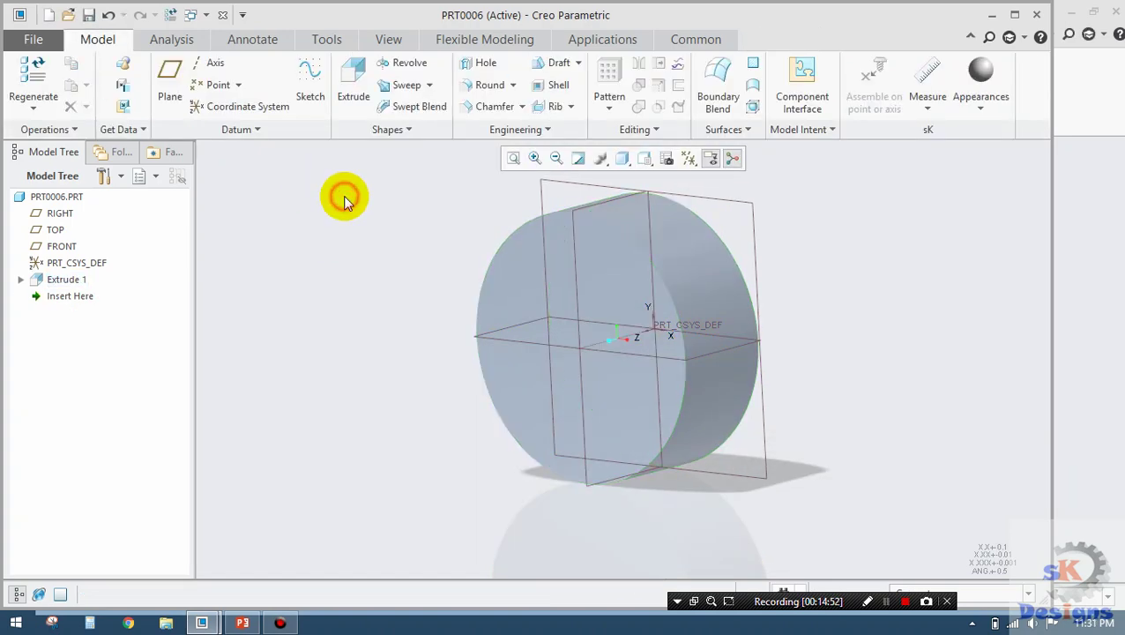
click(88, 15)
click(407, 565)
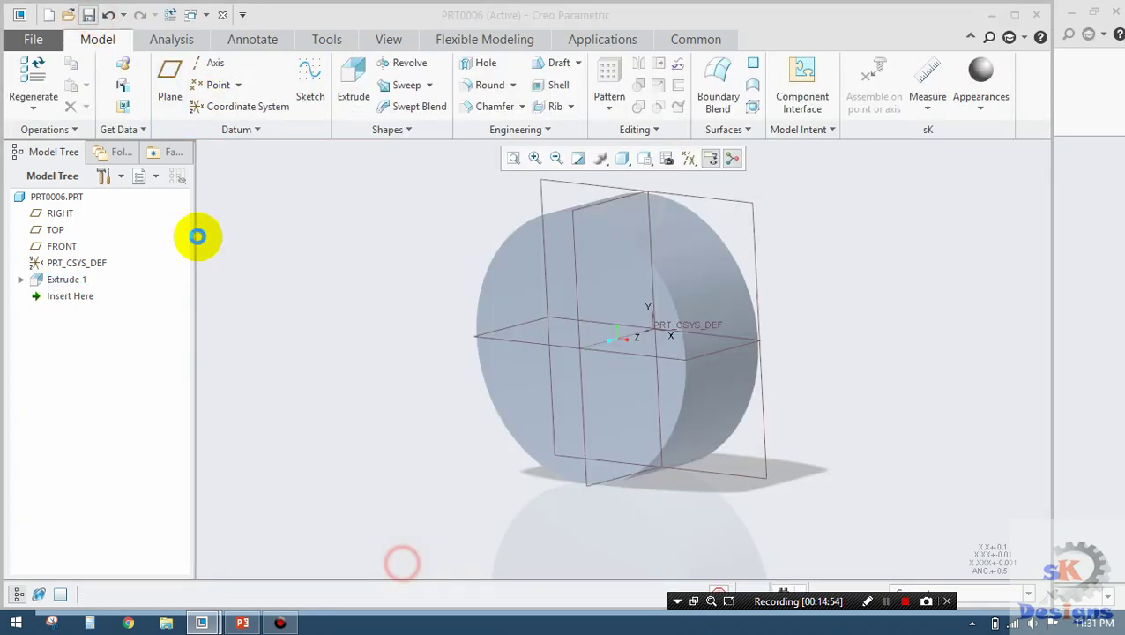
- Start a new drawing named drw0001 without using the default template
click(33, 39)
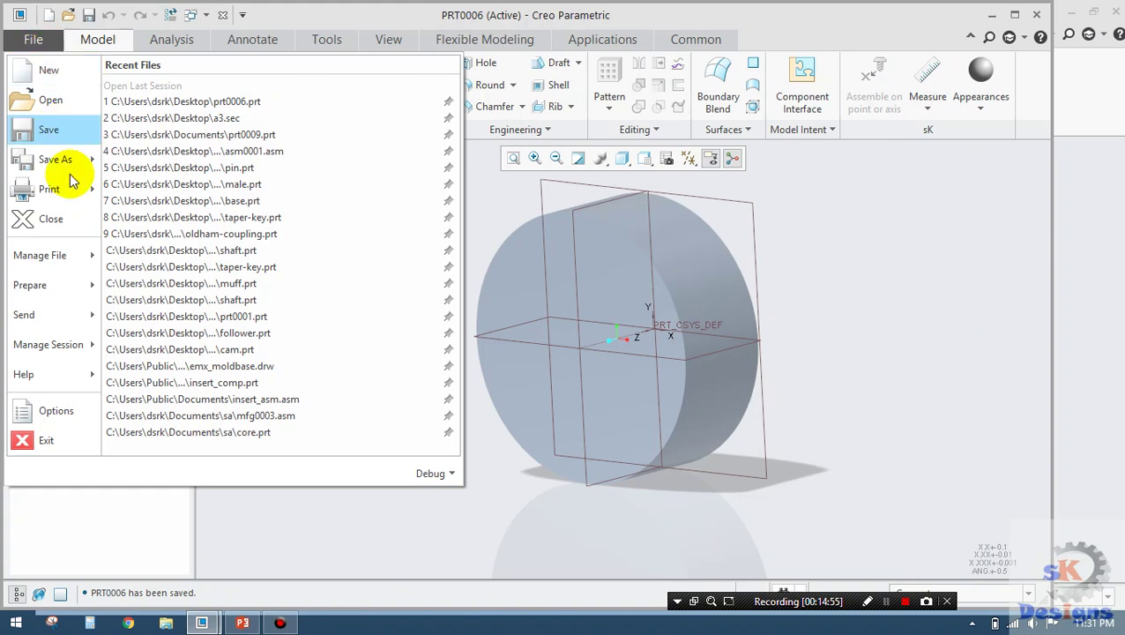
click(40, 71)
click(438, 323)
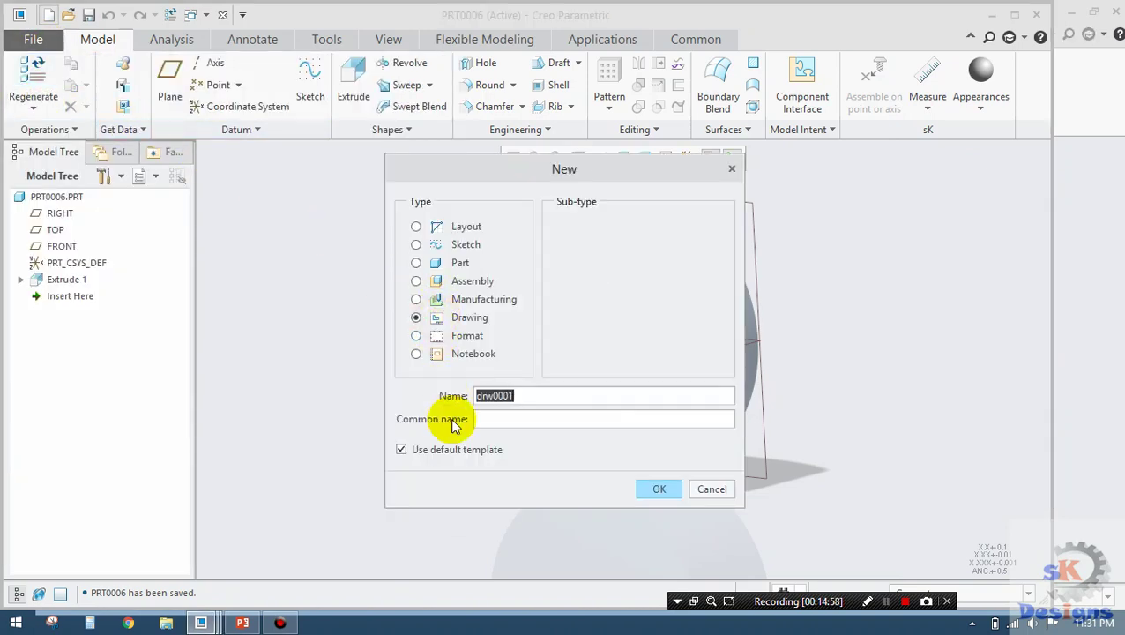
click(453, 450)
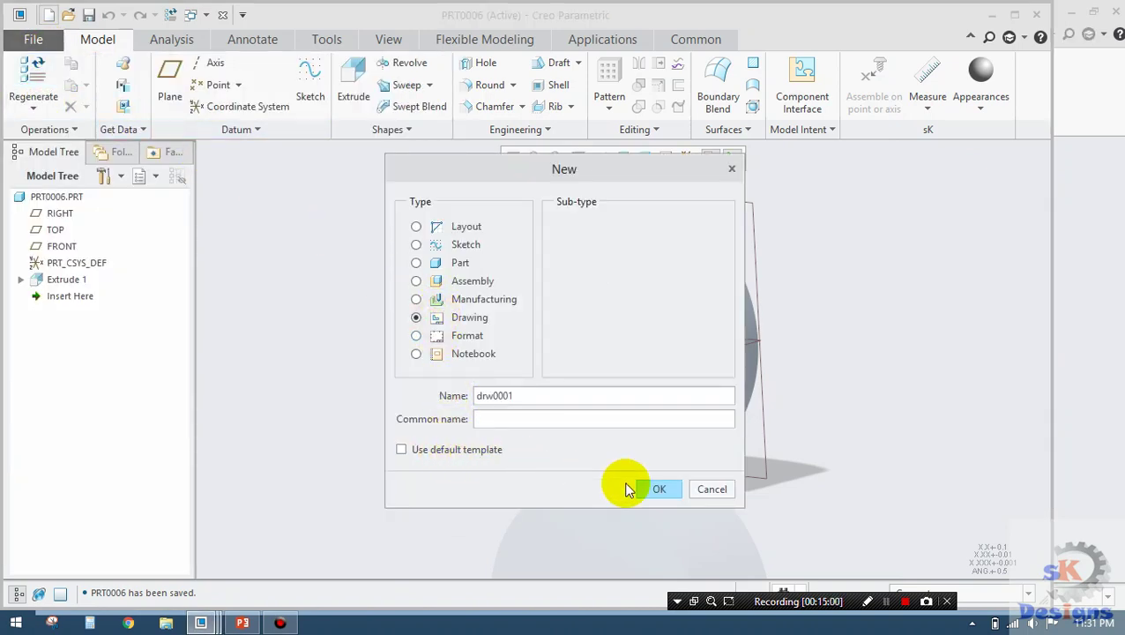
click(653, 490)
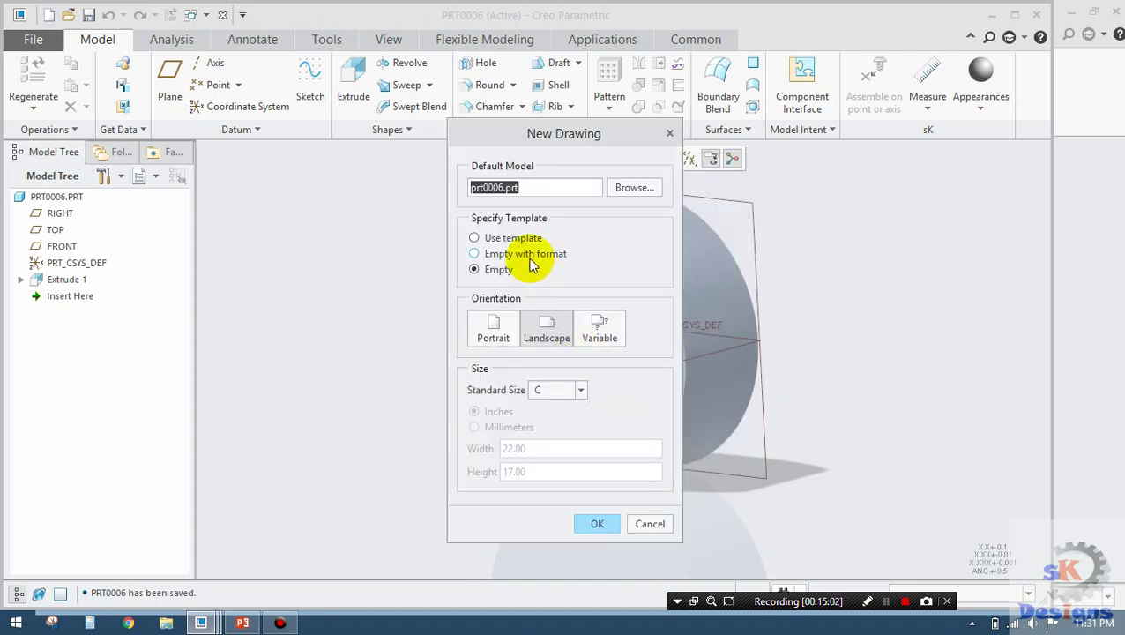
- Create the drawing of prt0006.prt as empty with format, using a3.sec from the Desktop as its format
click(480, 254)
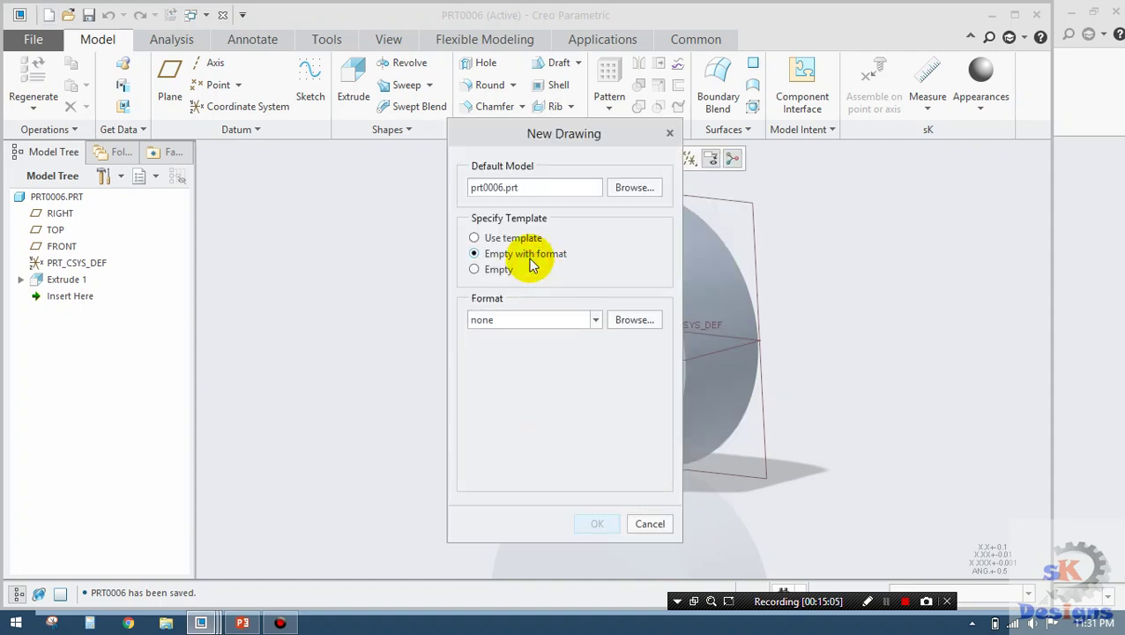
click(611, 321)
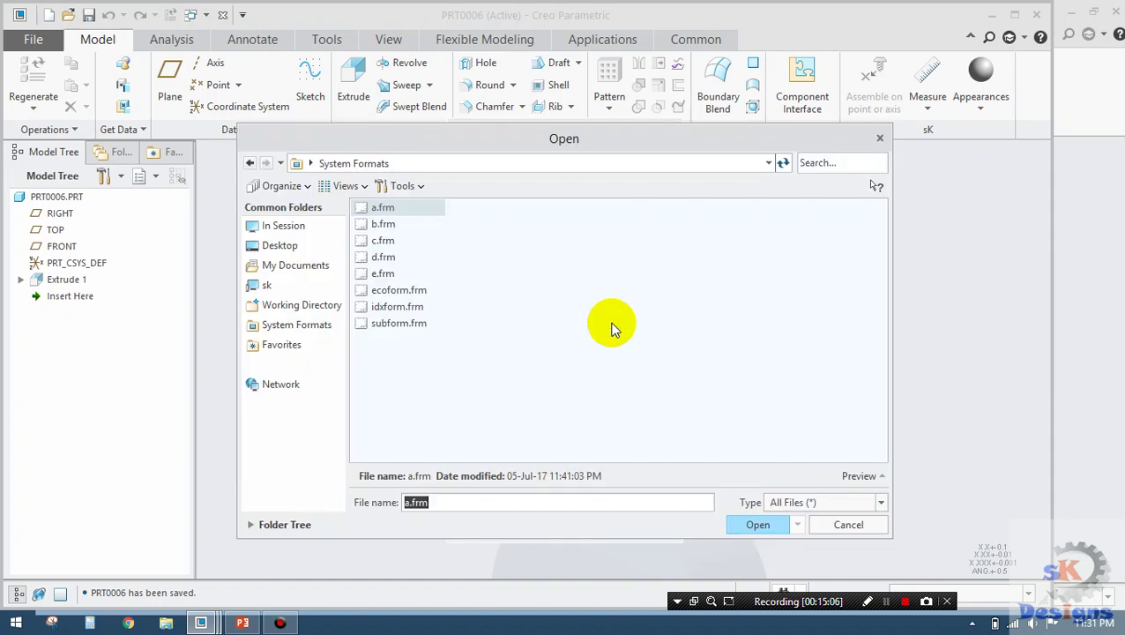
click(291, 250)
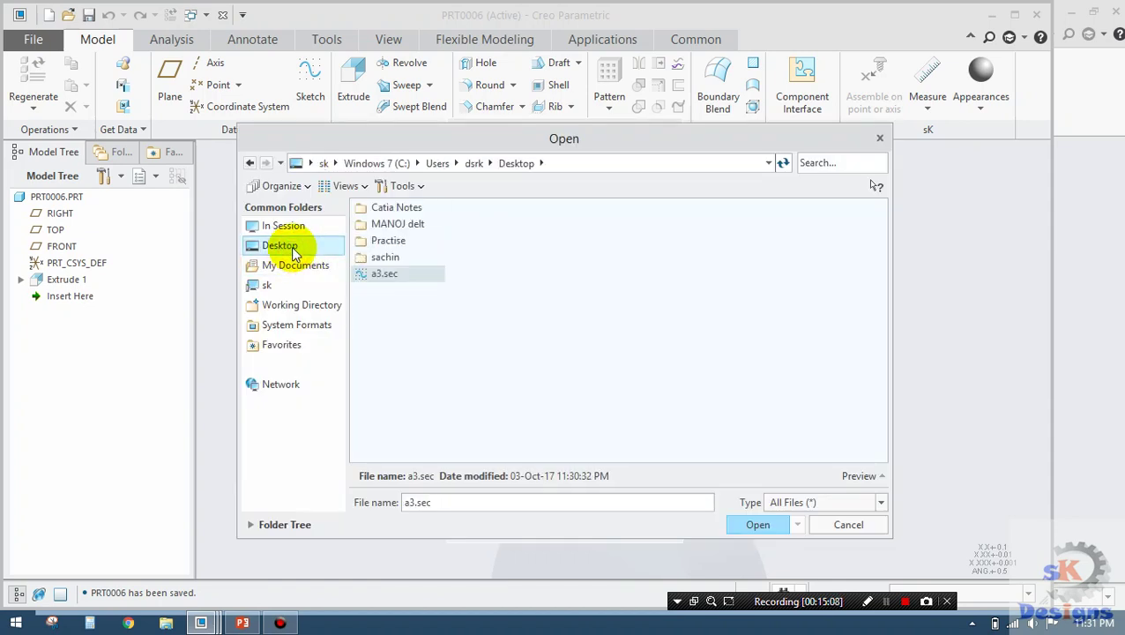
click(846, 502)
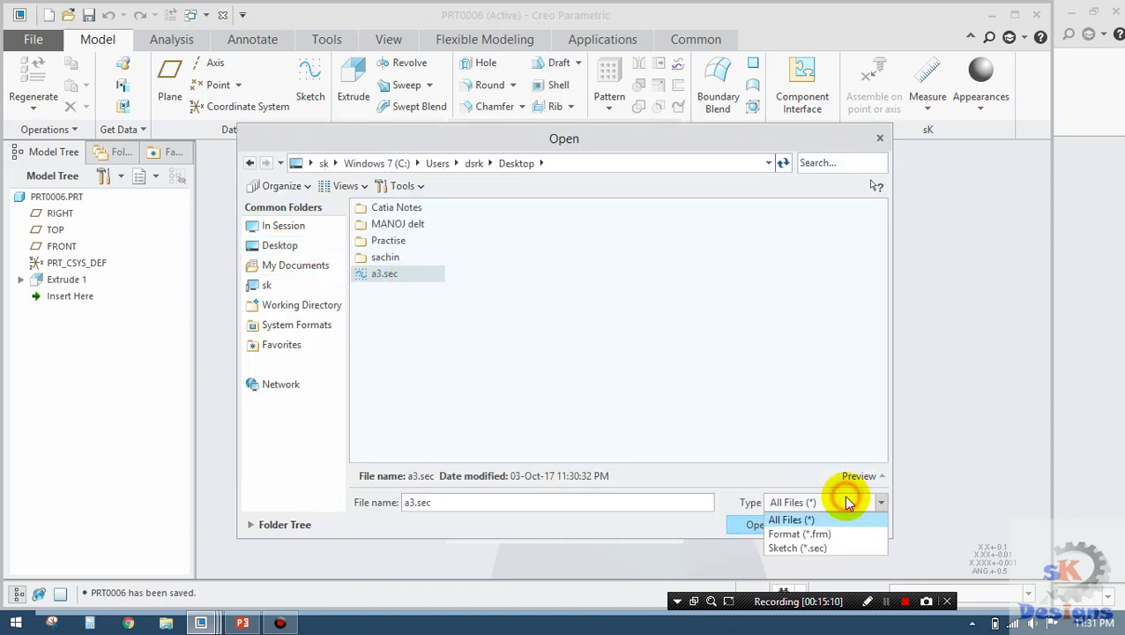
click(790, 520)
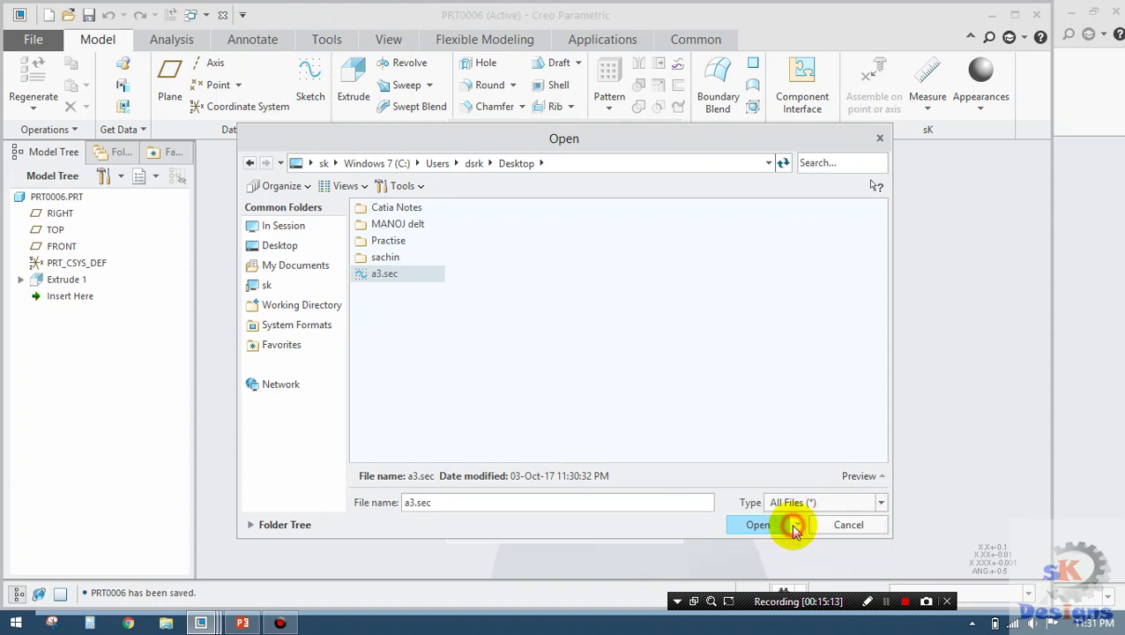
double_click(387, 274)
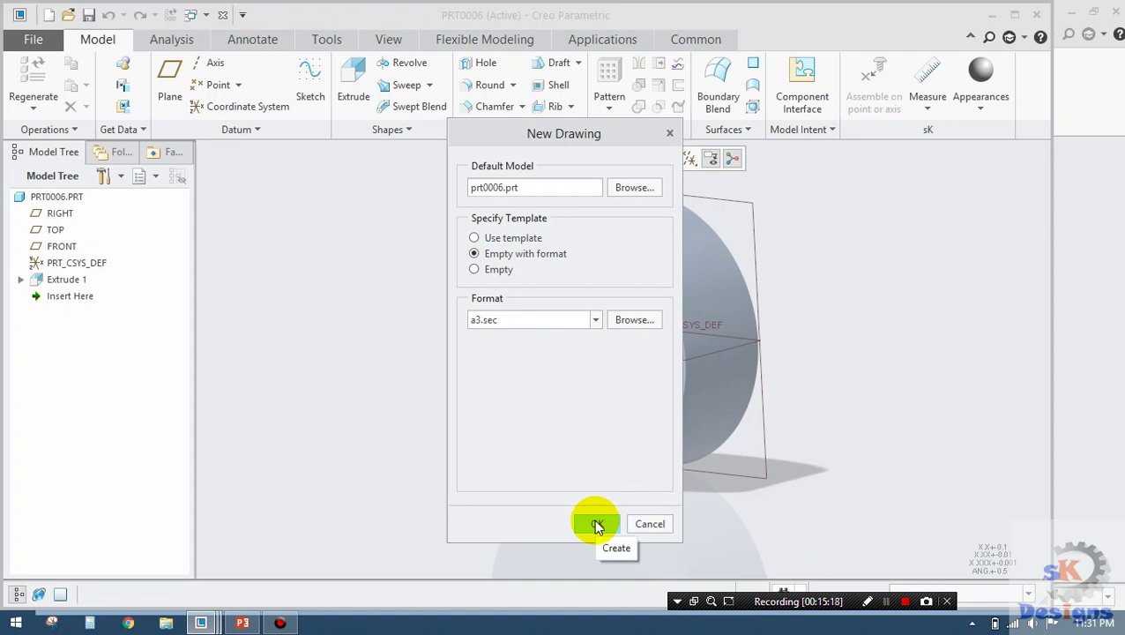
click(596, 523)
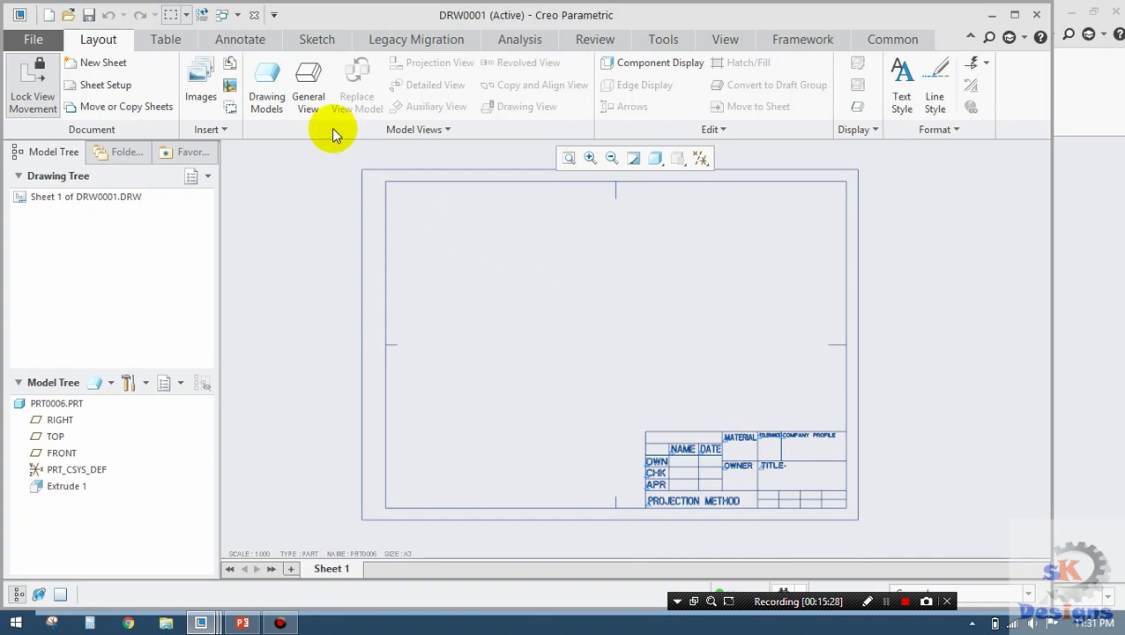
- Place a general view of the part with no combined state in the sheet's upper-left area, oriented to FRONT
click(300, 92)
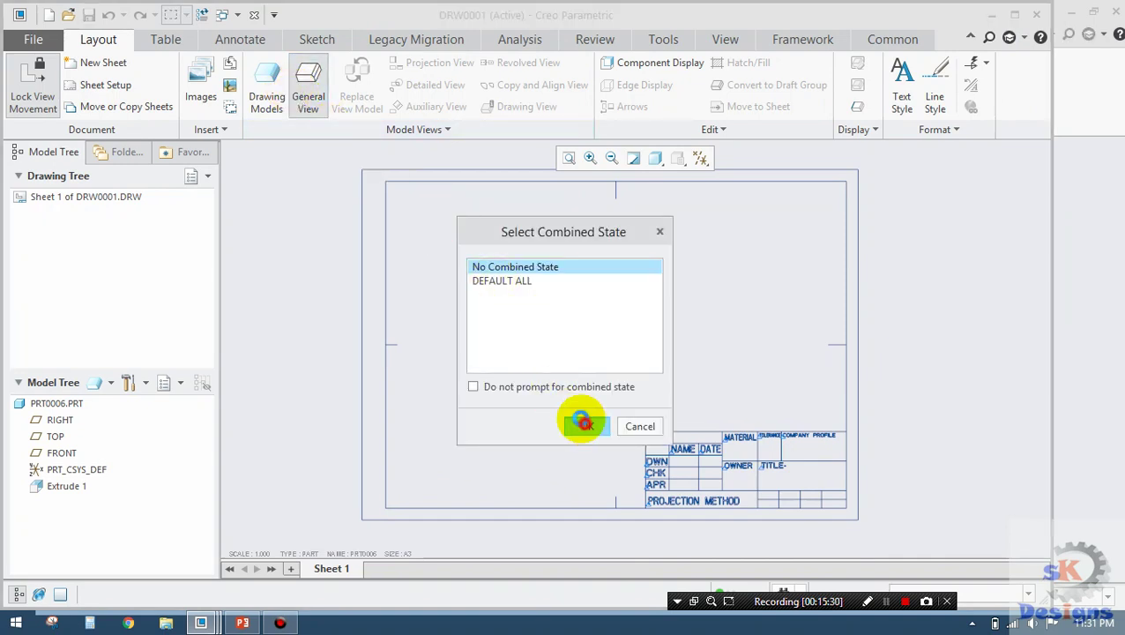
click(584, 424)
click(508, 300)
click(786, 440)
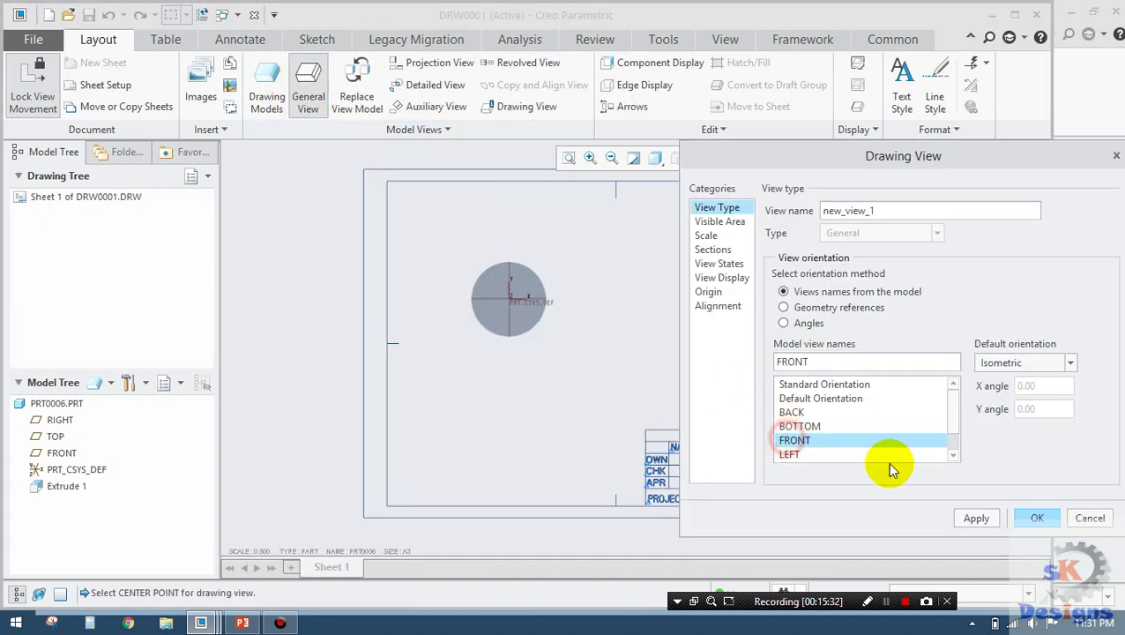
click(978, 518)
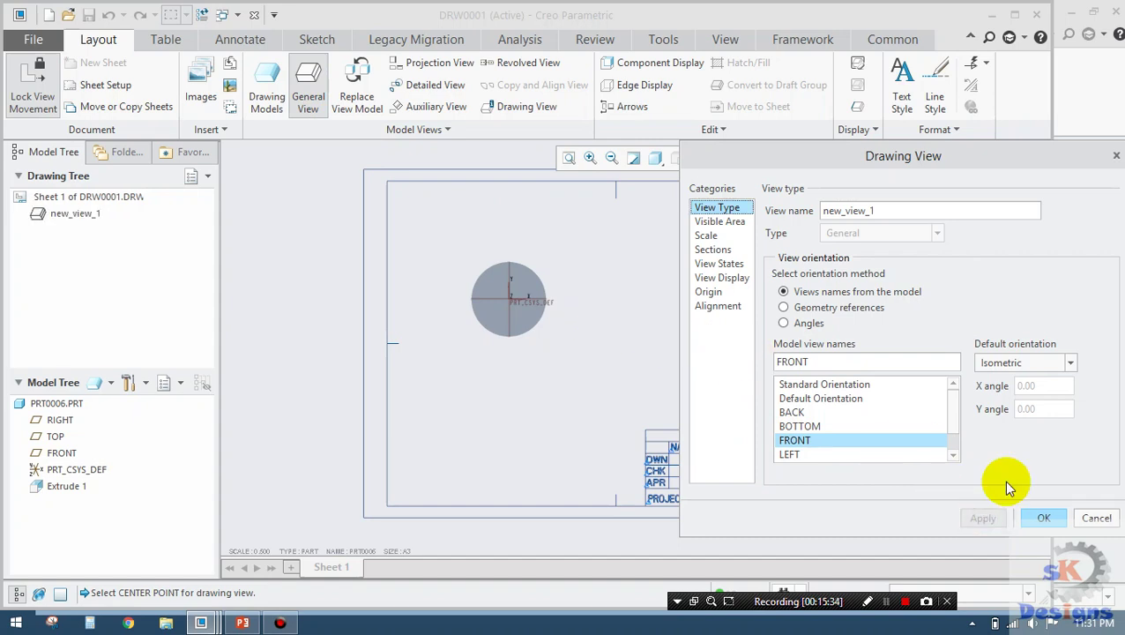
click(1047, 518)
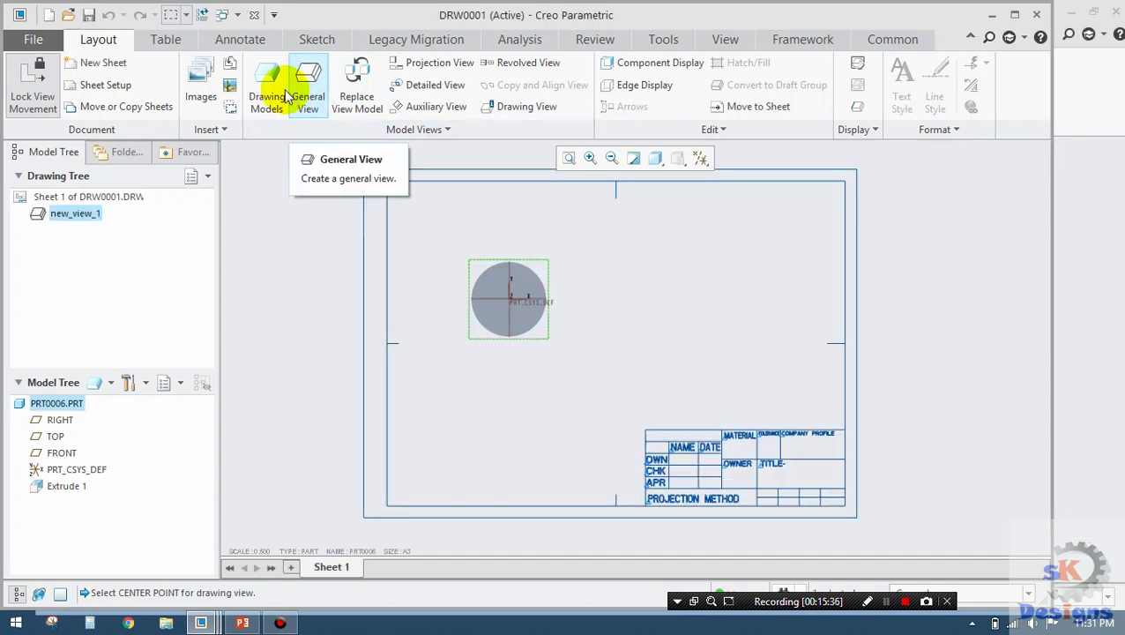
- Change the display style of the drawing view to Wireframe
click(677, 159)
click(677, 159)
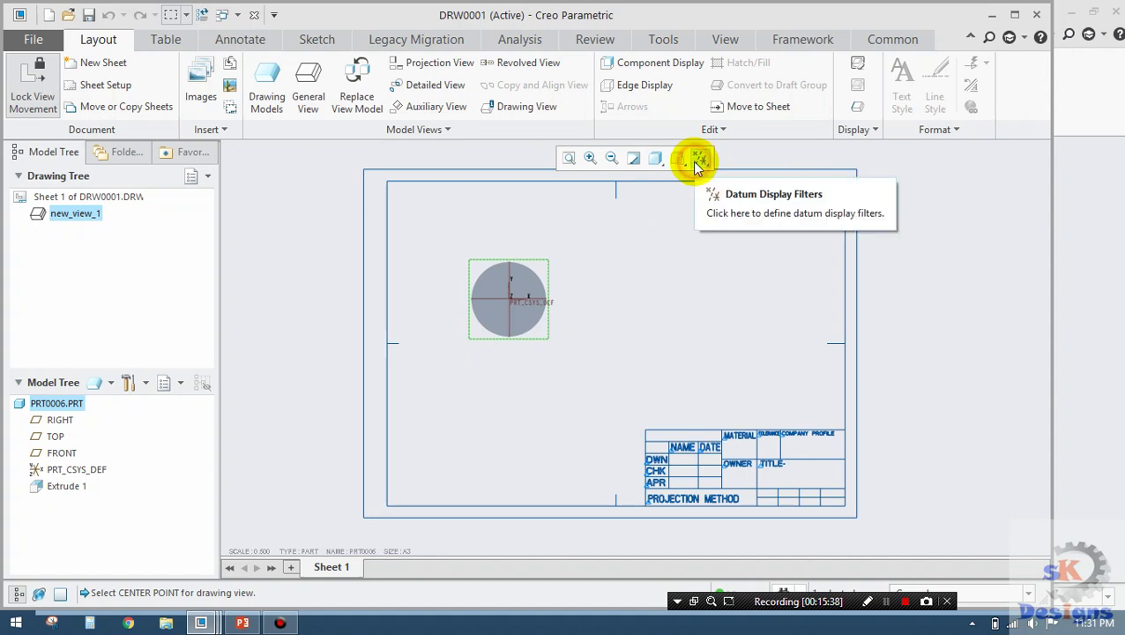
click(660, 161)
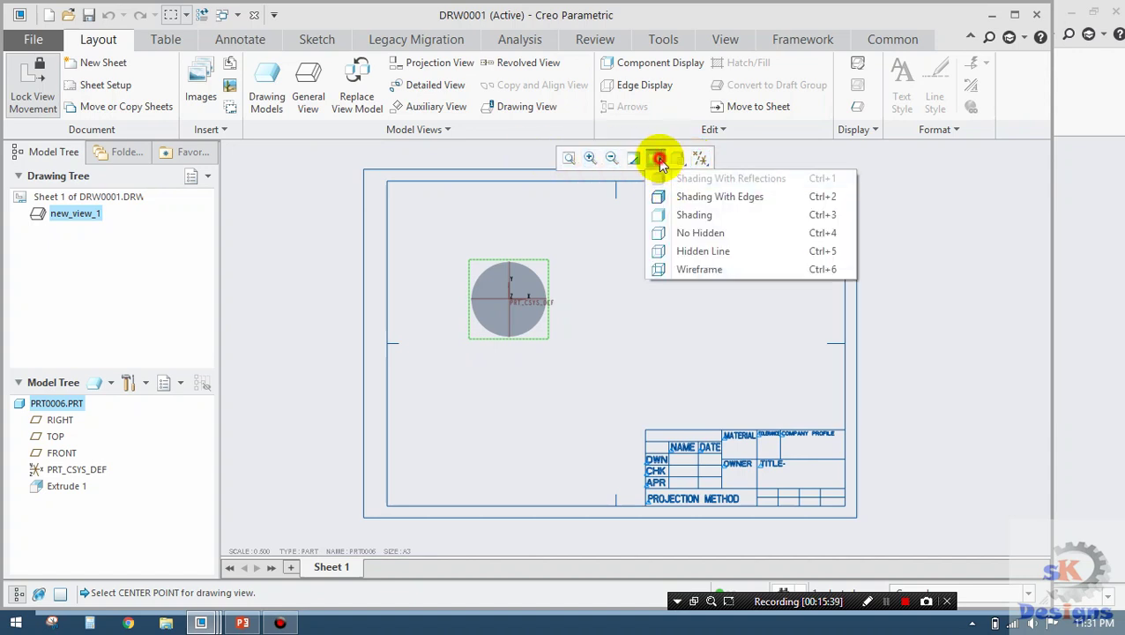
click(661, 269)
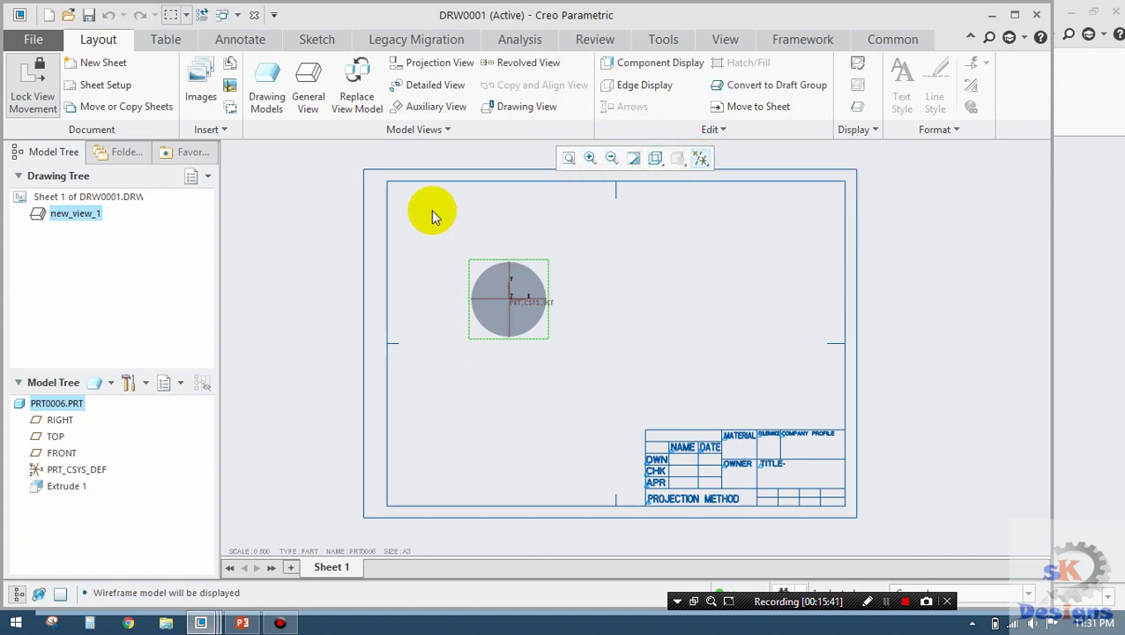
- Show the model's diameter dimension and centre axis as annotations on the front view
click(245, 39)
click(171, 75)
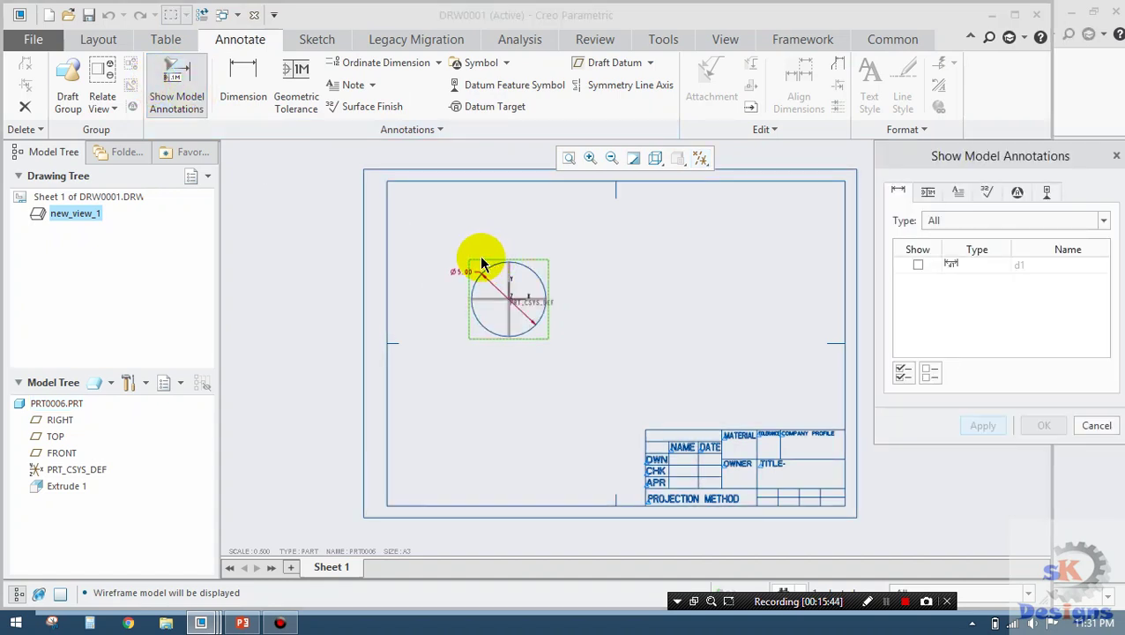
click(458, 272)
click(1045, 191)
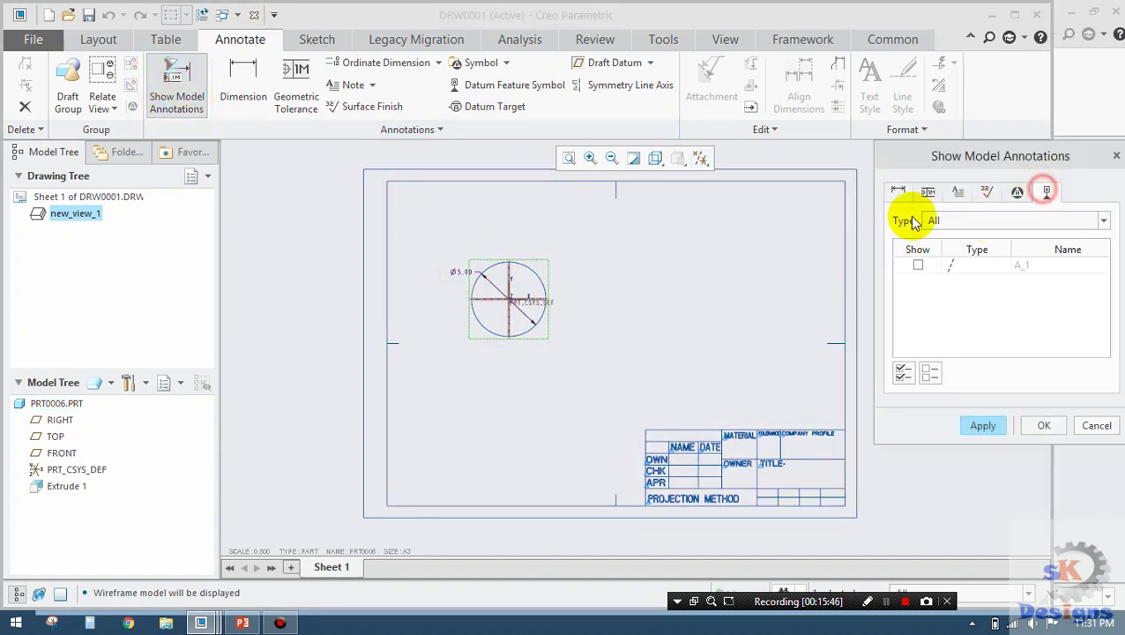
click(512, 290)
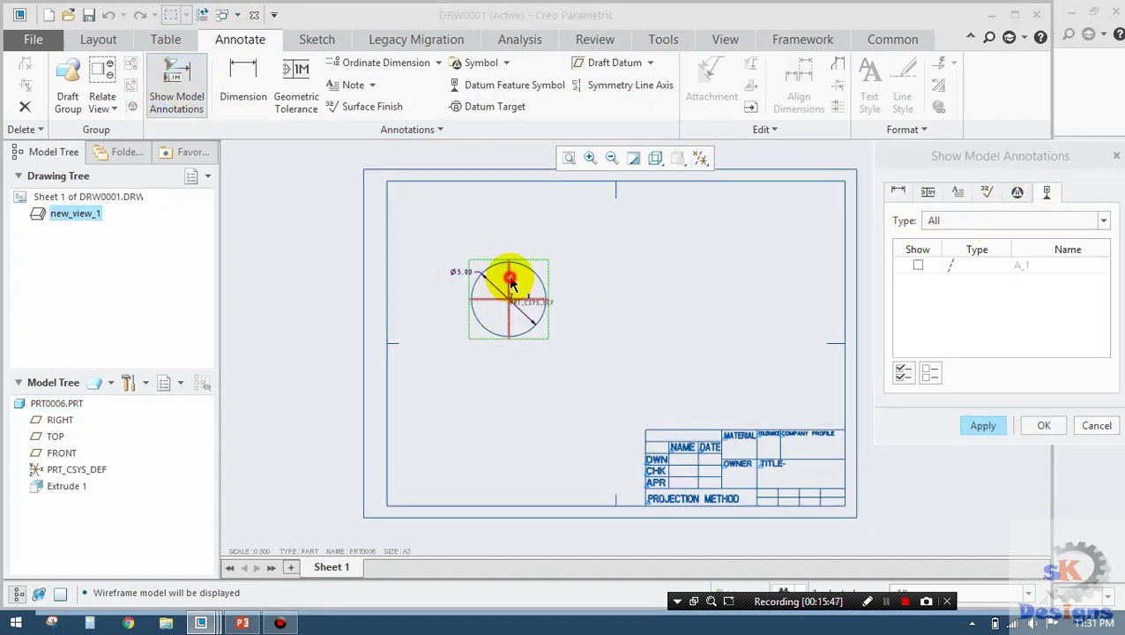
click(985, 424)
click(1040, 426)
click(1097, 428)
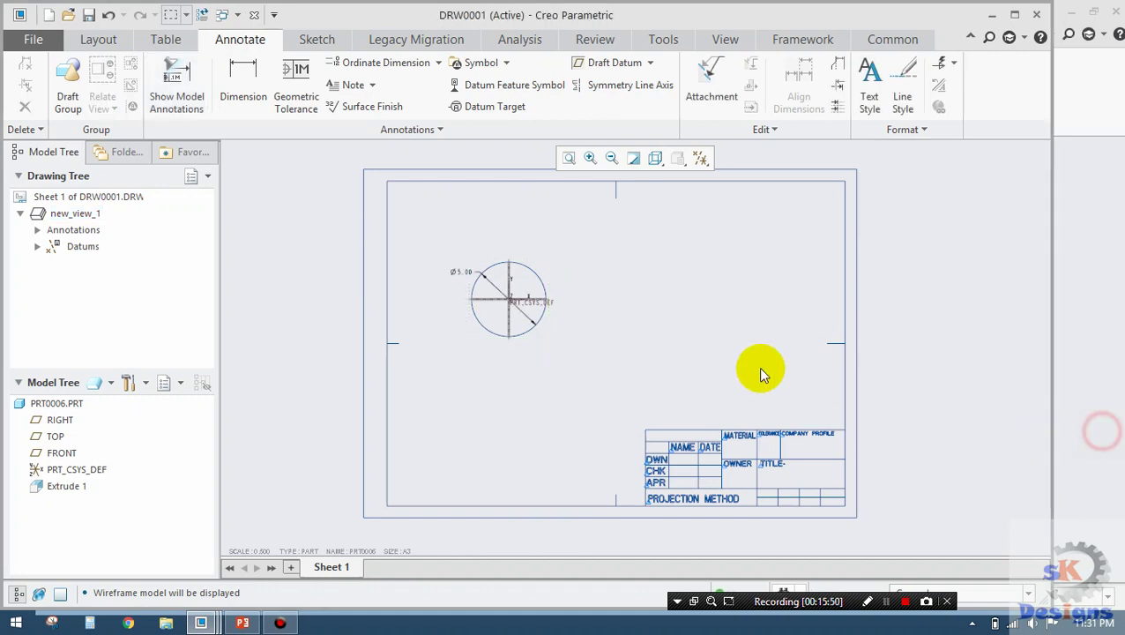
- Change the format of Sheet 1 to C Size in the sheet setup
click(100, 39)
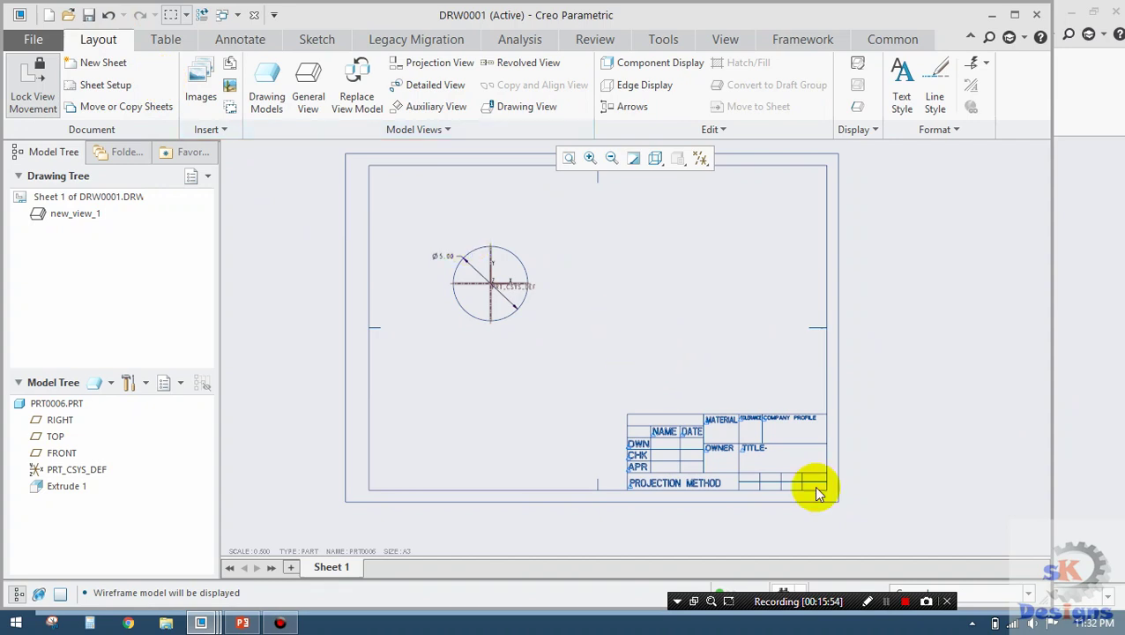
click(131, 89)
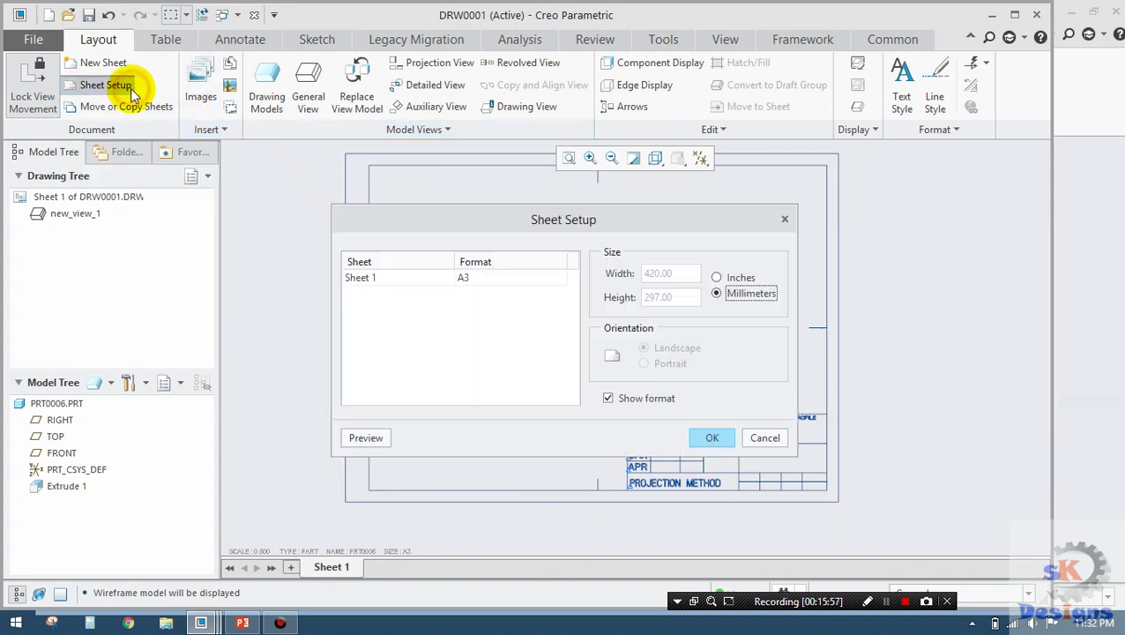
click(462, 275)
click(559, 281)
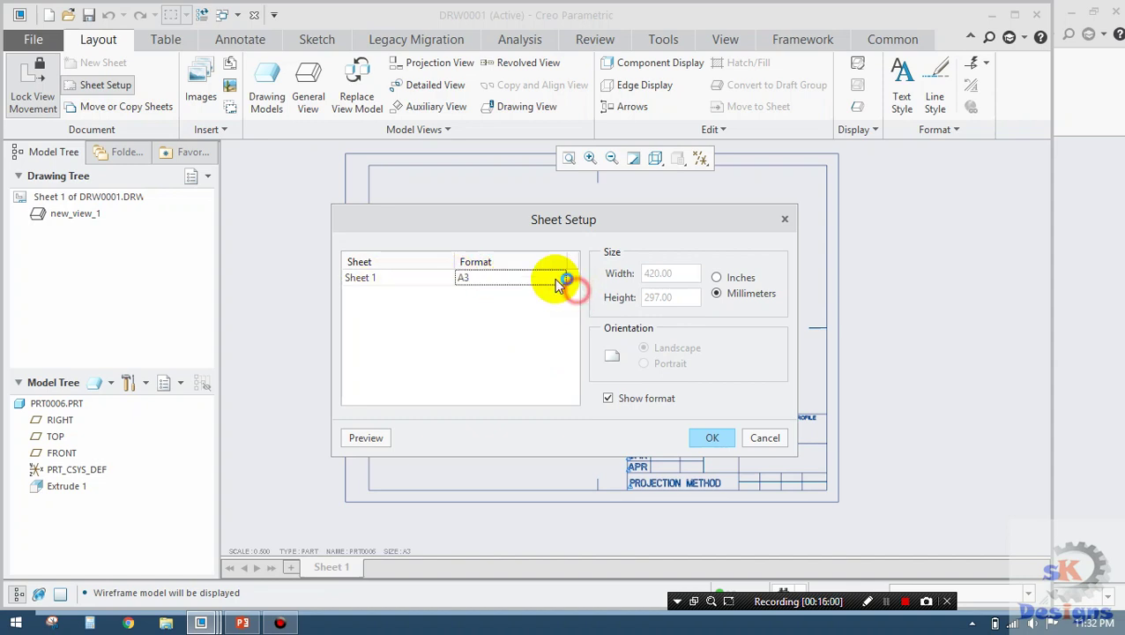
click(559, 280)
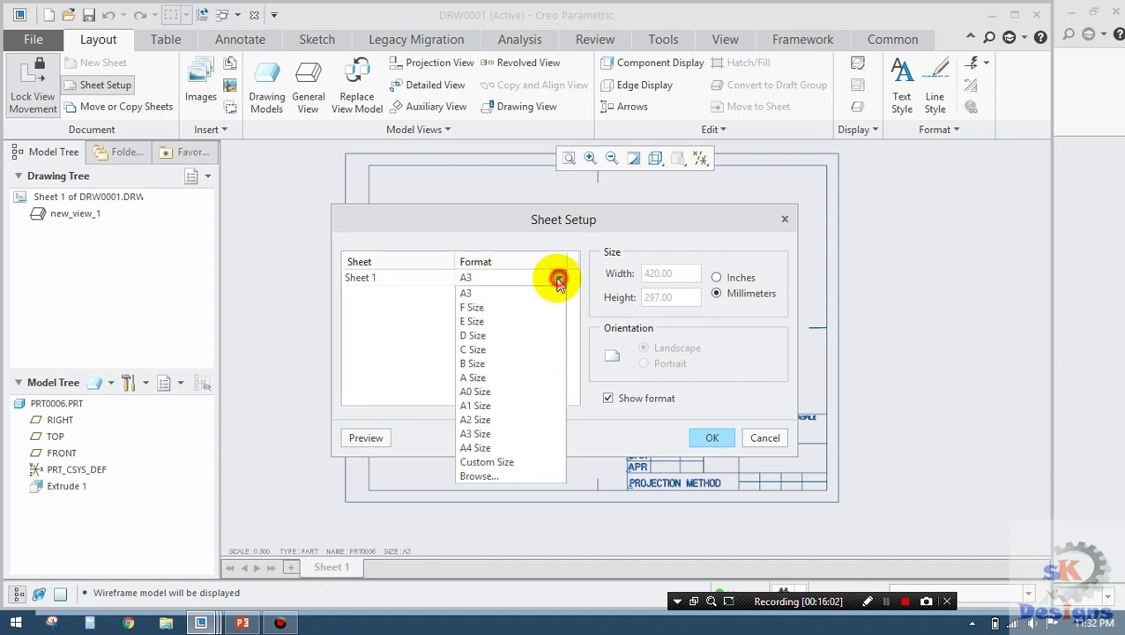
click(479, 350)
click(705, 437)
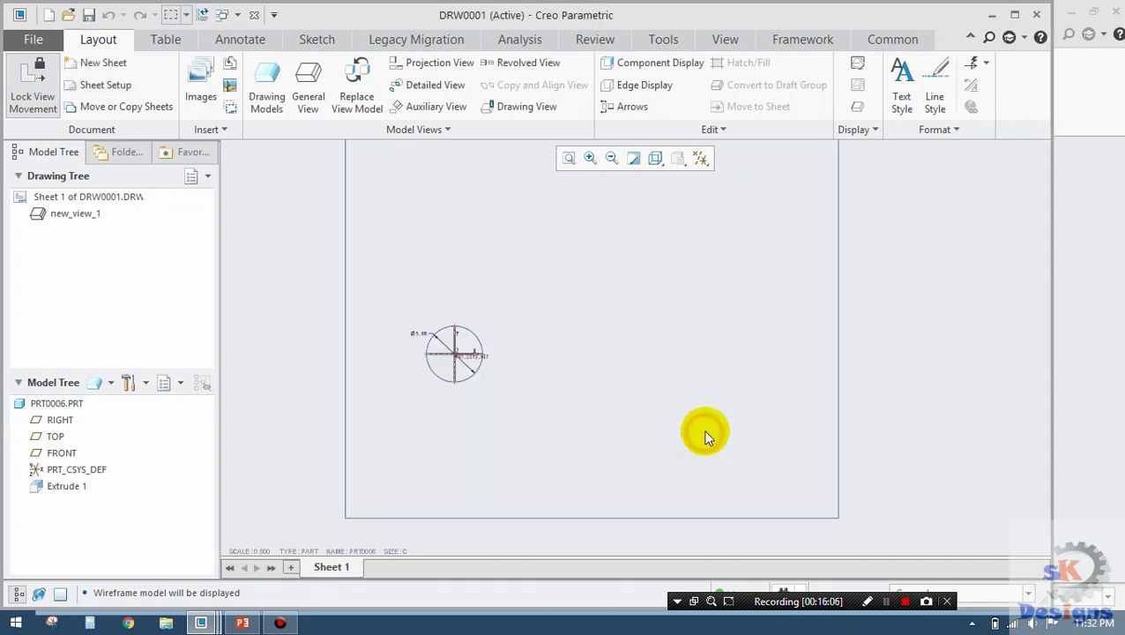
click(584, 346)
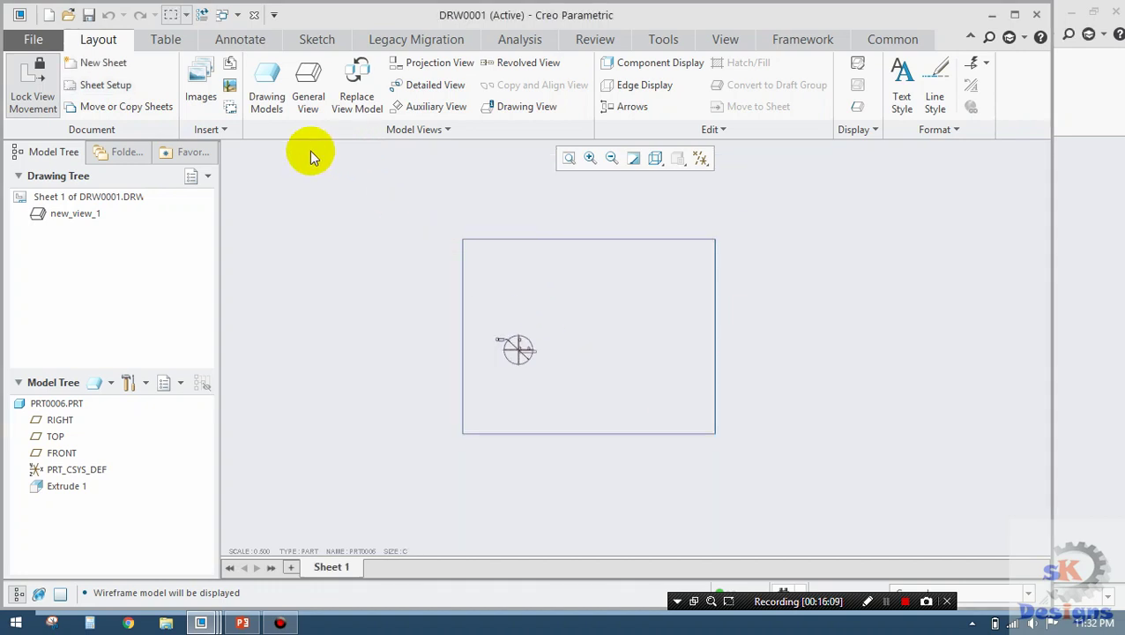
- Apply the custom format a3.sec from the Desktop to Sheet 1 in the sheet setup, listing all file types
click(101, 84)
click(532, 281)
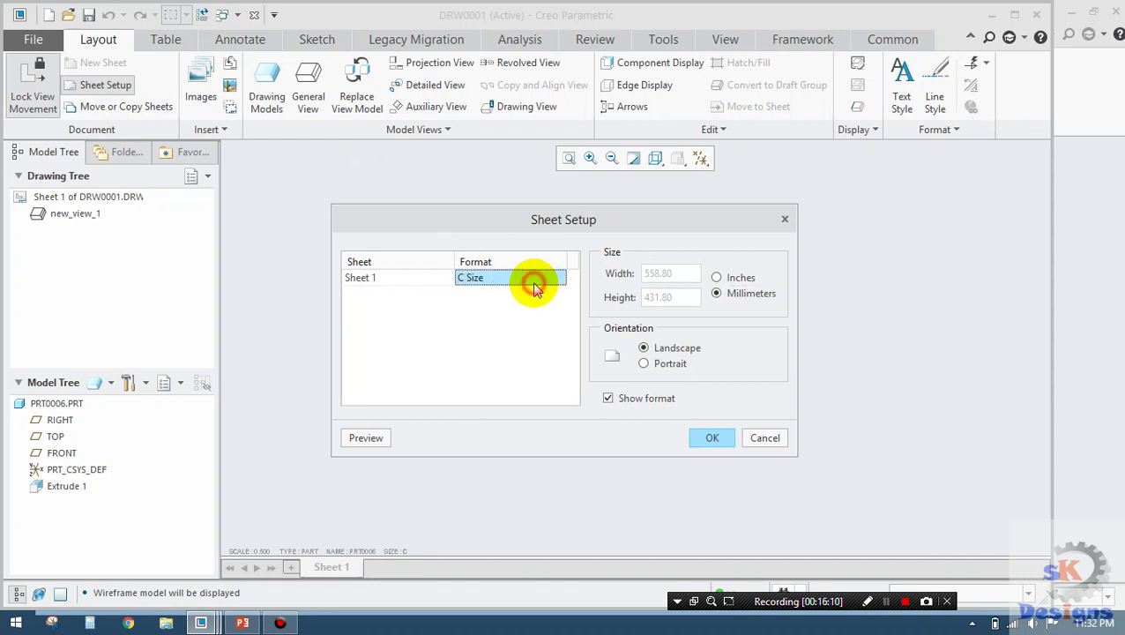
click(536, 282)
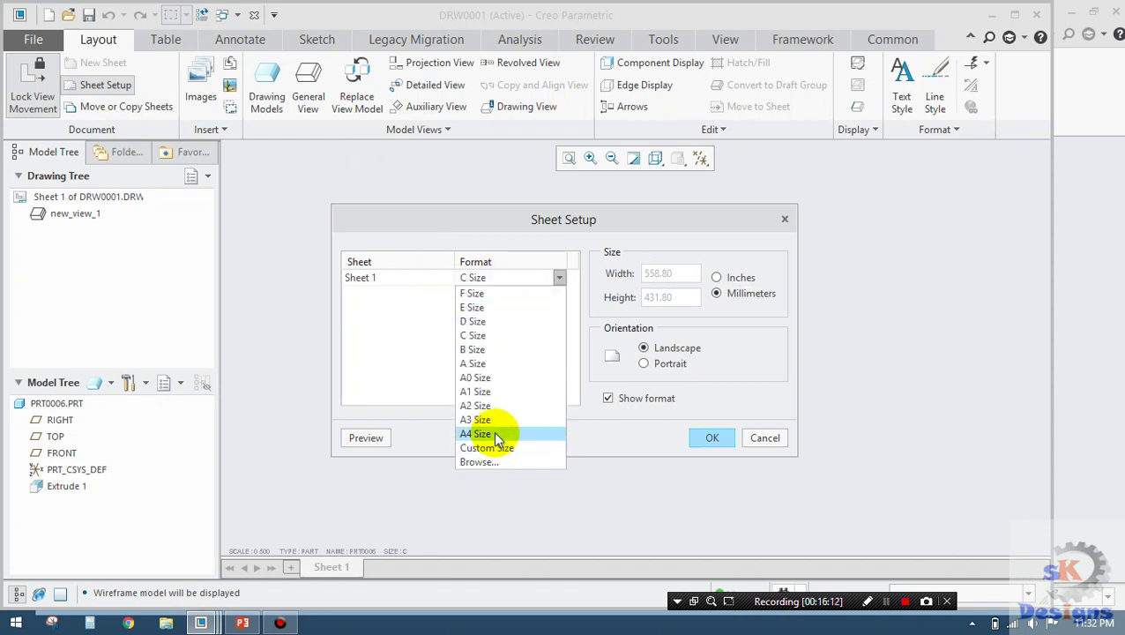
click(481, 461)
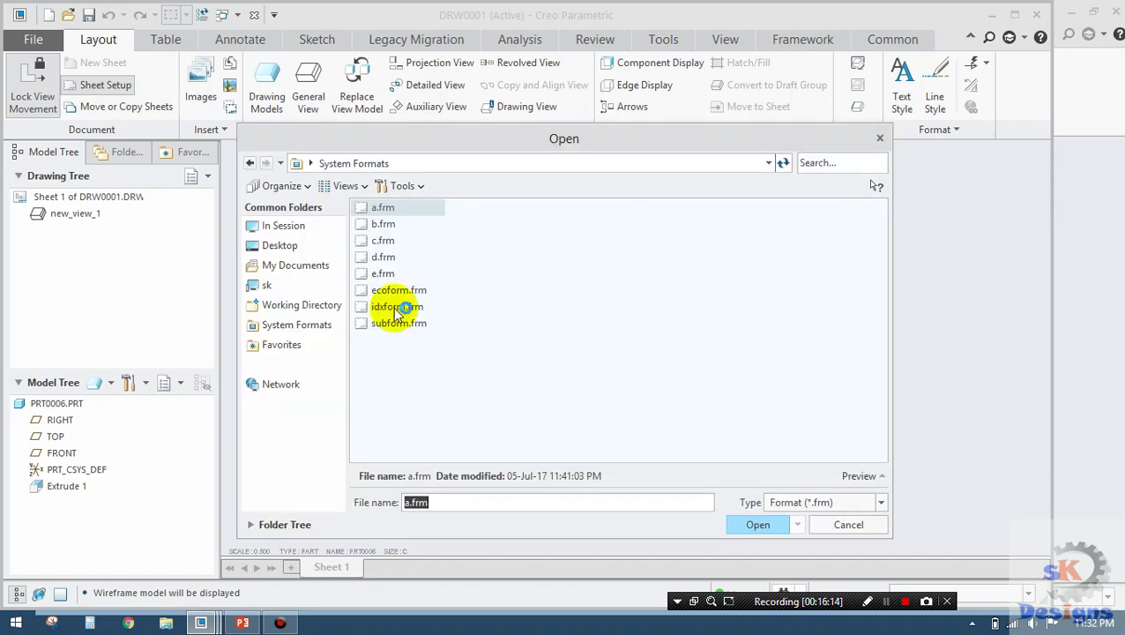
click(279, 244)
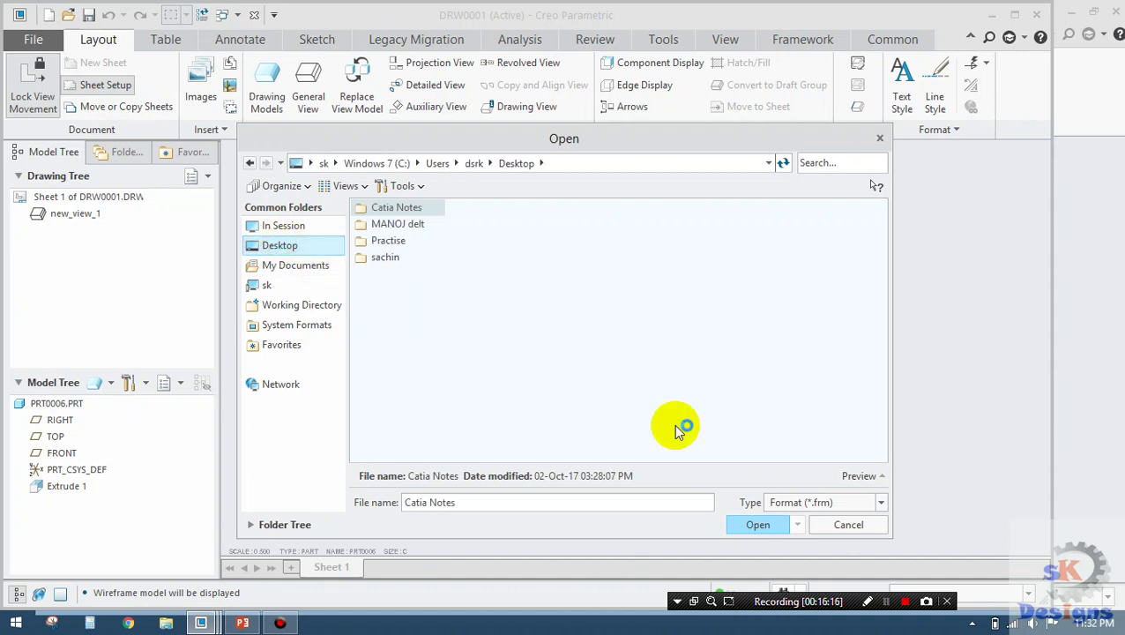
click(802, 502)
click(803, 547)
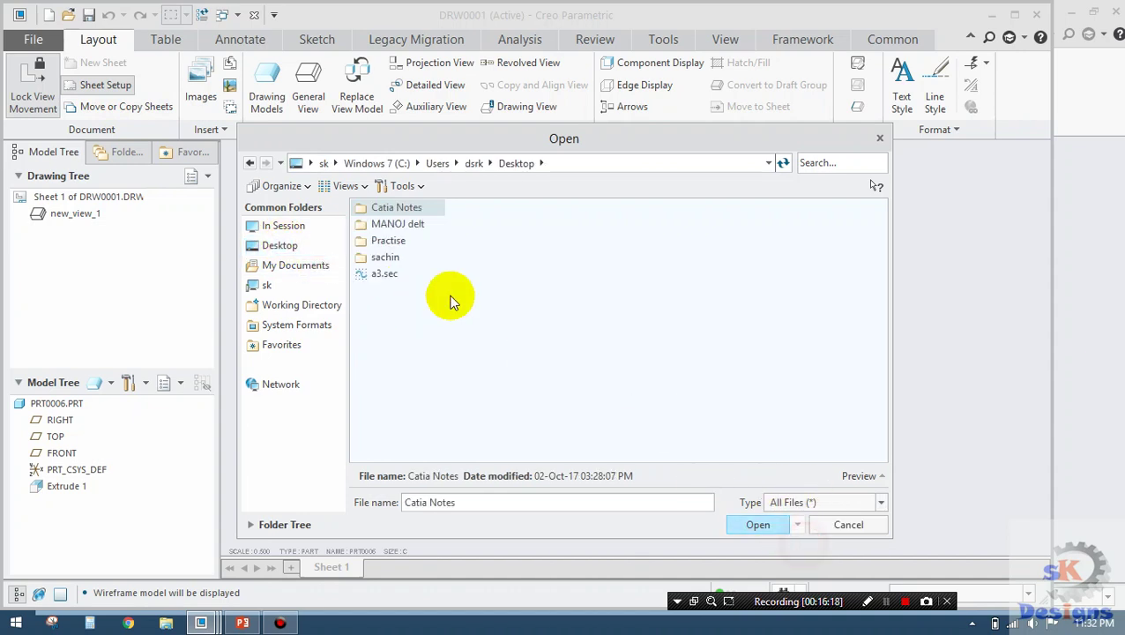
double_click(384, 274)
click(712, 438)
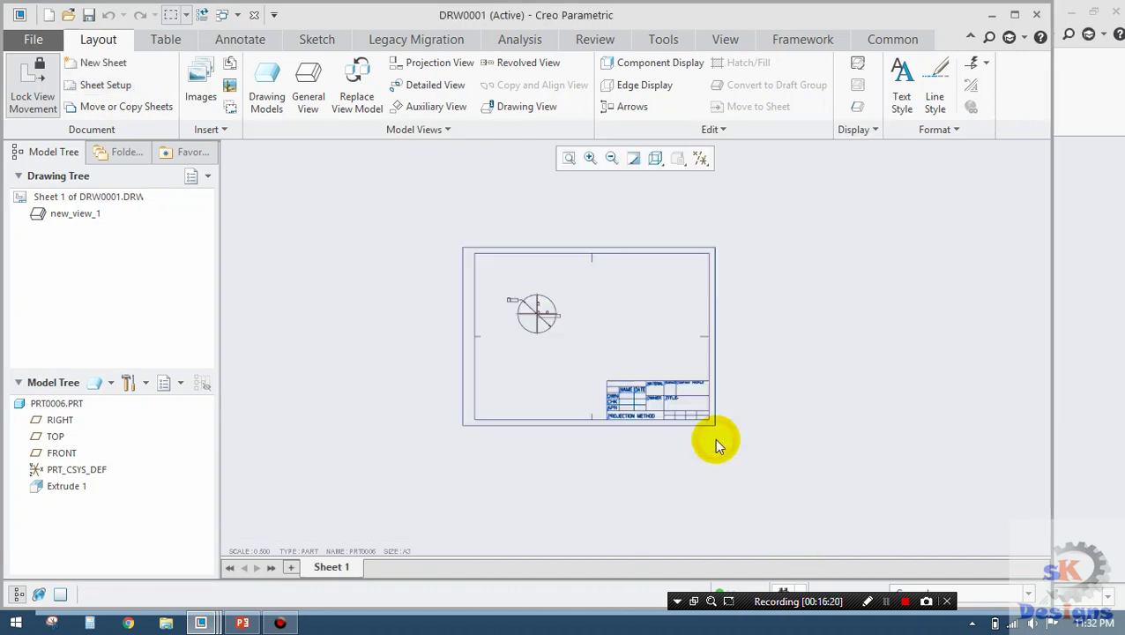
scroll(640, 382, up, 3)
scroll(659, 401, up, 2)
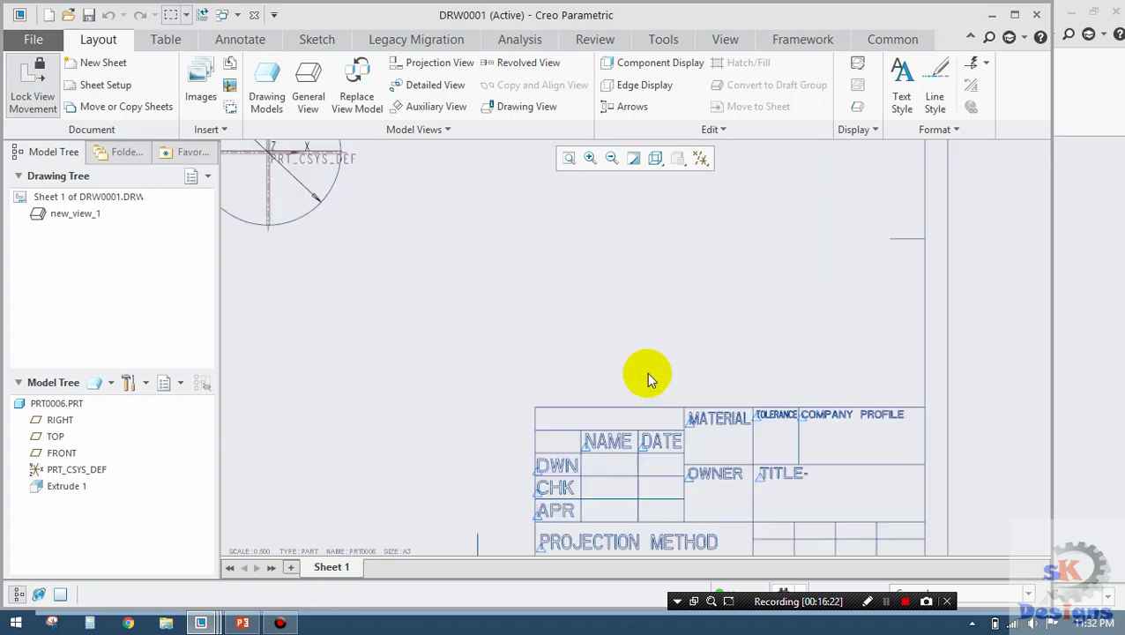
click(603, 350)
scroll(607, 344, down, 2)
middle_drag(595, 339, 697, 406)
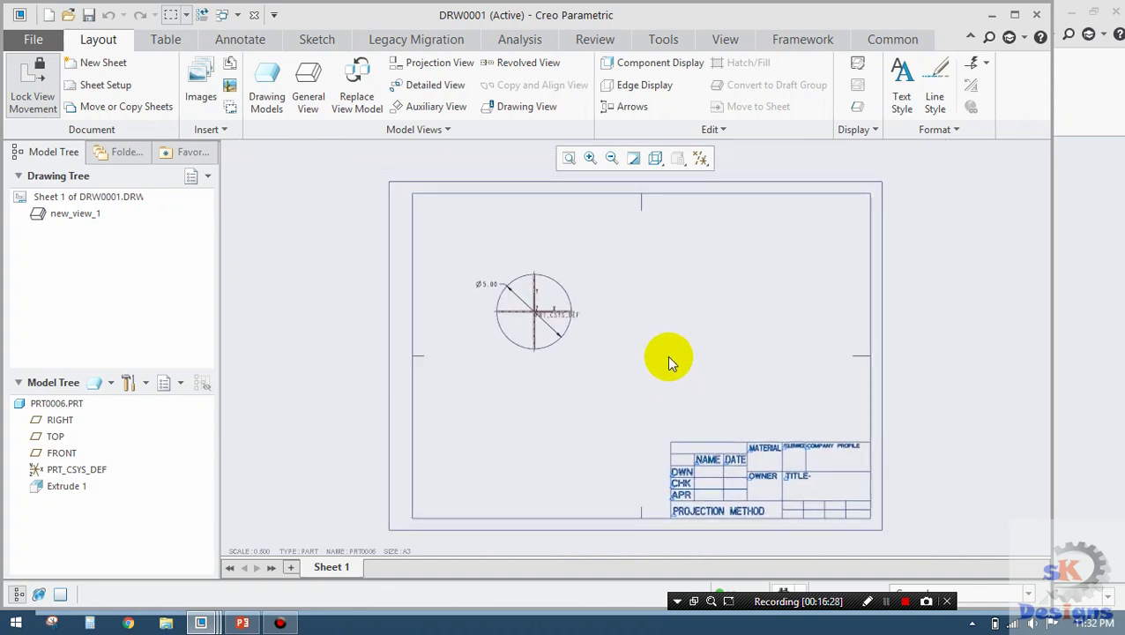